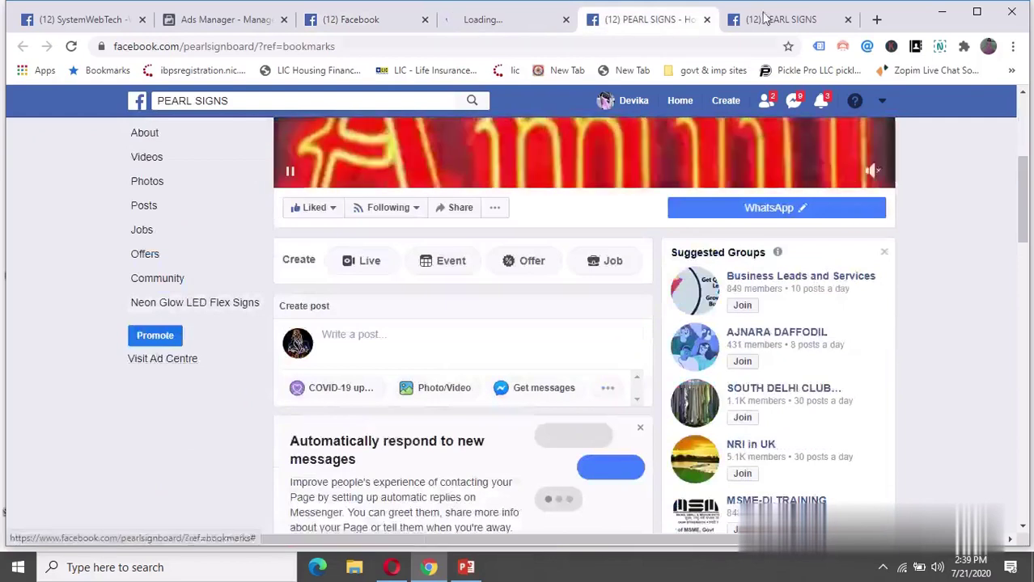
Open the PEARL SIGNS page's Ad Centre and look over its overview, from the advertising summary to recent ads.
{"action": "left_click", "coordinate": [162, 360]}
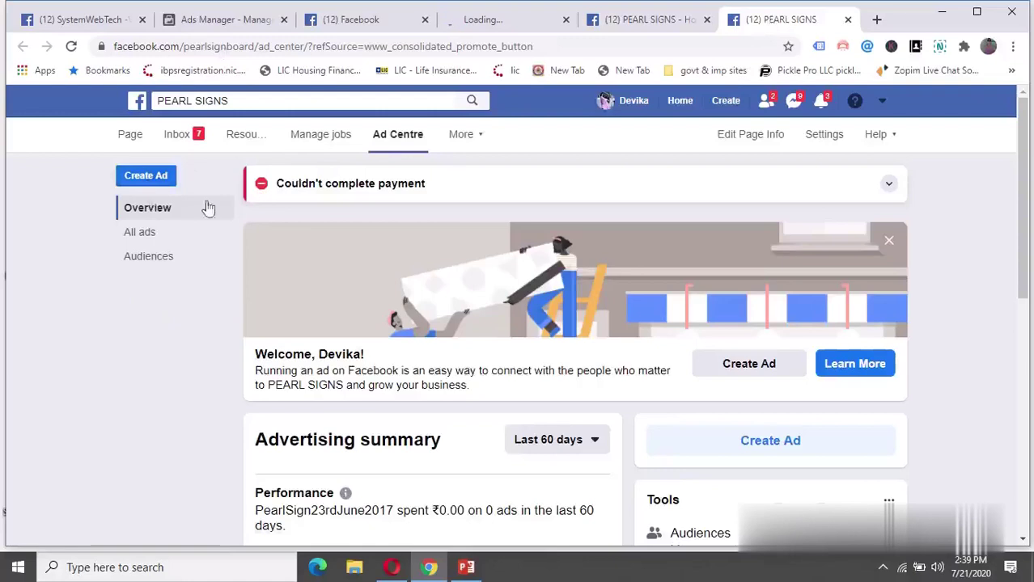
{"action": "scroll", "coordinate": [965, 332], "scroll_direction": "down", "scroll_amount": 5}
{"action": "scroll", "coordinate": [965, 332], "scroll_direction": "down", "scroll_amount": 2}
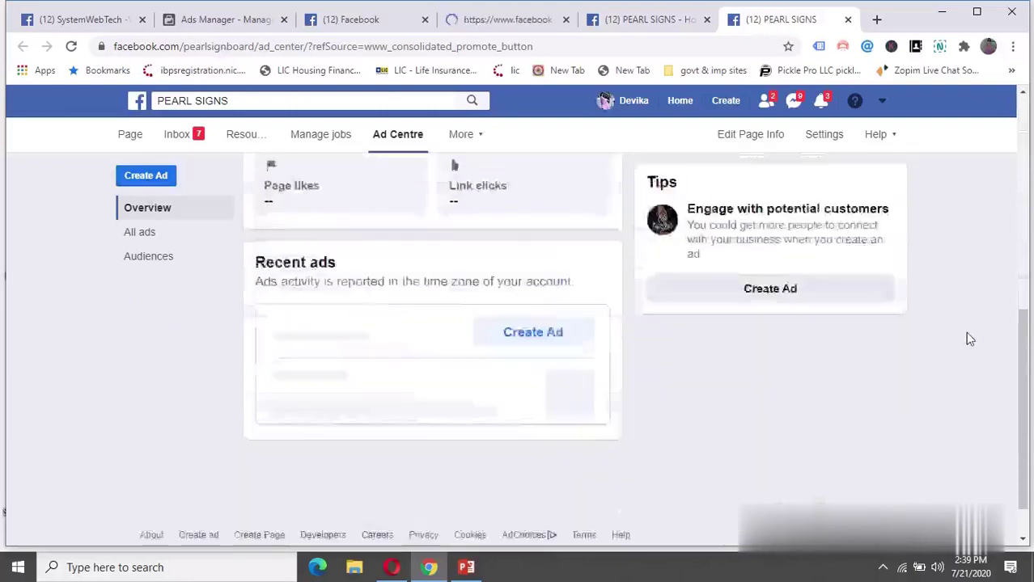
{"action": "scroll", "coordinate": [965, 332], "scroll_direction": "up", "scroll_amount": 6}
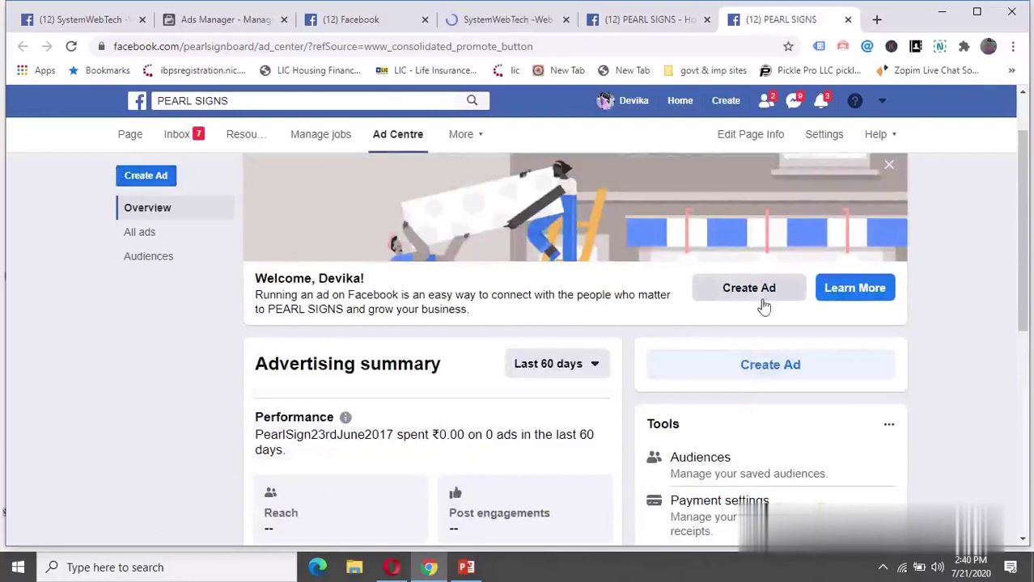
{"action": "scroll", "coordinate": [760, 370], "scroll_direction": "down", "scroll_amount": 5}
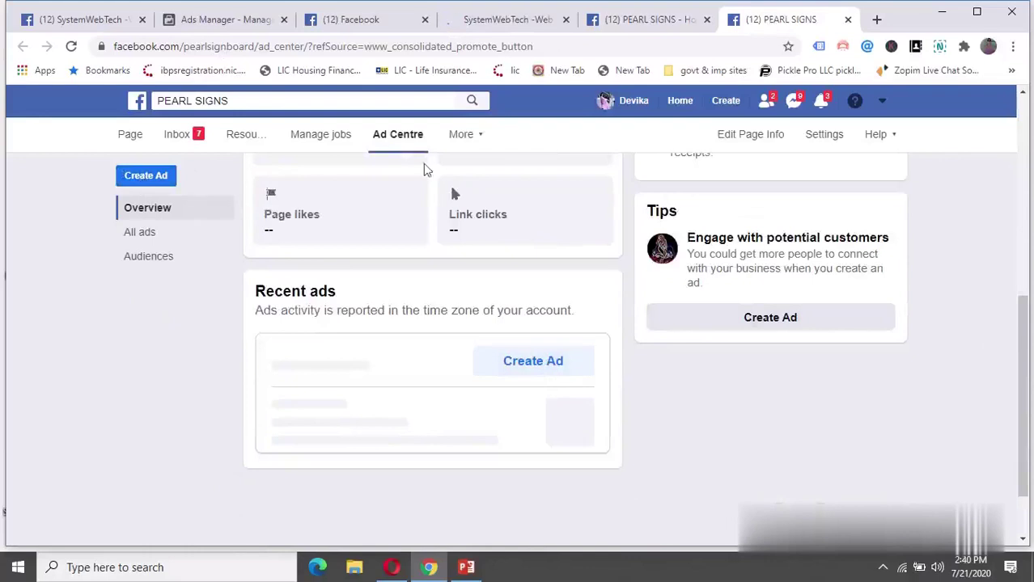
{"action": "left_click", "coordinate": [645, 19]}
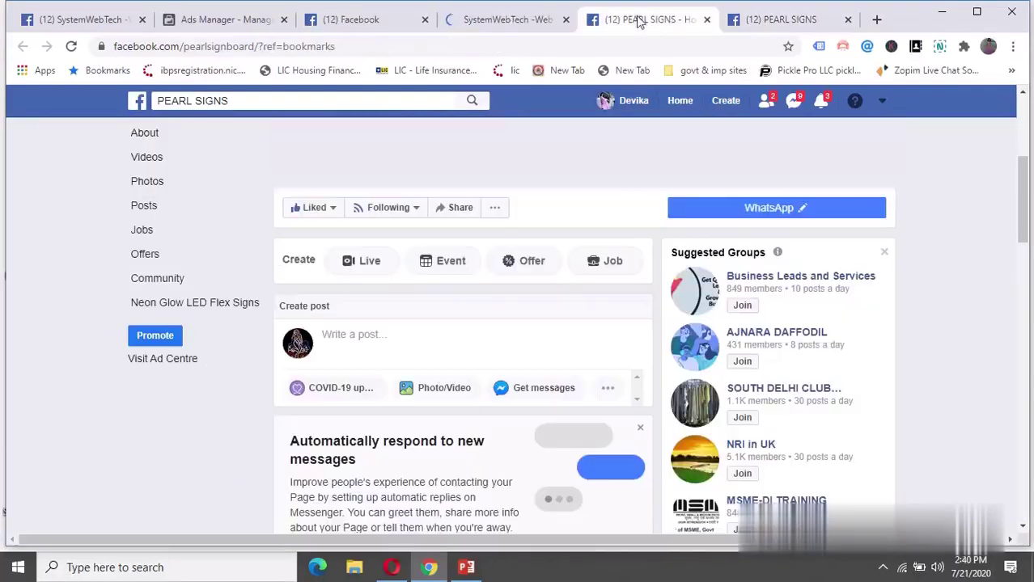
{"action": "left_click", "coordinate": [165, 361]}
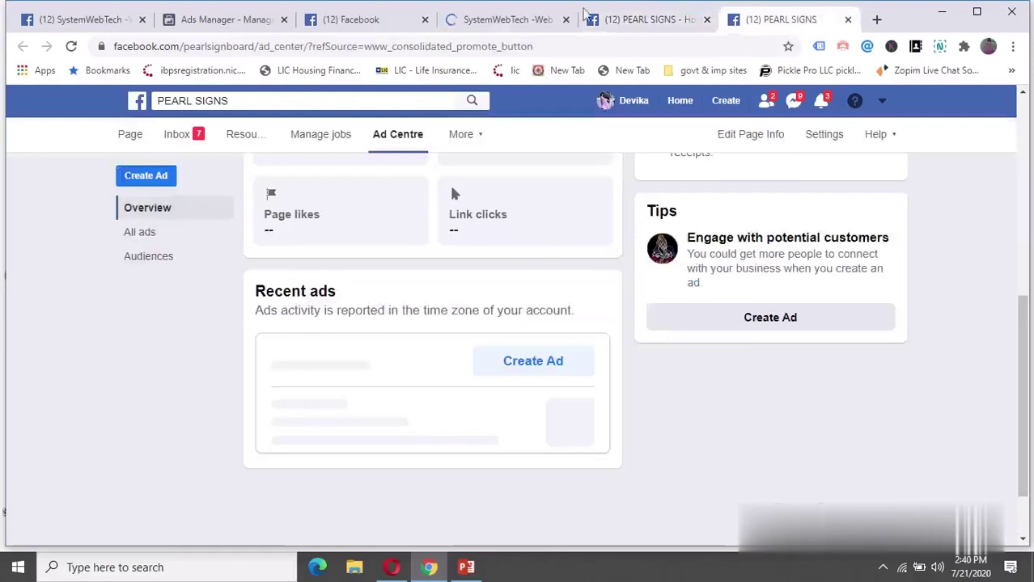
Look for the SystemWebTech page's Ad Centre on the page itself and among the additional options beside its publishing tools.
{"action": "left_click", "coordinate": [495, 22]}
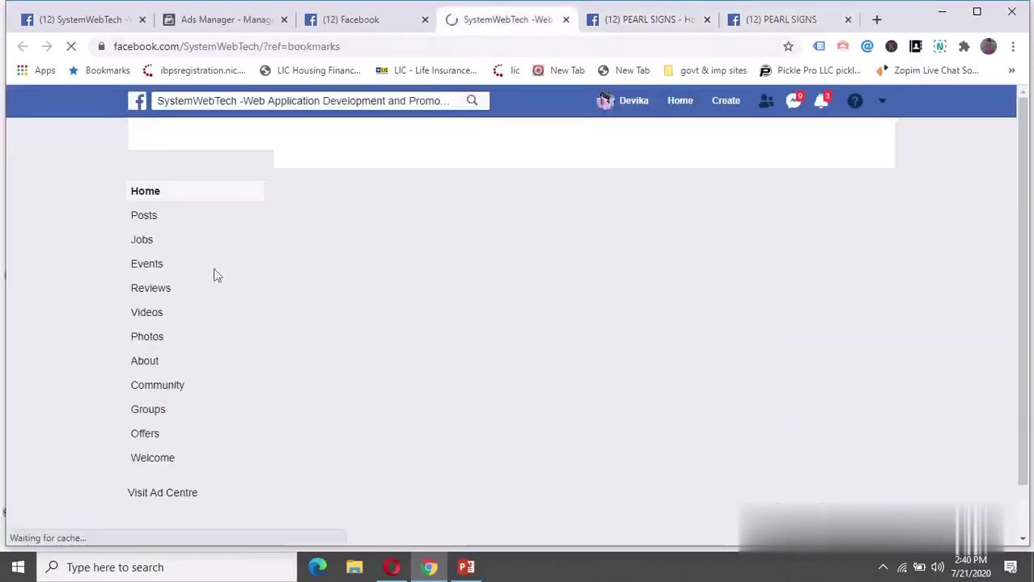
{"action": "left_click", "coordinate": [156, 494]}
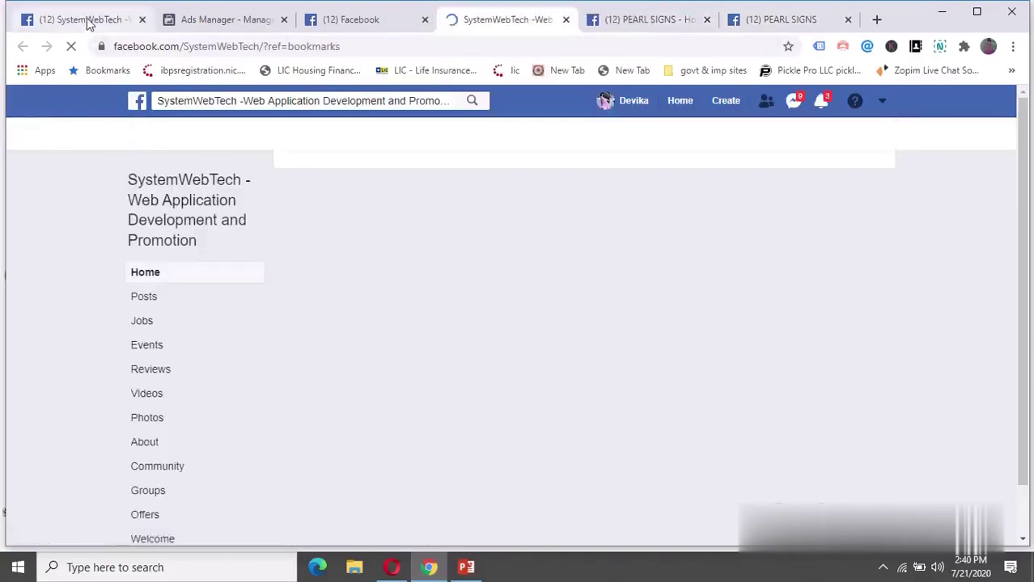
{"action": "left_click", "coordinate": [57, 19]}
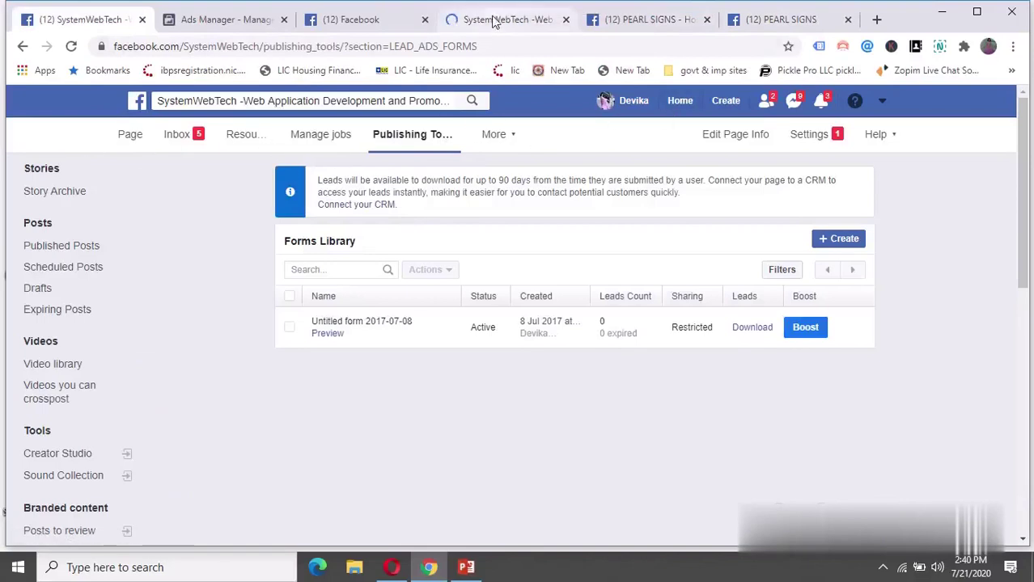
{"action": "left_click", "coordinate": [510, 136]}
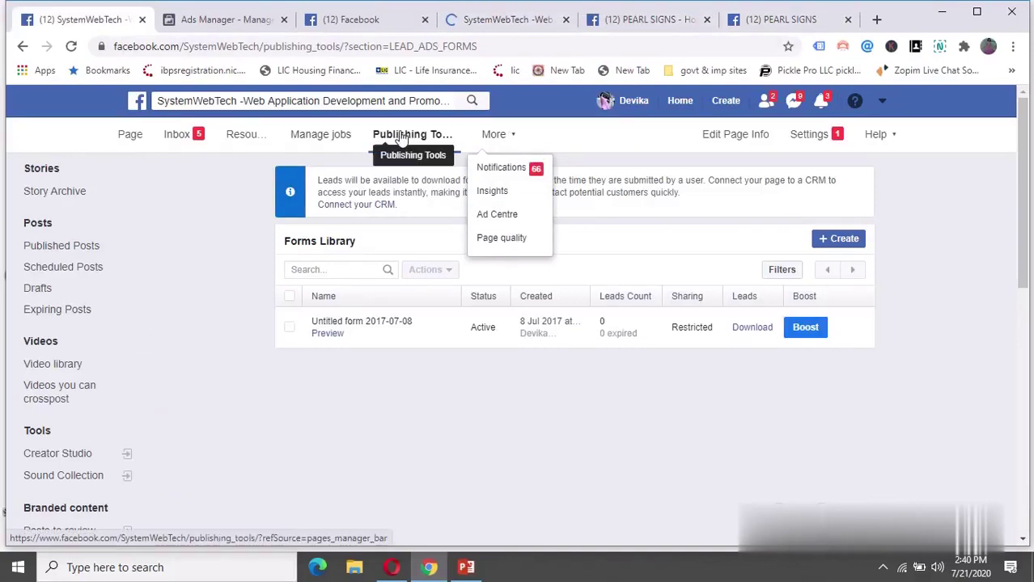
{"action": "left_click", "coordinate": [219, 294]}
Review the Forms Library under the SystemWebTech page's Lead Ads Forms and open its draft forms library.
{"action": "scroll", "coordinate": [222, 306], "scroll_direction": "down", "scroll_amount": 2}
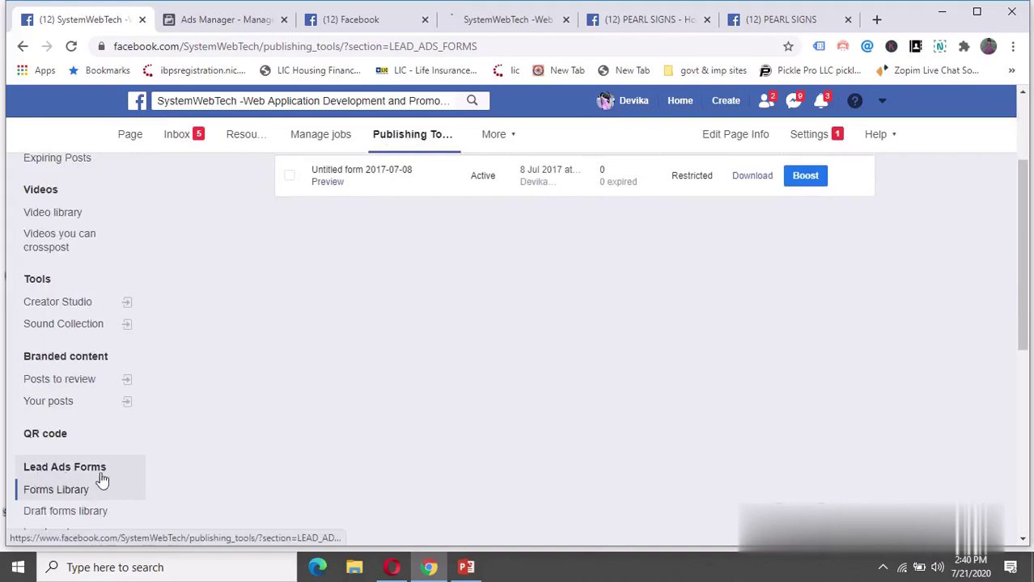
{"action": "scroll", "coordinate": [235, 427], "scroll_direction": "down", "scroll_amount": 1}
{"action": "left_click", "coordinate": [37, 425]}
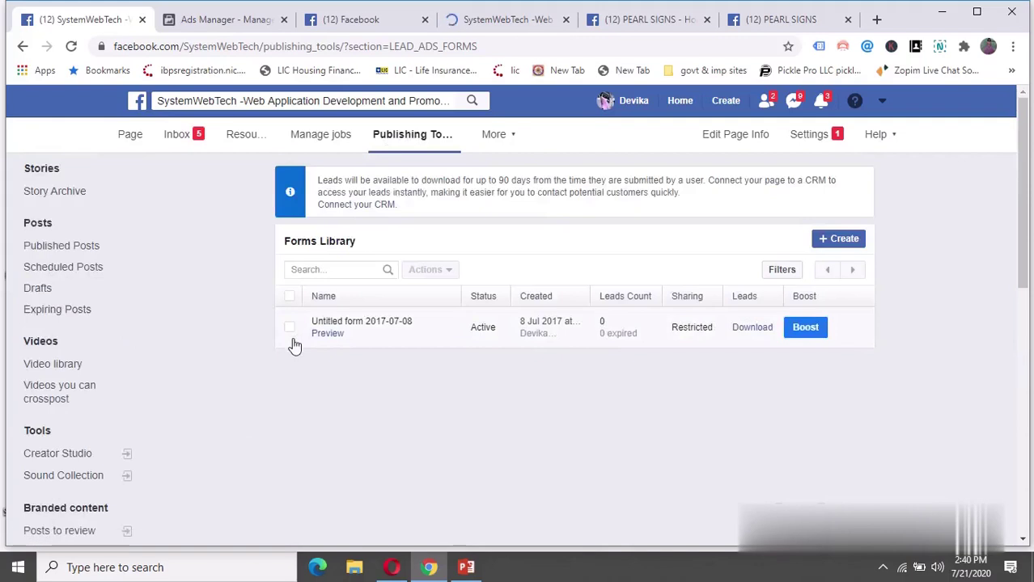
{"action": "scroll", "coordinate": [912, 376], "scroll_direction": "down", "scroll_amount": 3}
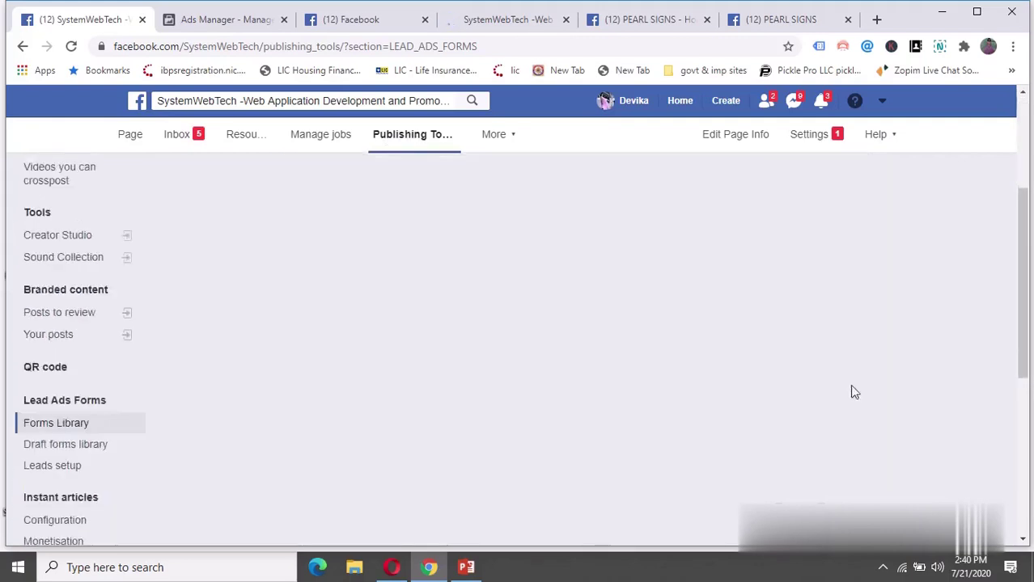
{"action": "left_click", "coordinate": [66, 437]}
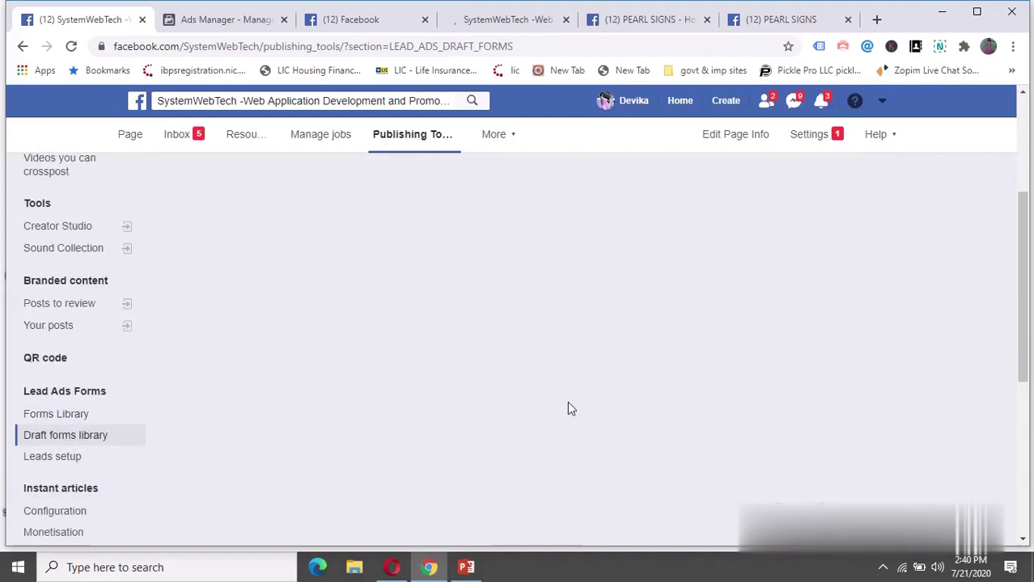
Open the publishing tools of the PEARL SIGNS page and close the browser tab where the SystemWebTech page is still loading.
{"action": "left_click", "coordinate": [778, 20]}
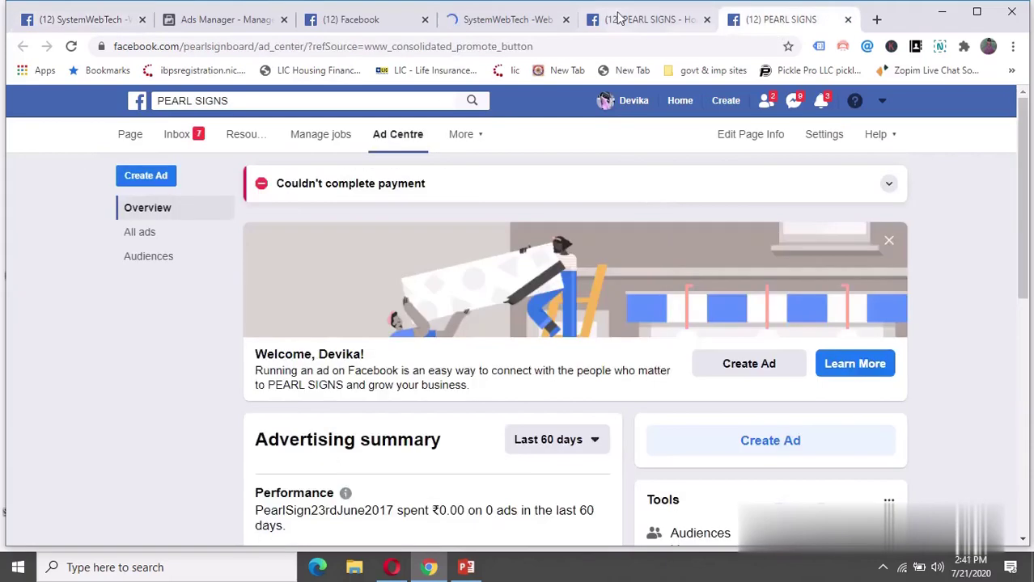
{"action": "left_click", "coordinate": [620, 18]}
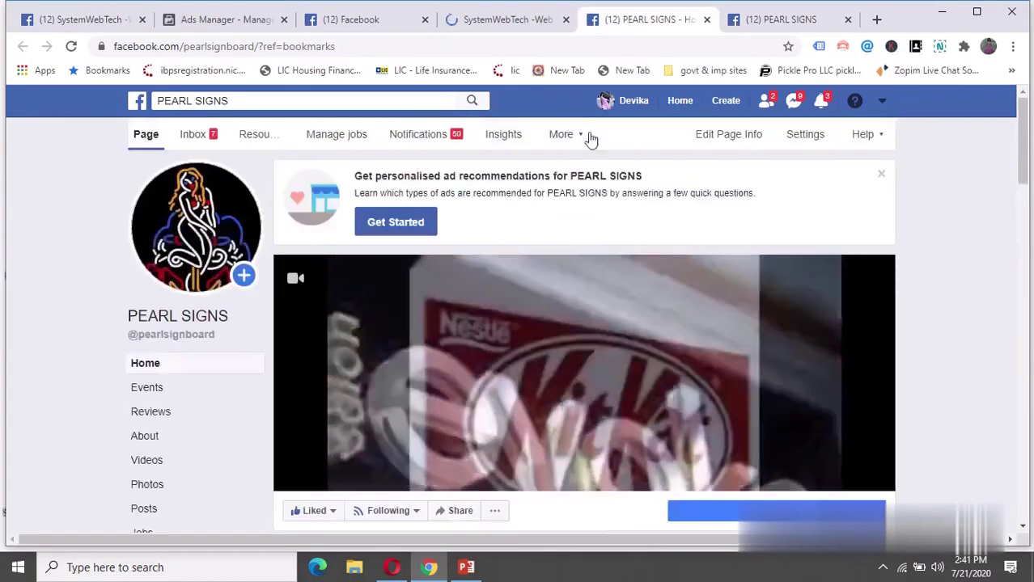
{"action": "left_click", "coordinate": [577, 137]}
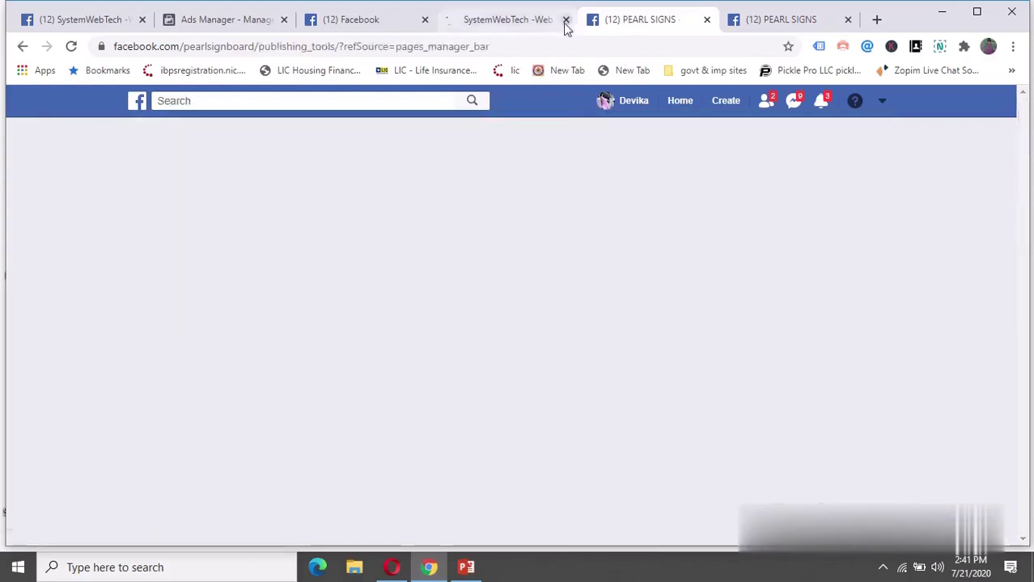
{"action": "left_click", "coordinate": [566, 21]}
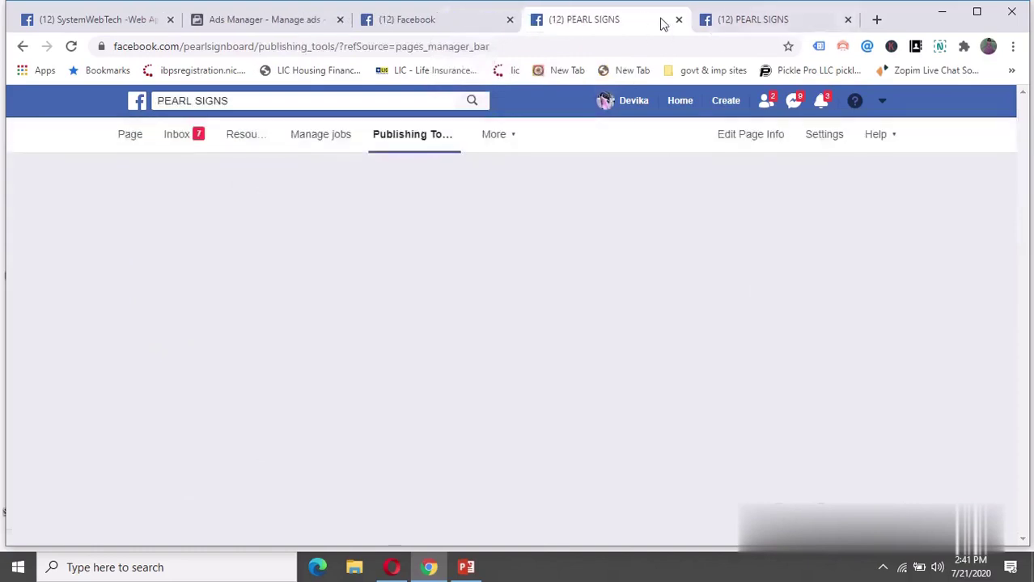
Review the SystemWebTech page's draft forms library and open Leads setup to view its CRM connection steps.
{"action": "left_click", "coordinate": [278, 27]}
{"action": "left_click", "coordinate": [138, 26]}
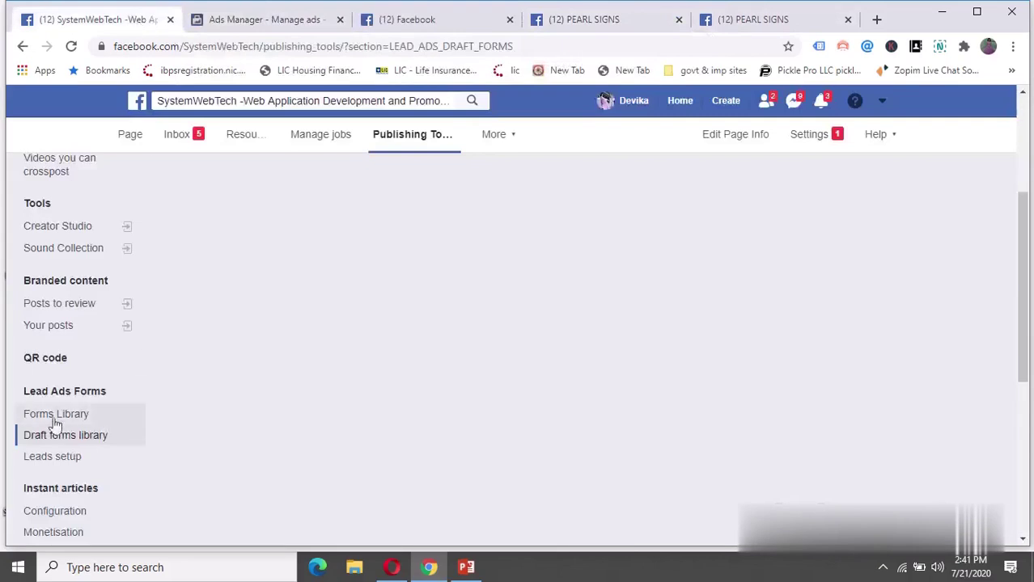
{"action": "scroll", "coordinate": [293, 434], "scroll_direction": "up", "scroll_amount": 1}
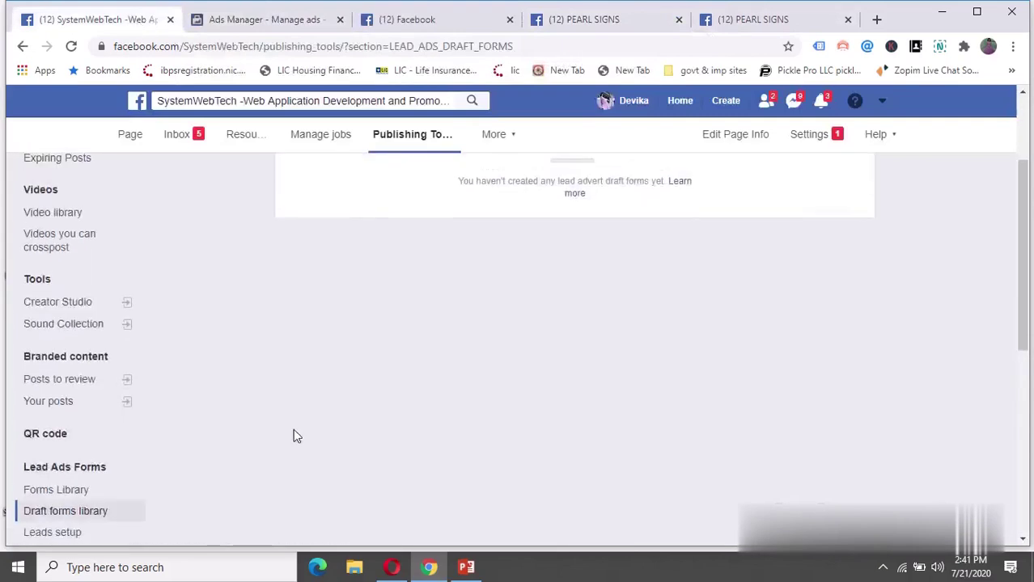
{"action": "scroll", "coordinate": [293, 434], "scroll_direction": "up", "scroll_amount": 2}
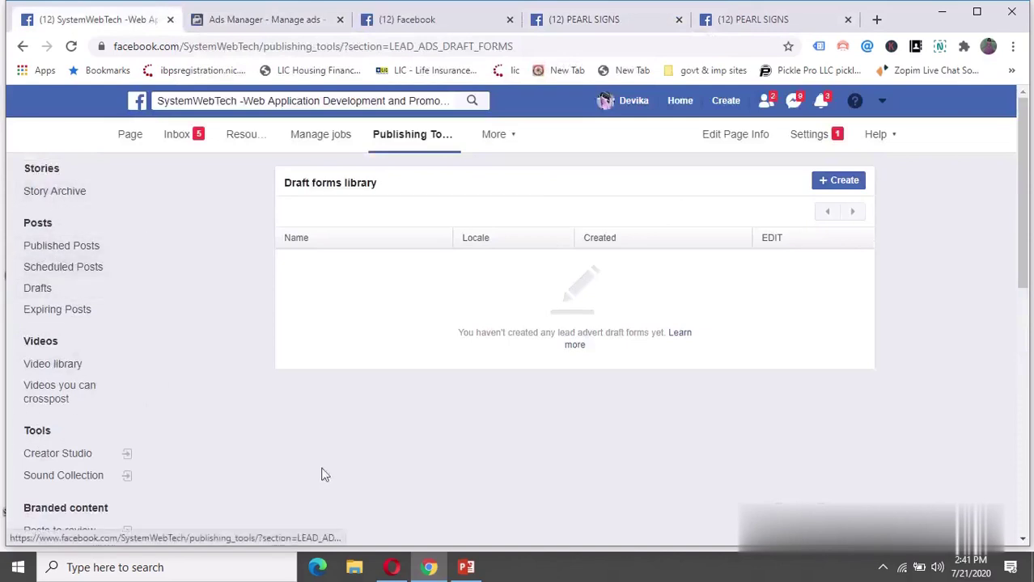
{"action": "scroll", "coordinate": [388, 451], "scroll_direction": "down", "scroll_amount": 3}
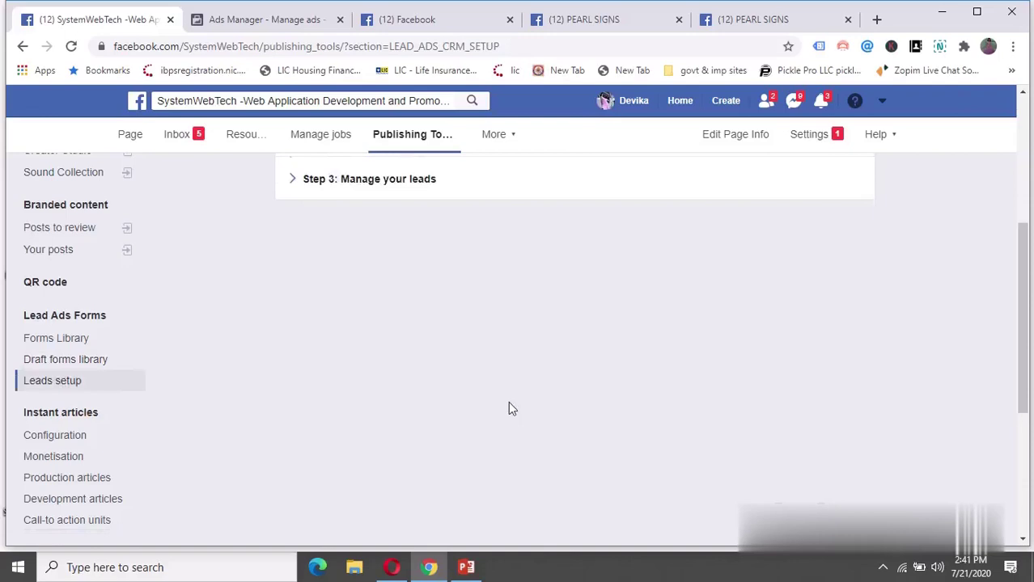
{"action": "scroll", "coordinate": [1003, 351], "scroll_direction": "up", "scroll_amount": 2}
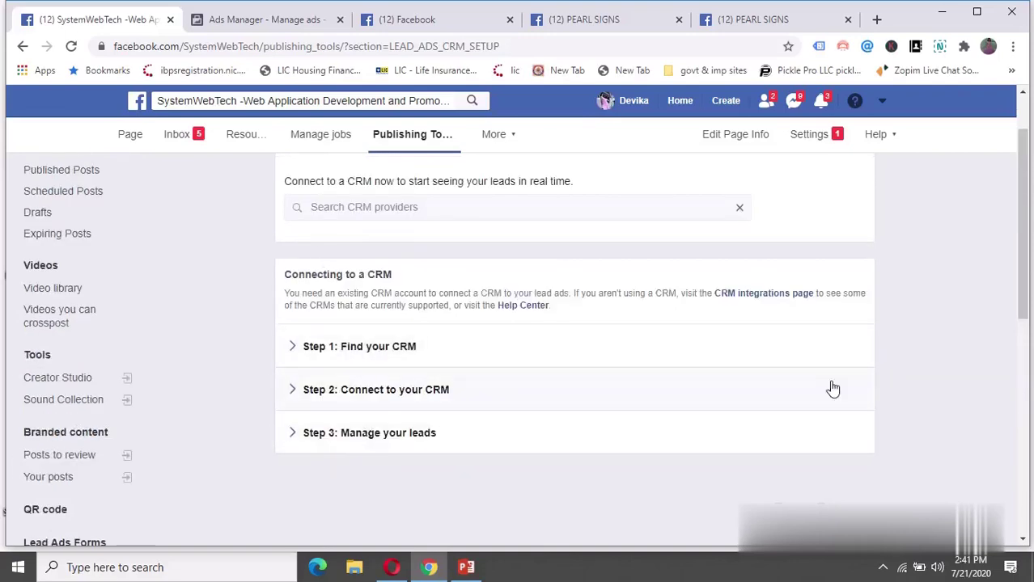
Open Manage Ads from the Facebook home page's account options and view the campaign list in Ads Manager.
{"action": "left_click", "coordinate": [239, 23]}
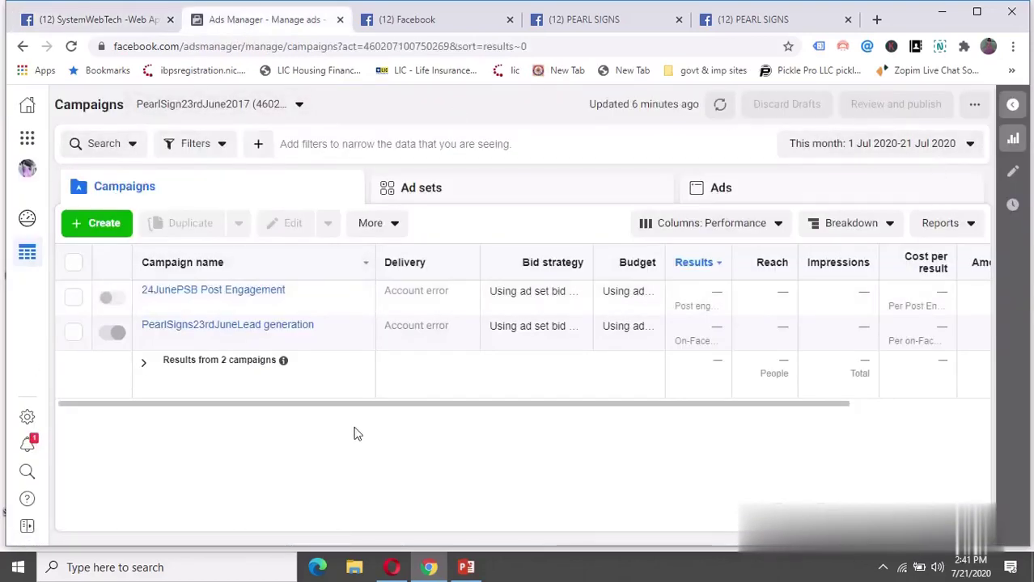
{"action": "left_click", "coordinate": [407, 23]}
{"action": "left_click", "coordinate": [882, 100]}
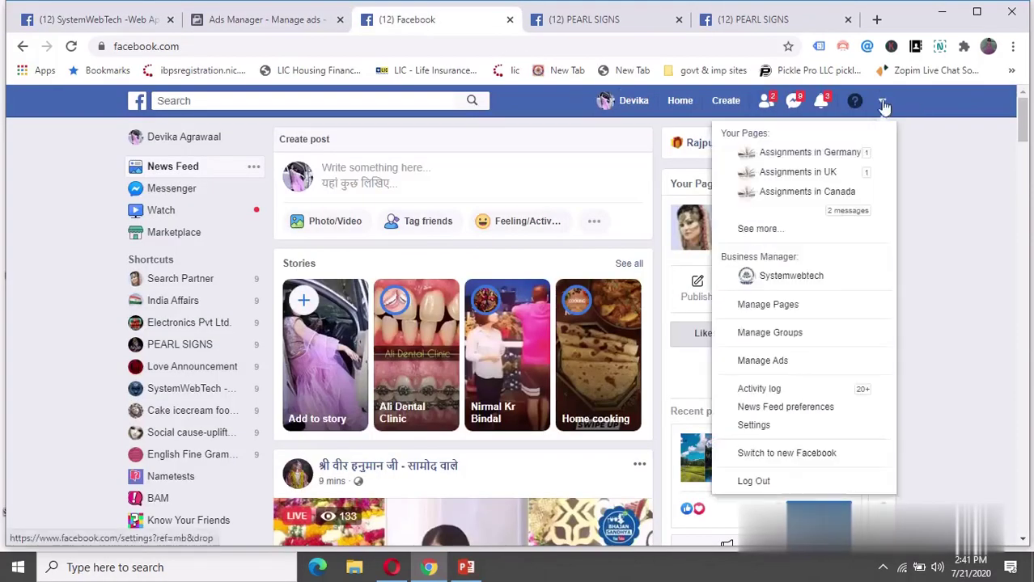
{"action": "left_click", "coordinate": [753, 363]}
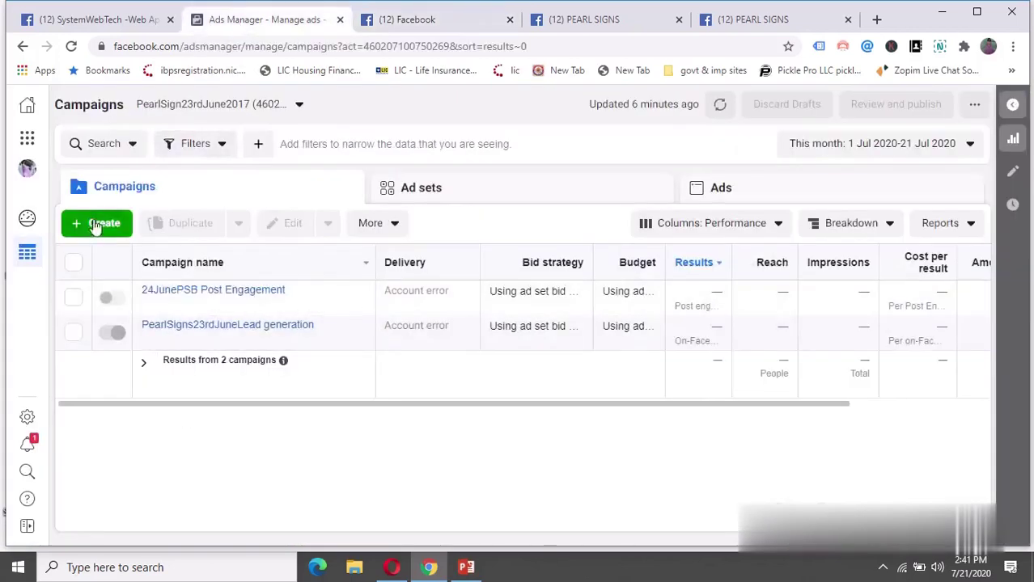
Start a new campaign with Quick Creation and look over its campaign, ad set and ad fields.
{"action": "left_click", "coordinate": [104, 225]}
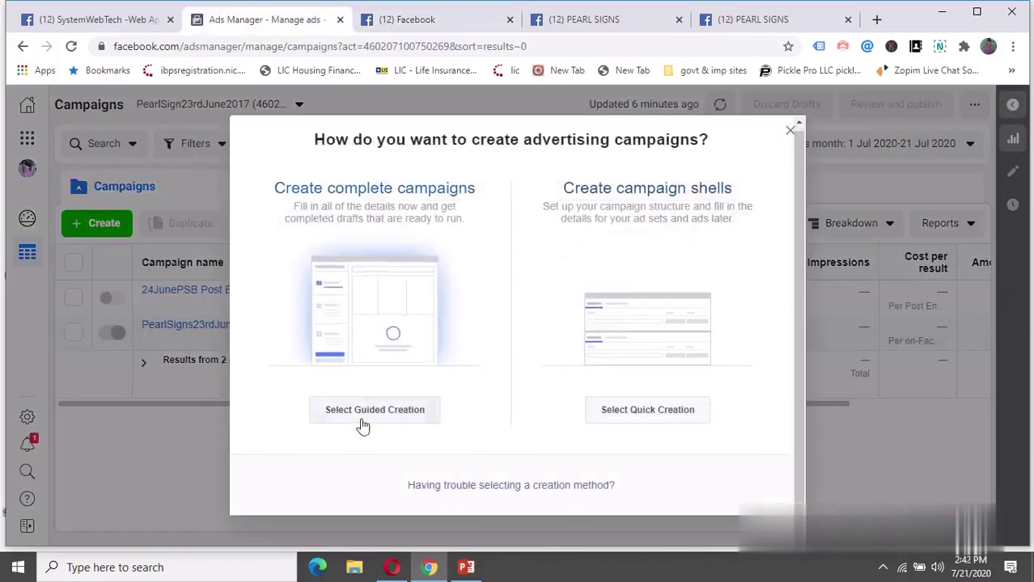
{"action": "left_click", "coordinate": [657, 412]}
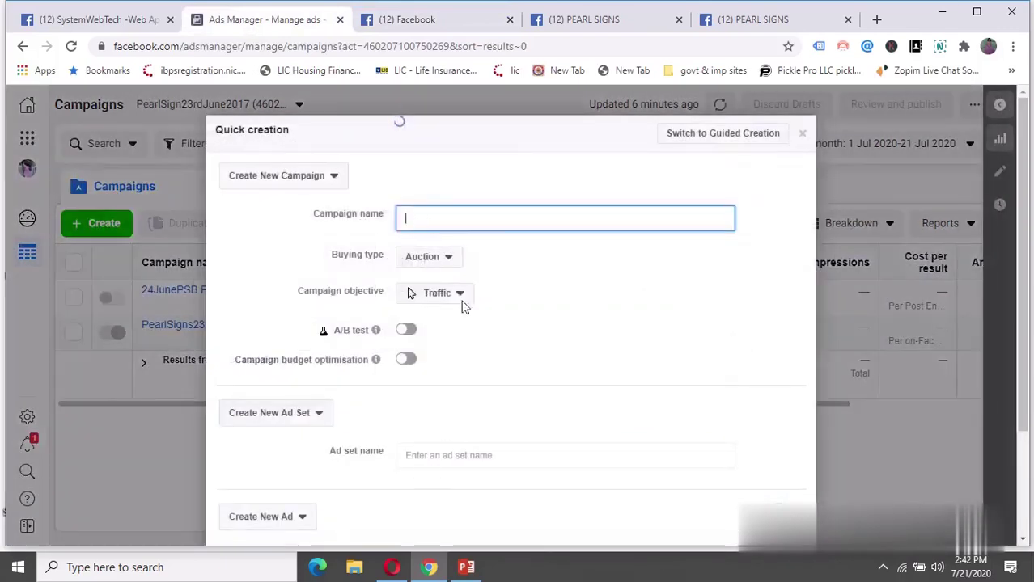
{"action": "scroll", "coordinate": [485, 308], "scroll_direction": "down", "scroll_amount": 3}
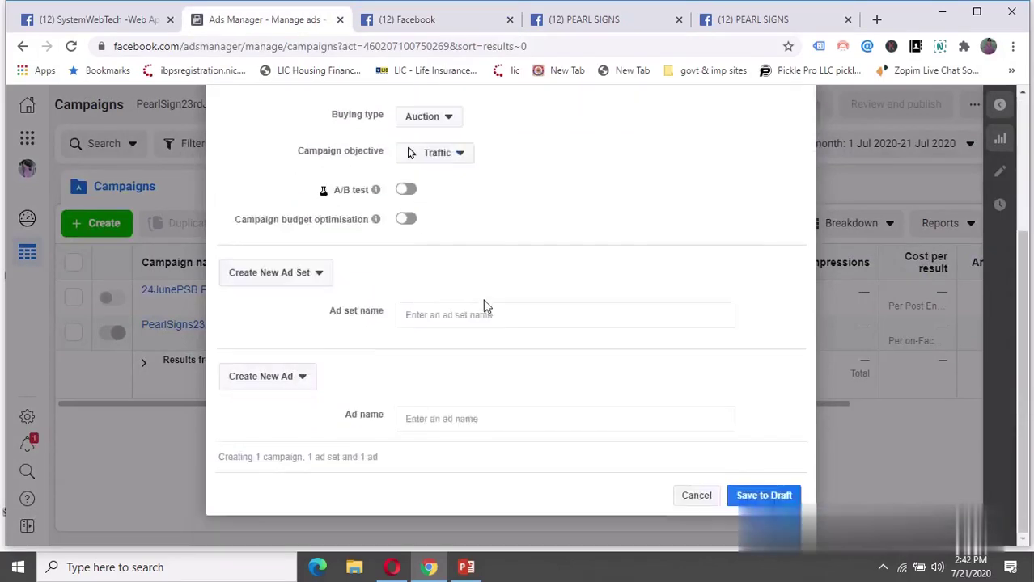
{"action": "scroll", "coordinate": [485, 310], "scroll_direction": "up", "scroll_amount": 3}
Return to the SystemWebTech page's Leads setup and expand "Step 3: Manage your leads" to read its instructions.
{"action": "left_click", "coordinate": [91, 19]}
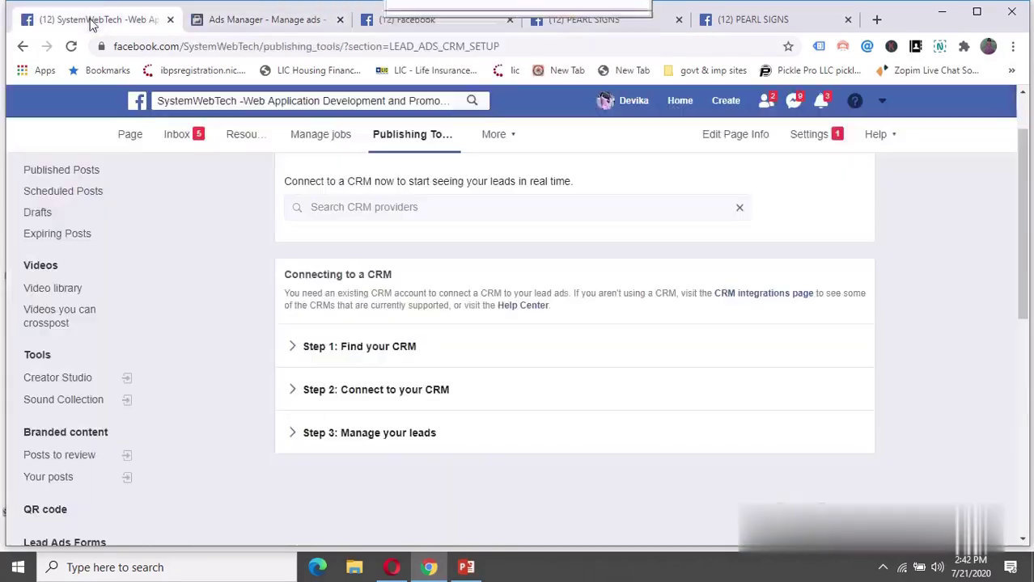
{"action": "scroll", "coordinate": [937, 326], "scroll_direction": "up", "scroll_amount": 1}
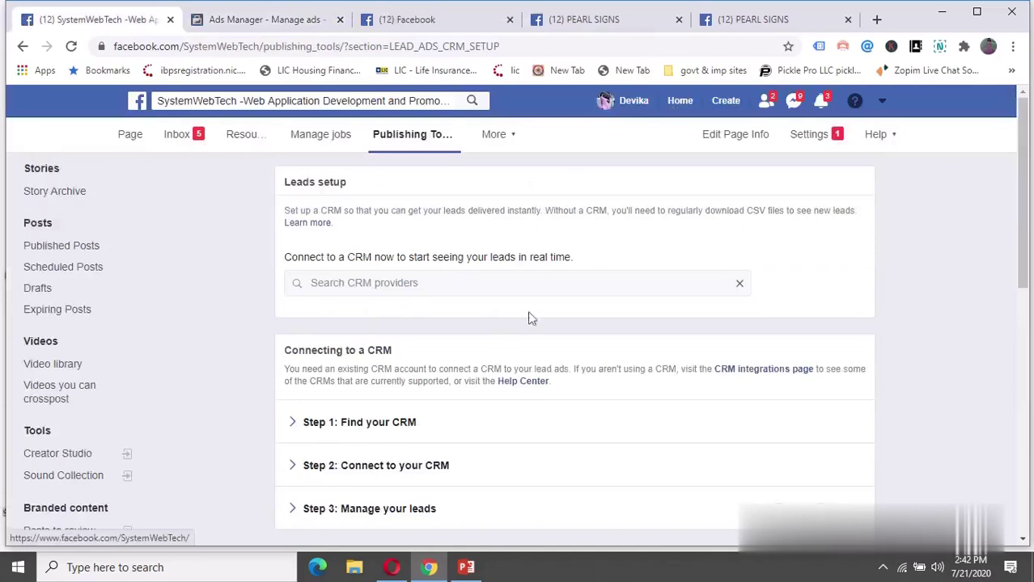
{"action": "scroll", "coordinate": [523, 334], "scroll_direction": "down", "scroll_amount": 1}
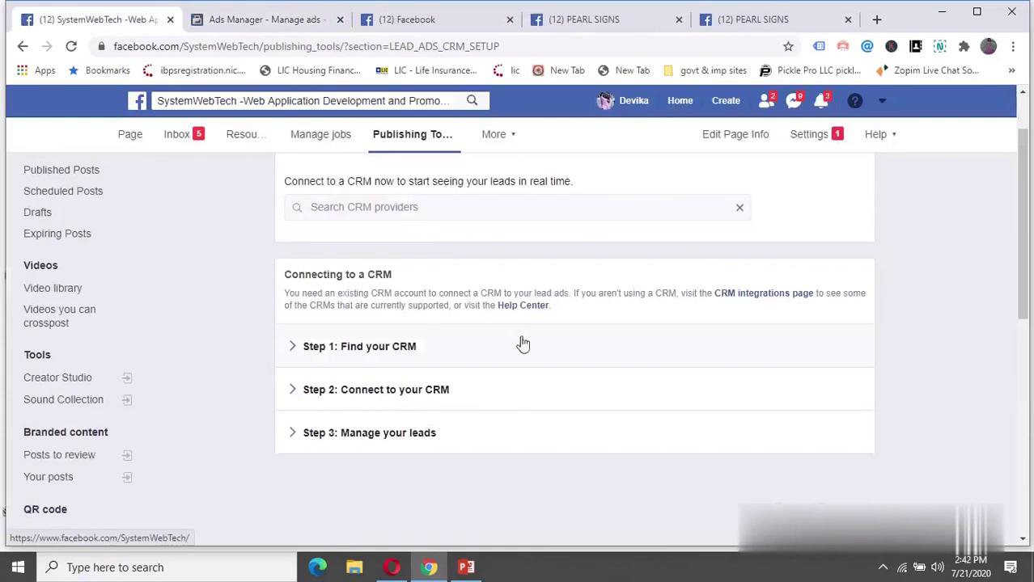
{"action": "left_click", "coordinate": [377, 435]}
{"action": "scroll", "coordinate": [743, 392], "scroll_direction": "down", "scroll_amount": 2}
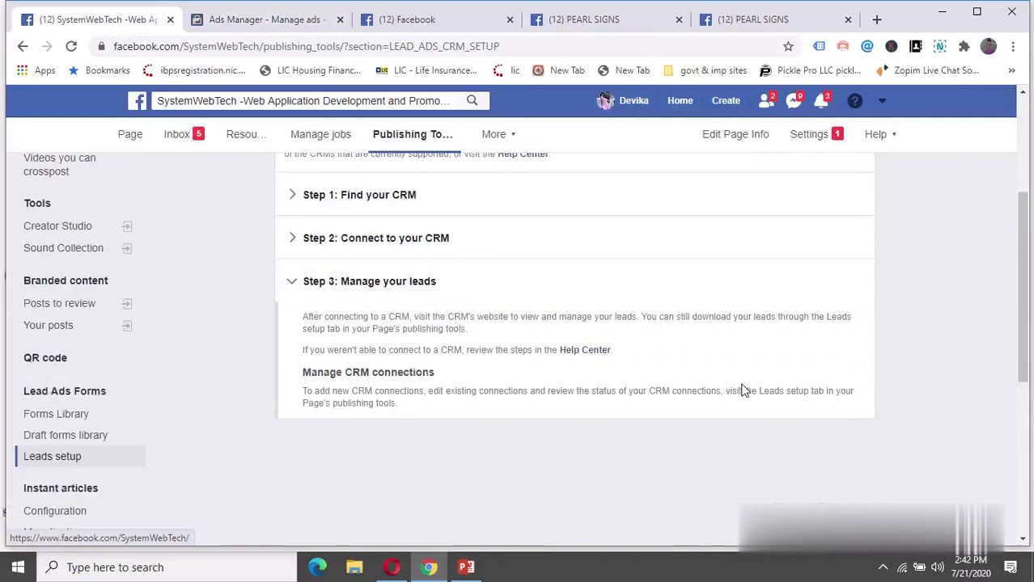
Reopen Leads setup and expand "Step 1: Find your CRM" to read how to find a CRM provider.
{"action": "left_click", "coordinate": [88, 458]}
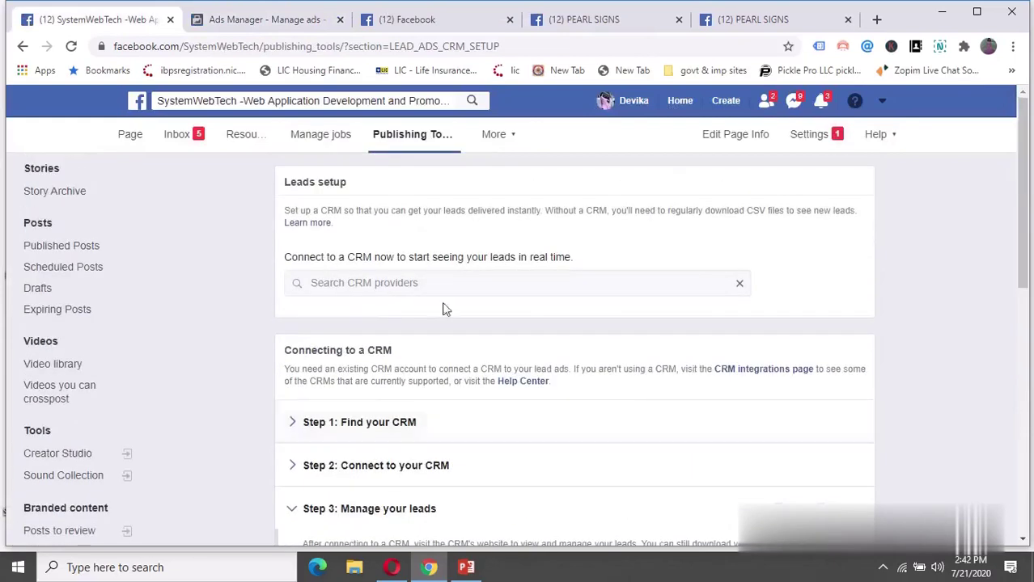
{"action": "left_click", "coordinate": [297, 424]}
{"action": "scroll", "coordinate": [344, 372], "scroll_direction": "down", "scroll_amount": 2}
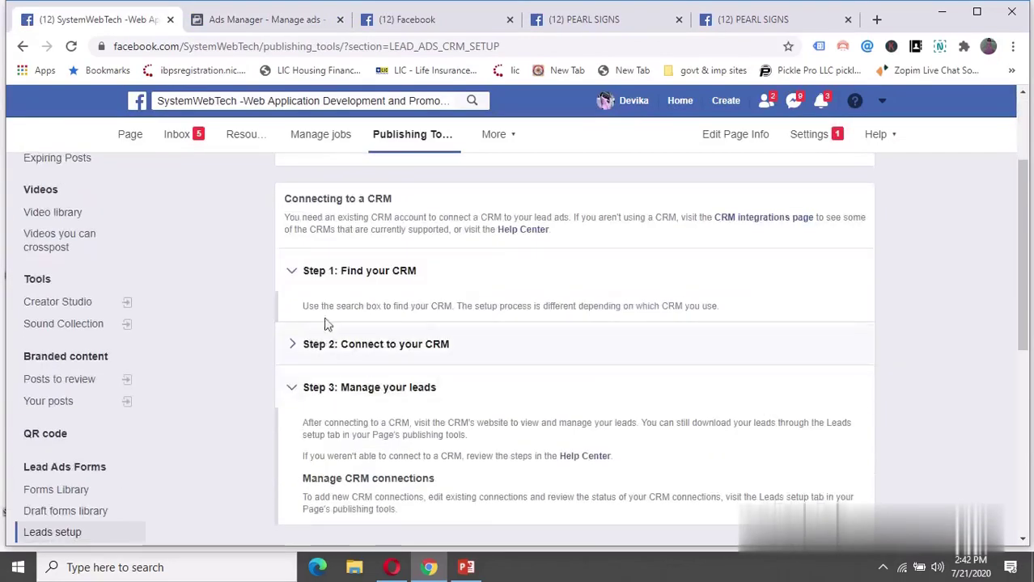
Expand "Step 2: Connect to your CRM" to read its connection options, and return to Ads Manager's Quick creation form to view the campaign creation choices.
{"action": "left_click", "coordinate": [293, 345]}
{"action": "scroll", "coordinate": [543, 375], "scroll_direction": "down", "scroll_amount": 1}
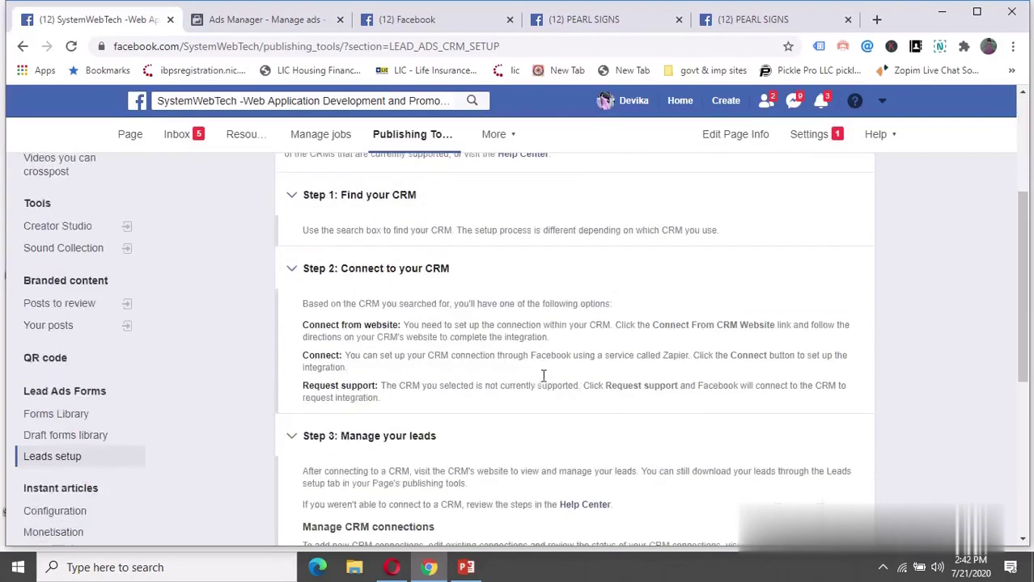
{"action": "left_click", "coordinate": [235, 25]}
{"action": "left_click", "coordinate": [316, 177]}
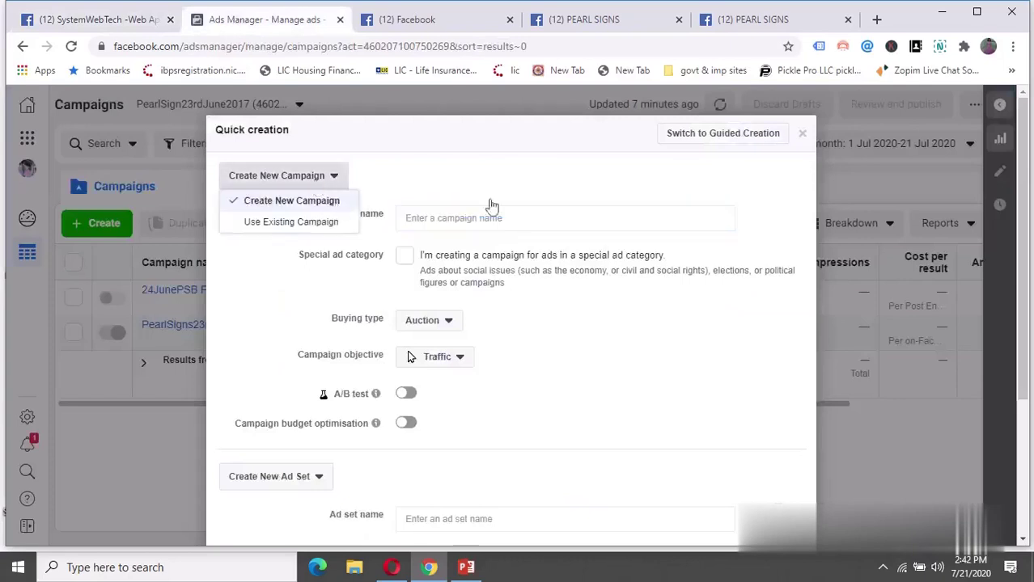
{"action": "left_click", "coordinate": [611, 246]}
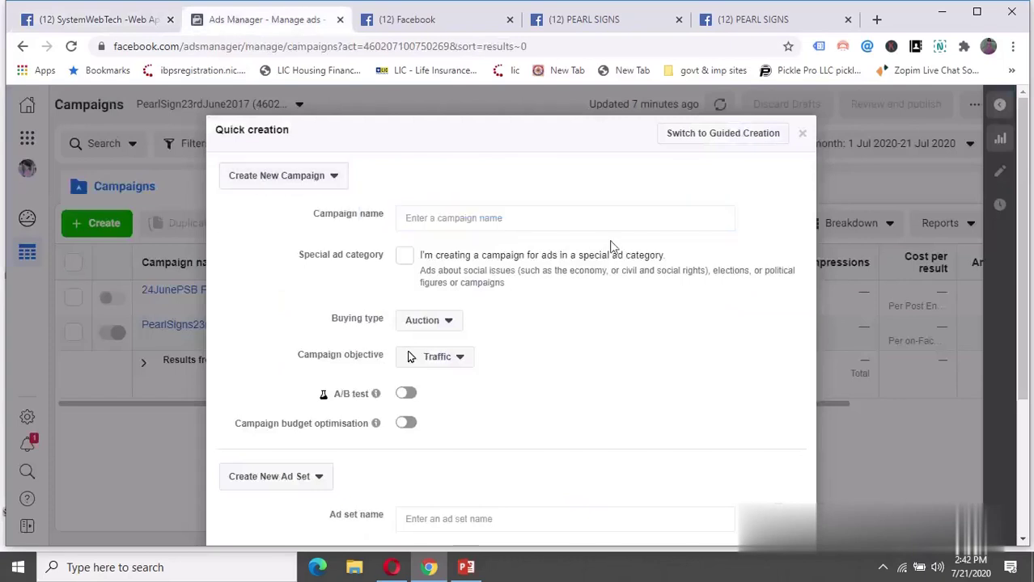
{"action": "left_click", "coordinate": [457, 362]}
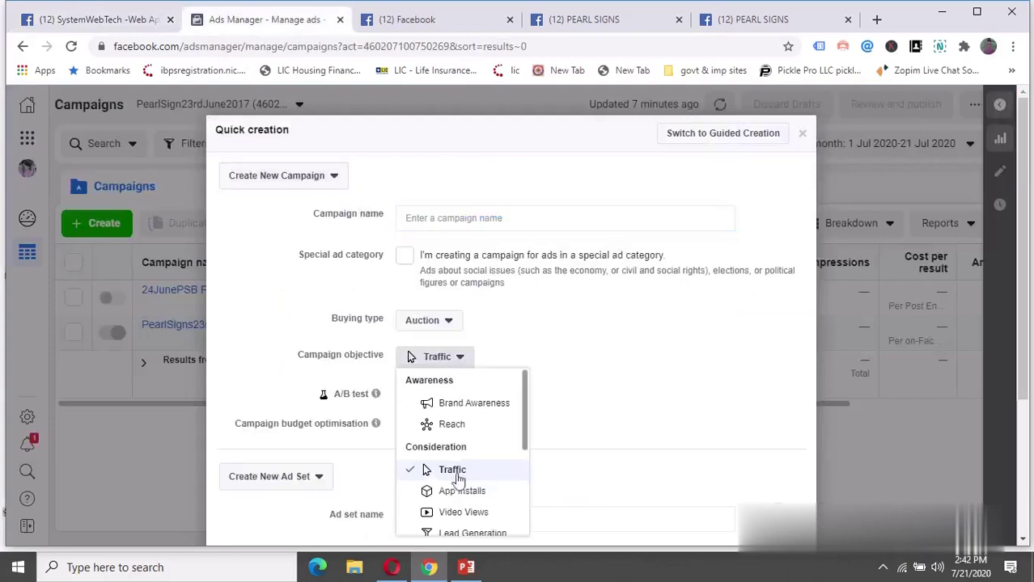
{"action": "scroll", "coordinate": [518, 454], "scroll_direction": "down", "scroll_amount": 3}
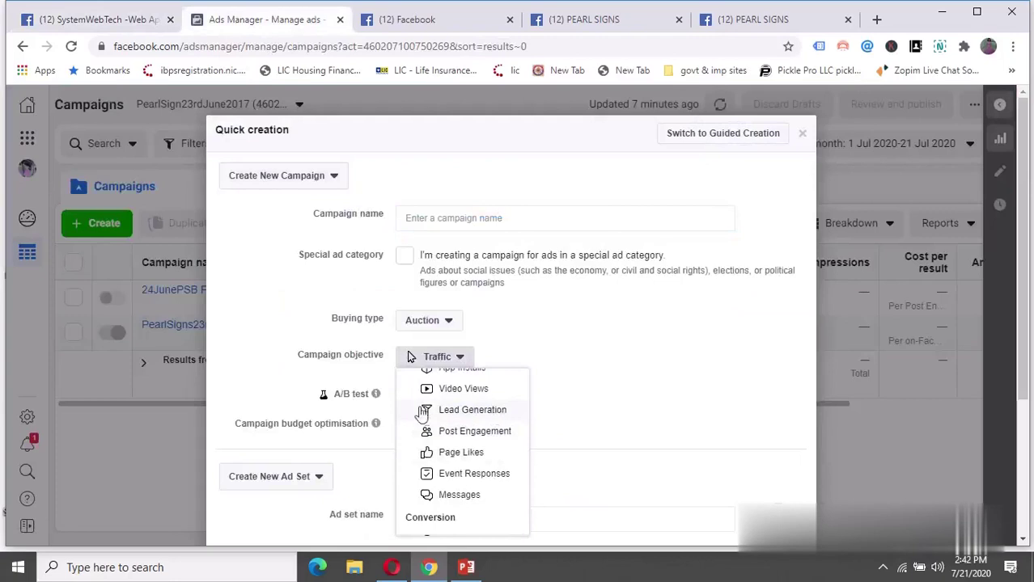
{"action": "left_click", "coordinate": [494, 413]}
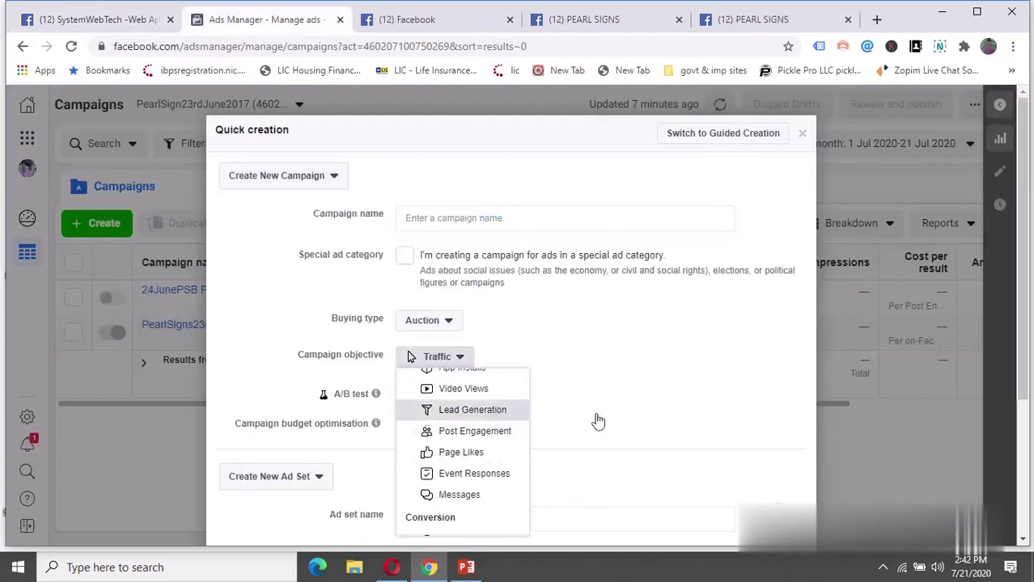
{"action": "left_click", "coordinate": [411, 217]}
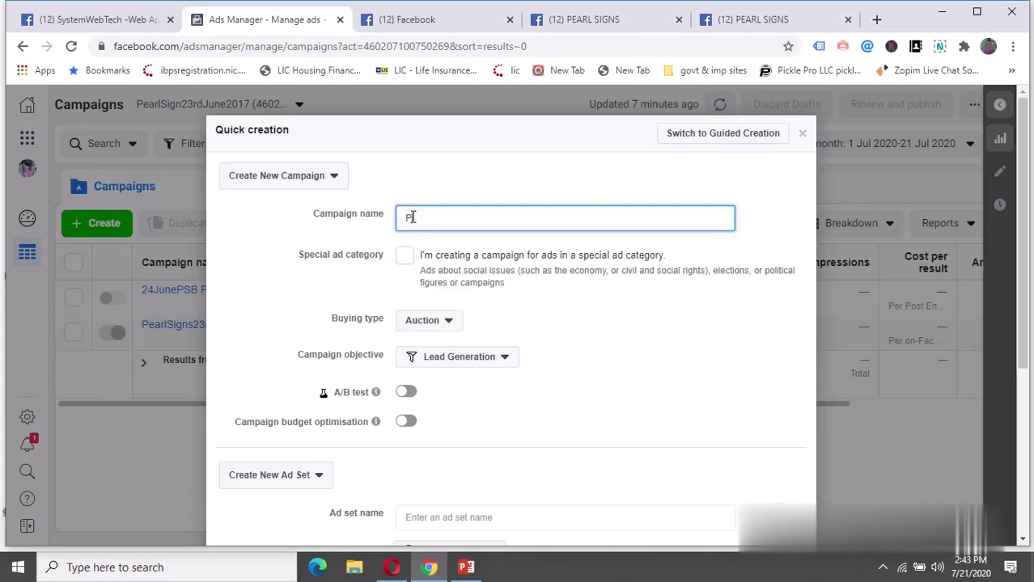
{"action": "type", "text": "EARL LEADS"}
{"action": "double_click", "coordinate": [453, 220]}
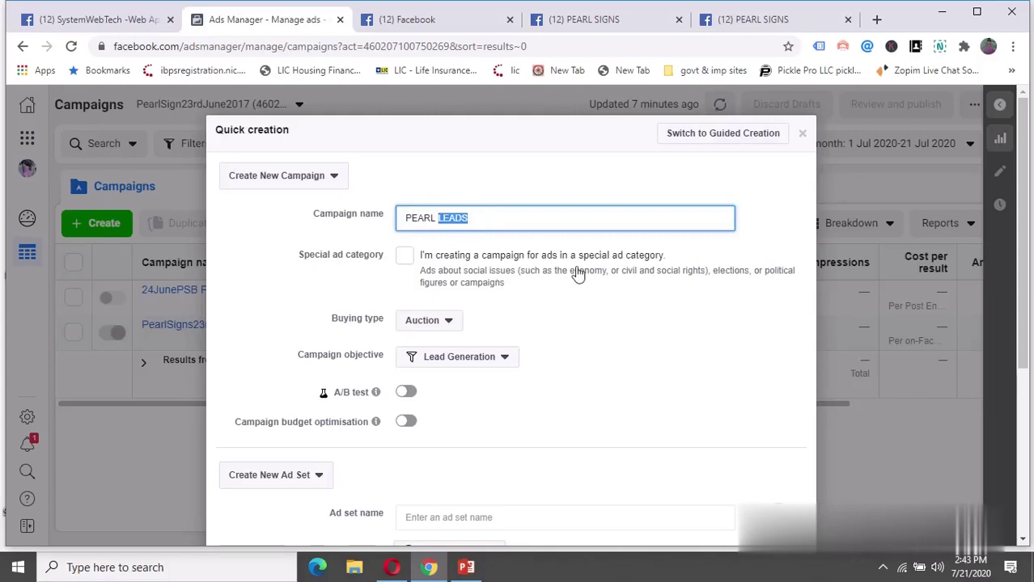
{"action": "left_click", "coordinate": [458, 325]}
{"action": "left_click", "coordinate": [444, 339]}
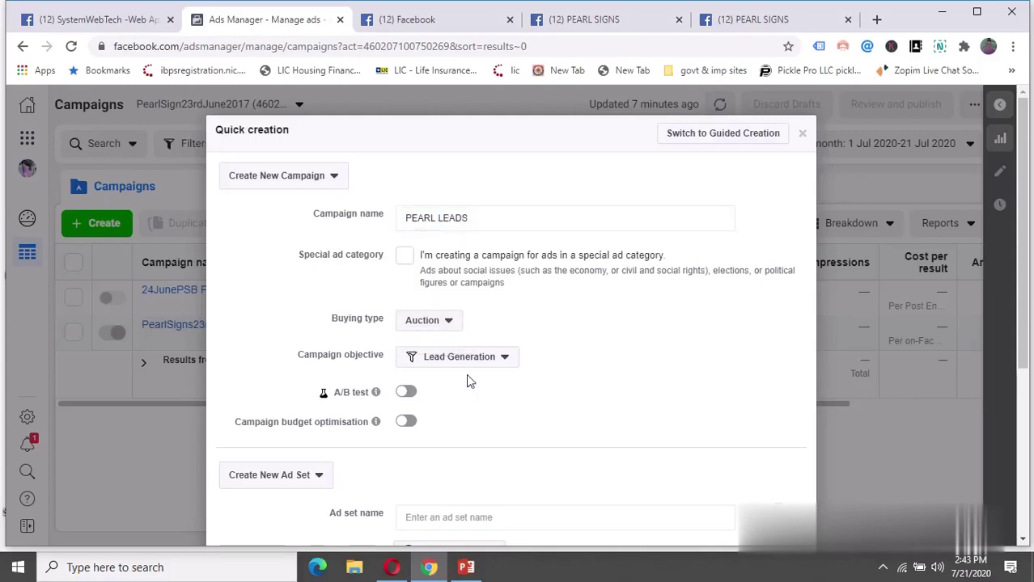
{"action": "scroll", "coordinate": [554, 395], "scroll_direction": "down", "scroll_amount": 2}
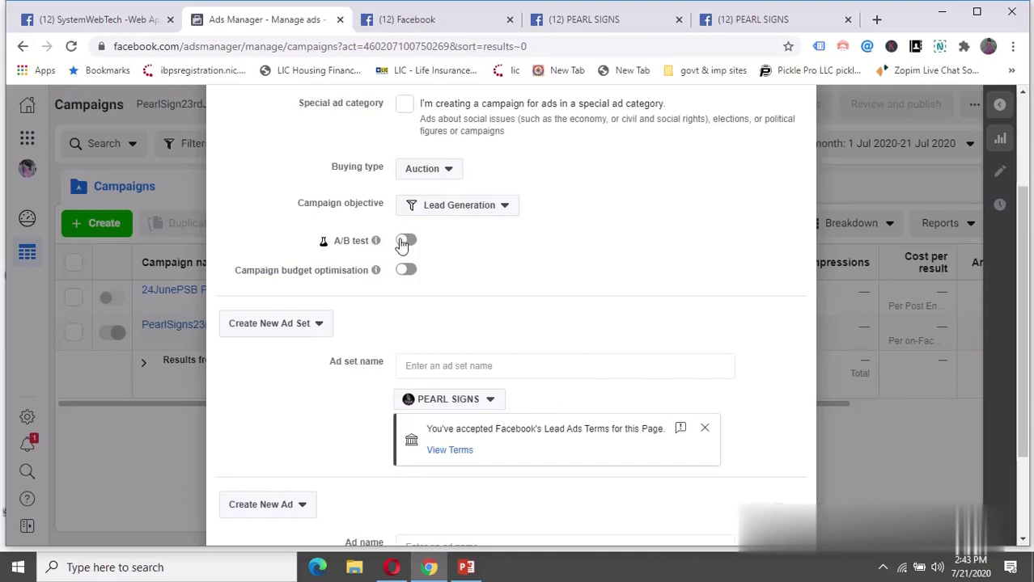
{"action": "left_click", "coordinate": [404, 241]}
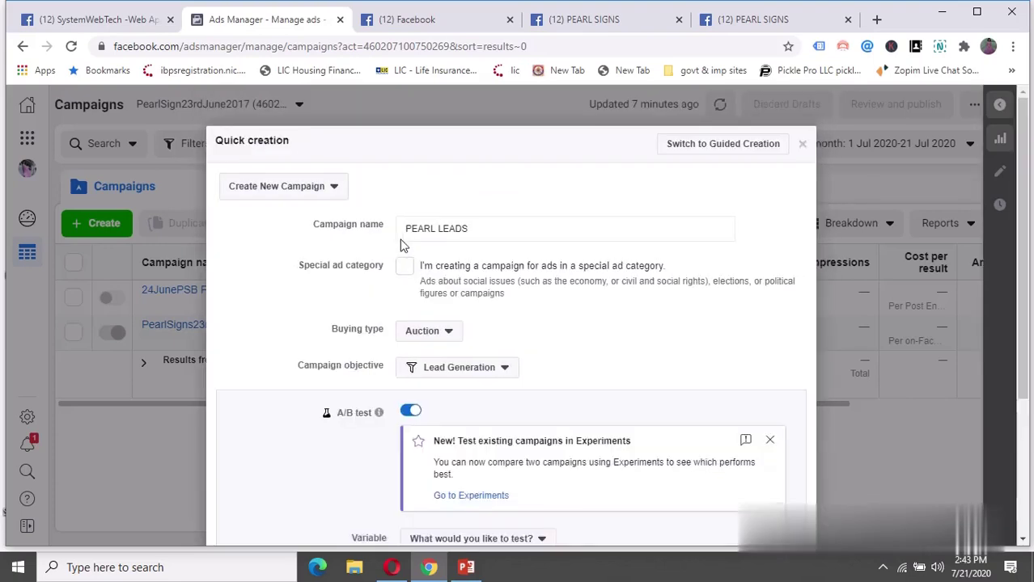
{"action": "scroll", "coordinate": [542, 307], "scroll_direction": "down", "scroll_amount": 2}
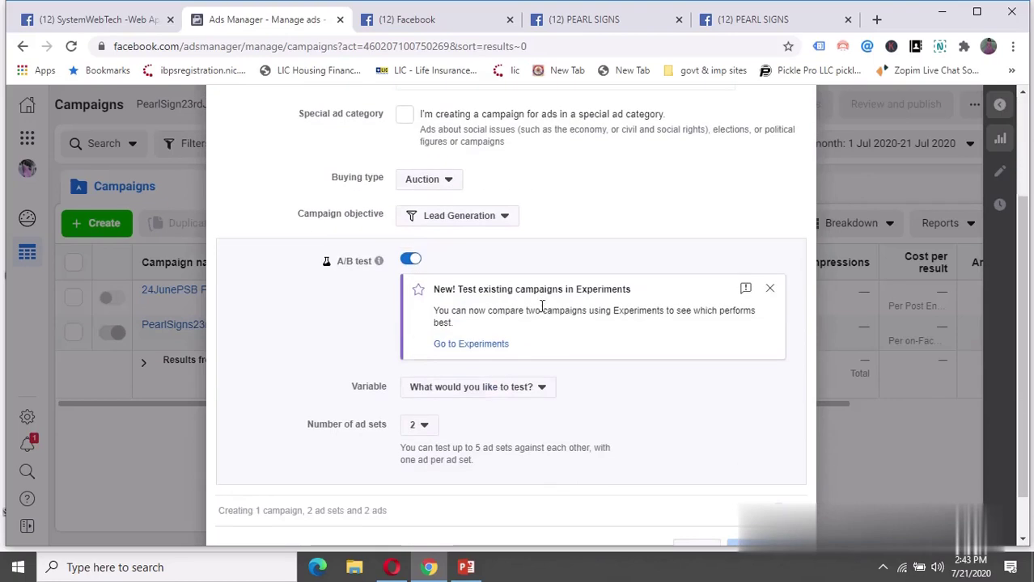
{"action": "scroll", "coordinate": [542, 308], "scroll_direction": "down", "scroll_amount": 1}
{"action": "scroll", "coordinate": [540, 317], "scroll_direction": "up", "scroll_amount": 2}
{"action": "scroll", "coordinate": [542, 324], "scroll_direction": "up", "scroll_amount": 2}
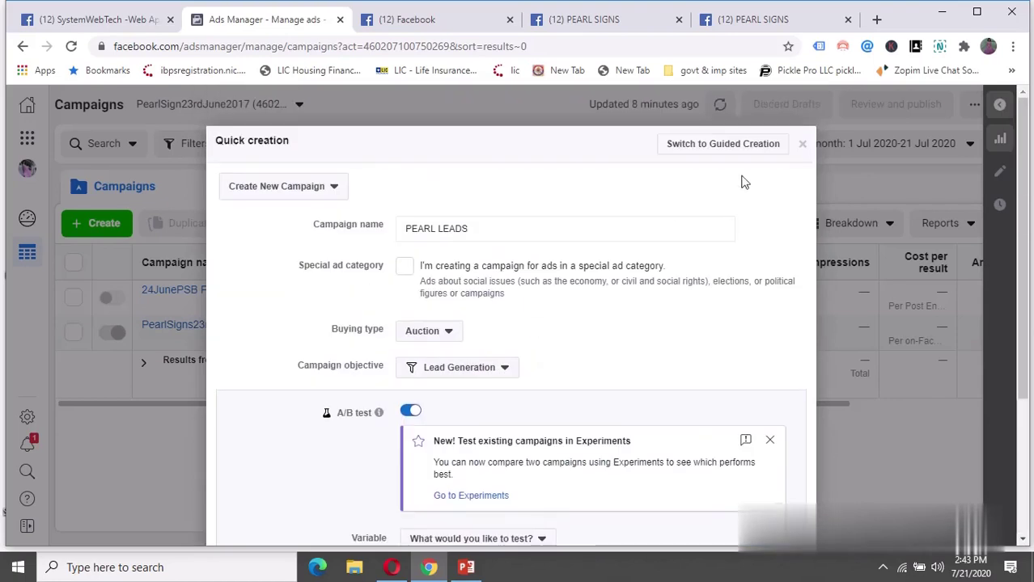
{"action": "left_click", "coordinate": [799, 144]}
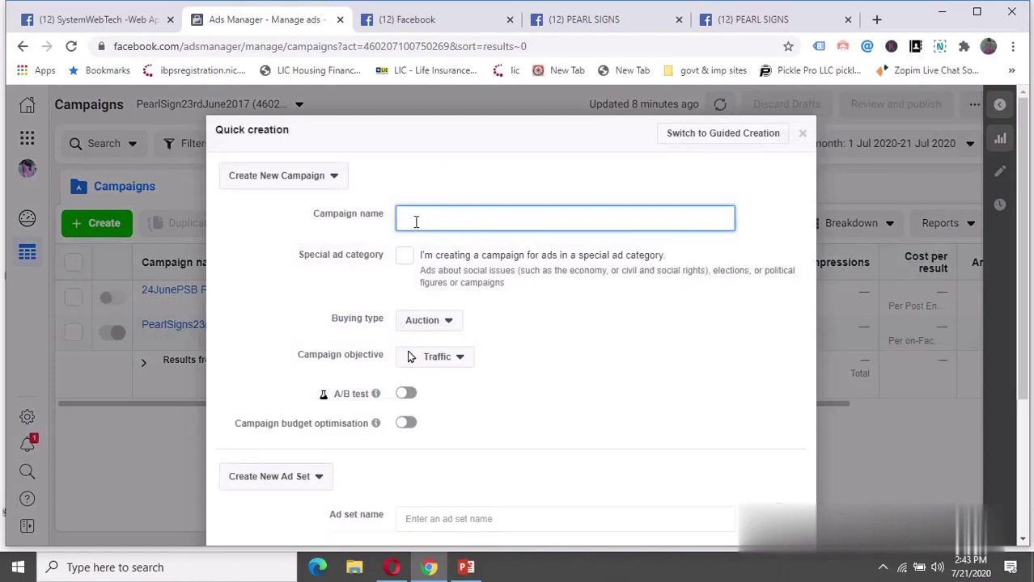
In a fresh Quick creation form, name the campaign "PEARL LEADS" and set its objective to Lead Generation.
{"action": "type", "text": "PEARL LEADS"}
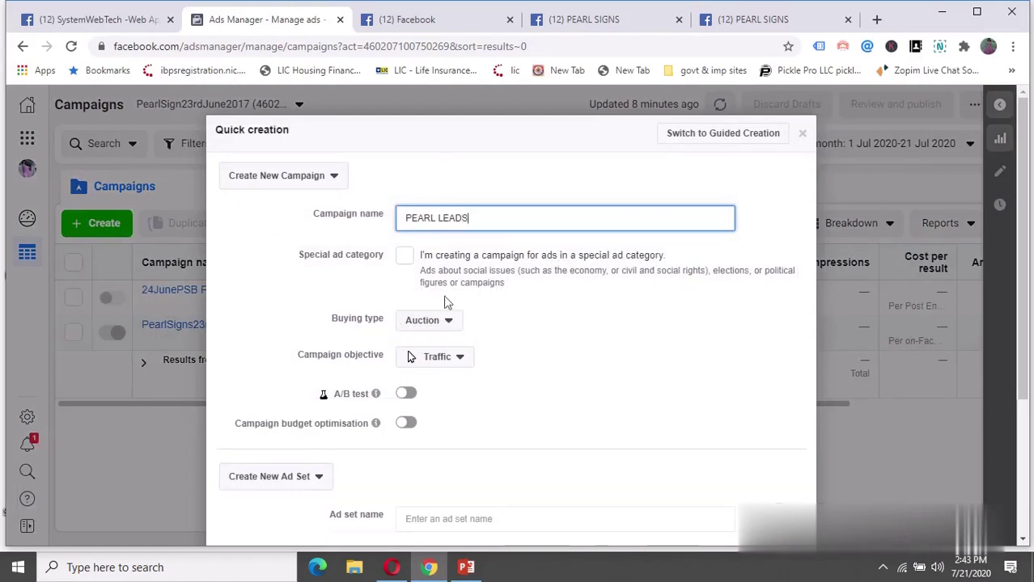
{"action": "left_click", "coordinate": [450, 361]}
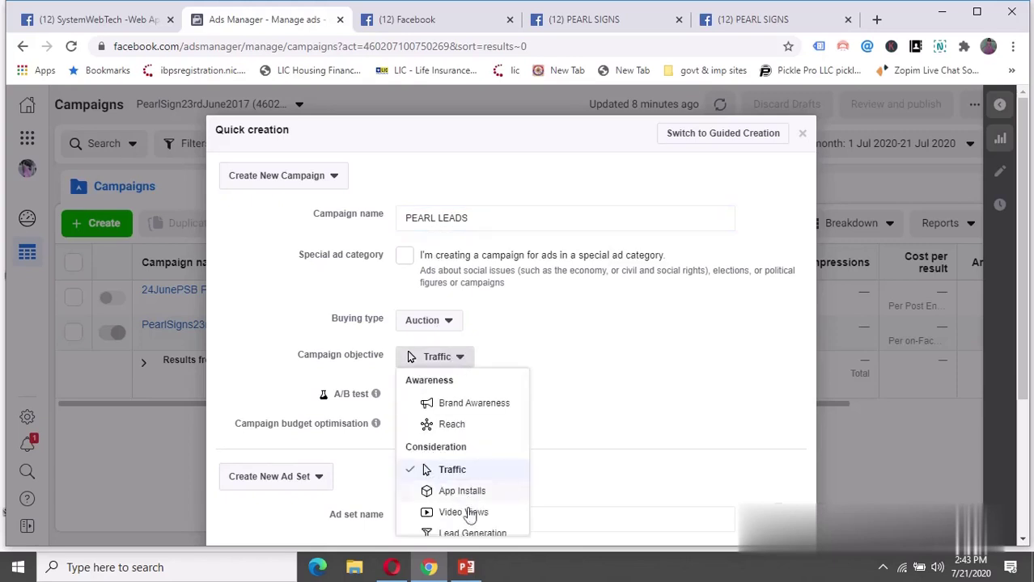
{"action": "left_click", "coordinate": [466, 534]}
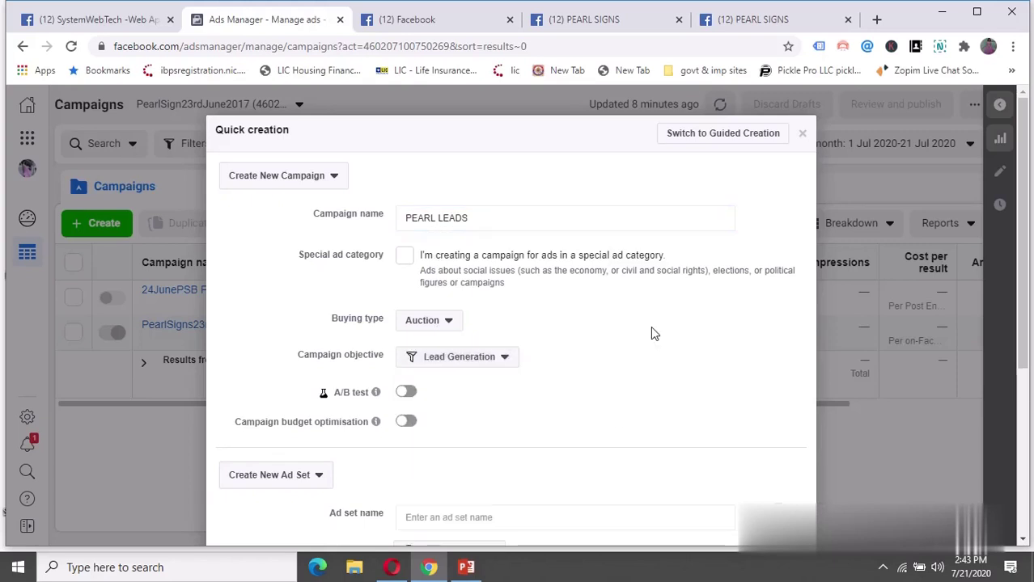
Name the new ad set "PEARL LEADS1" and the new ad "PEARL LEADS AIM".
{"action": "scroll", "coordinate": [652, 330], "scroll_direction": "down", "scroll_amount": 2}
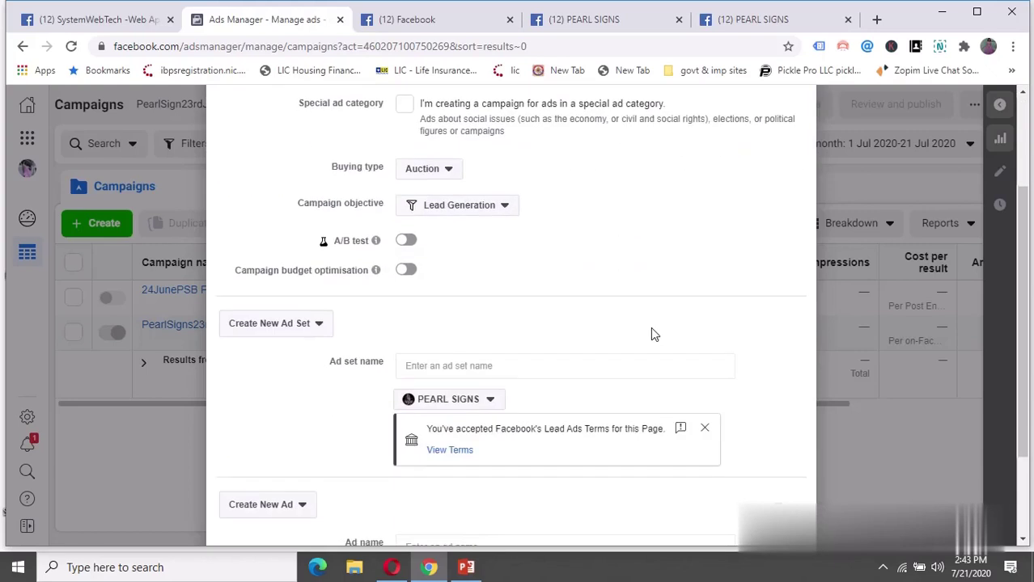
{"action": "left_click", "coordinate": [430, 365]}
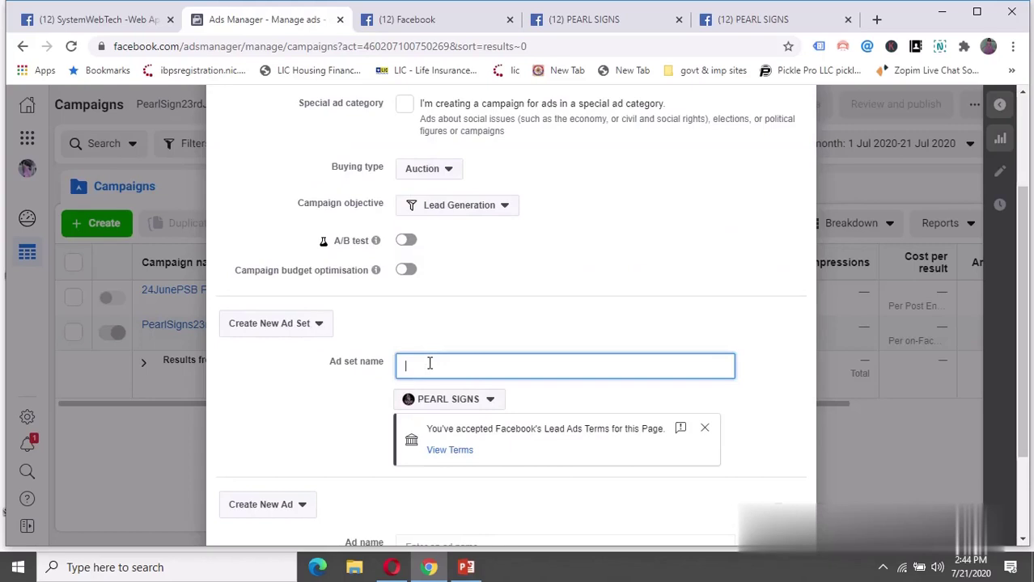
{"action": "type", "text": "PEARL LEADS1"}
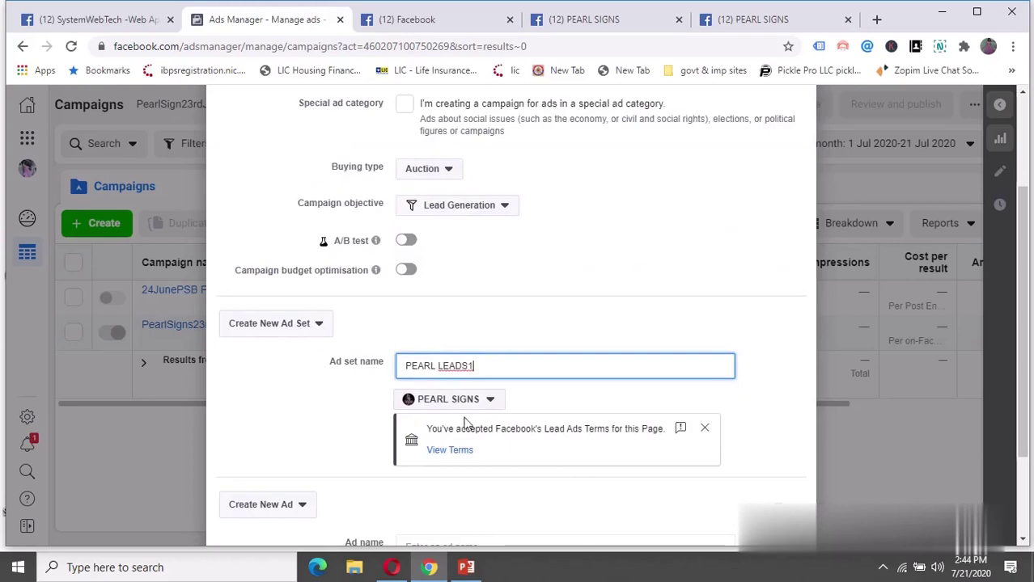
{"action": "scroll", "coordinate": [716, 320], "scroll_direction": "down", "scroll_amount": 1}
{"action": "scroll", "coordinate": [718, 320], "scroll_direction": "down", "scroll_amount": 1}
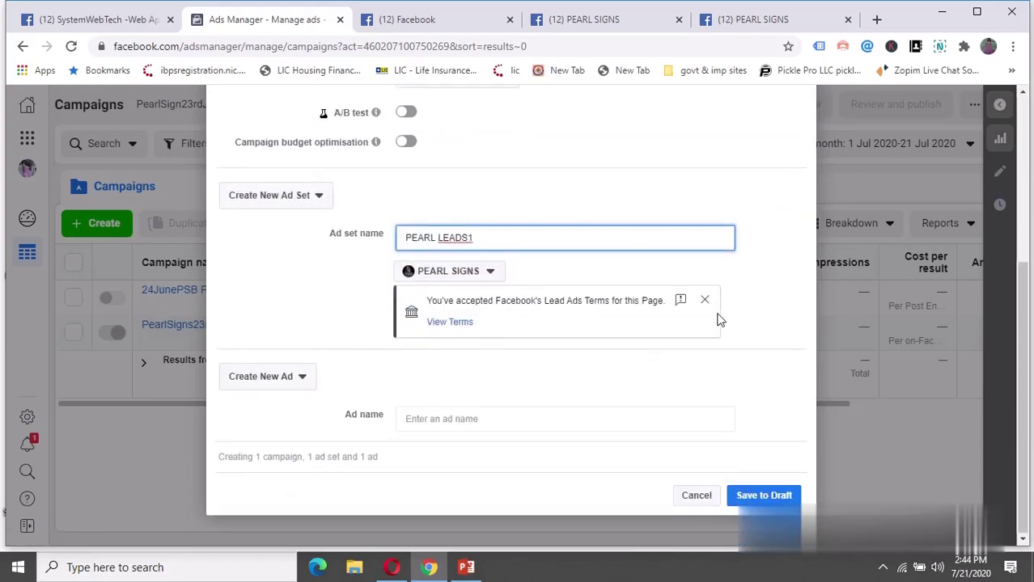
{"action": "left_click", "coordinate": [437, 420]}
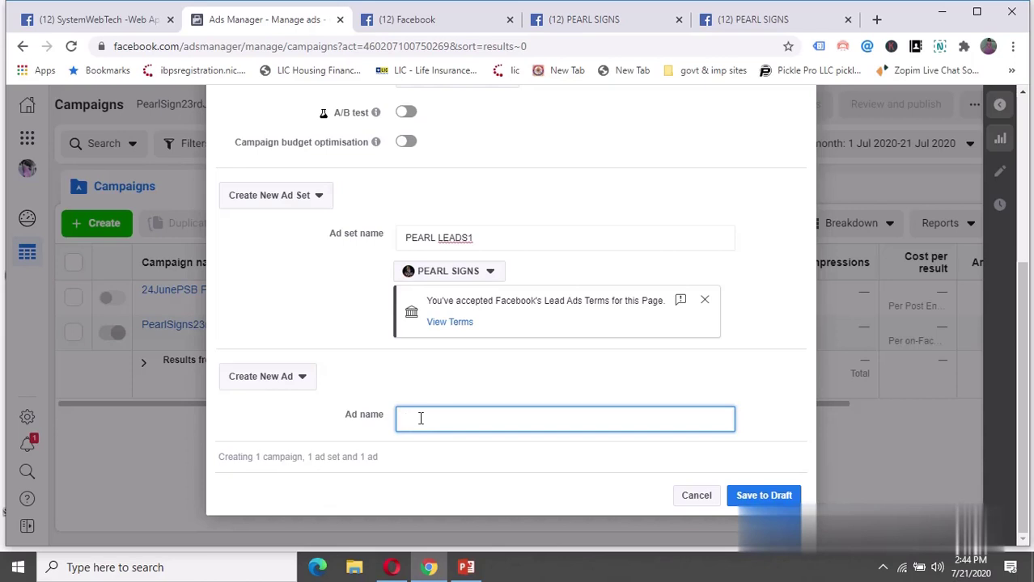
{"action": "type", "text": "PEARL LEADS AIM"}
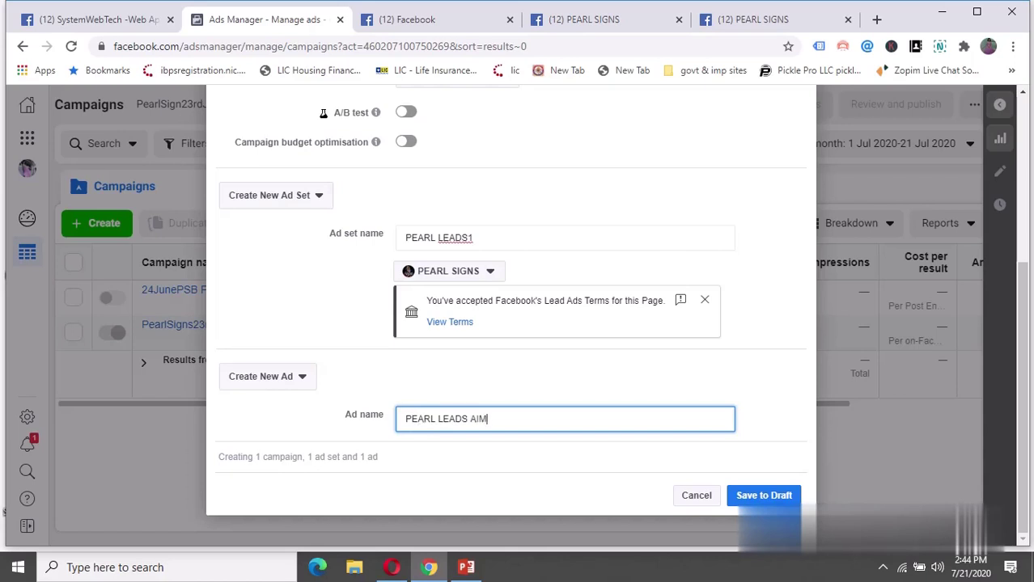
Review the campaign, ad set and ad entries in Quick creation and save them to draft.
{"action": "scroll", "coordinate": [759, 405], "scroll_direction": "up", "scroll_amount": 4}
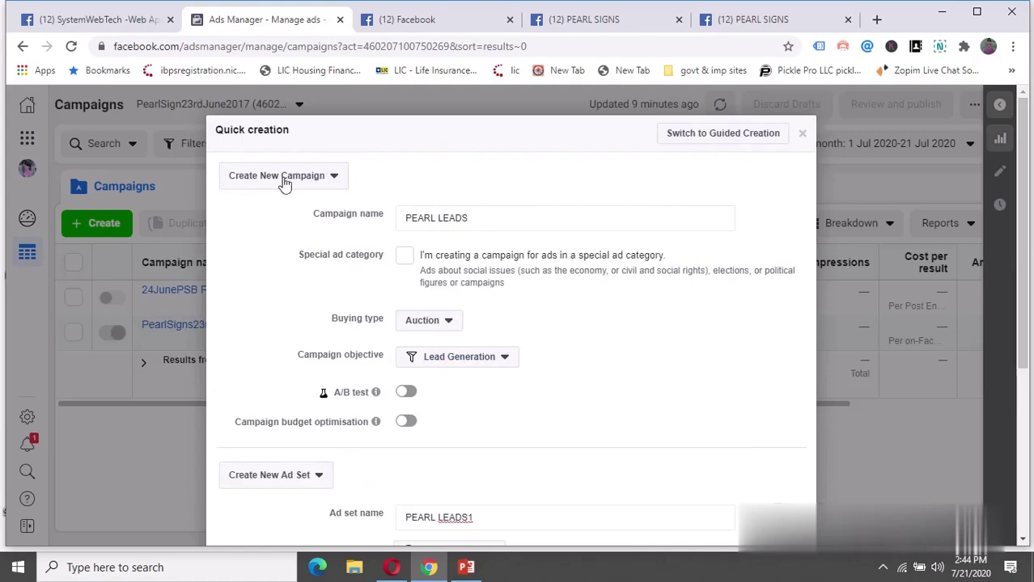
{"action": "left_click", "coordinate": [328, 178]}
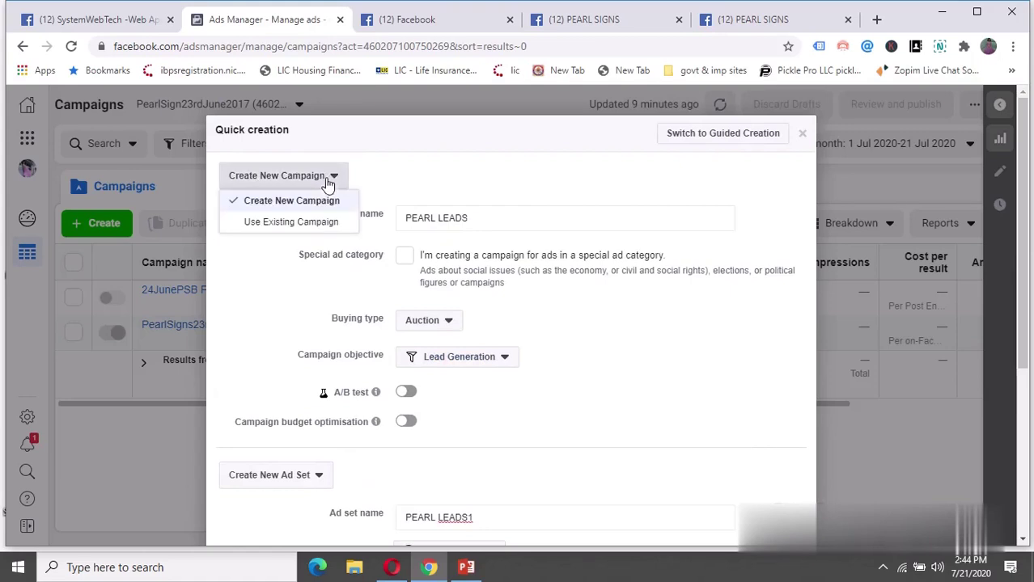
{"action": "left_click", "coordinate": [530, 168]}
{"action": "scroll", "coordinate": [686, 356], "scroll_direction": "down", "scroll_amount": 4}
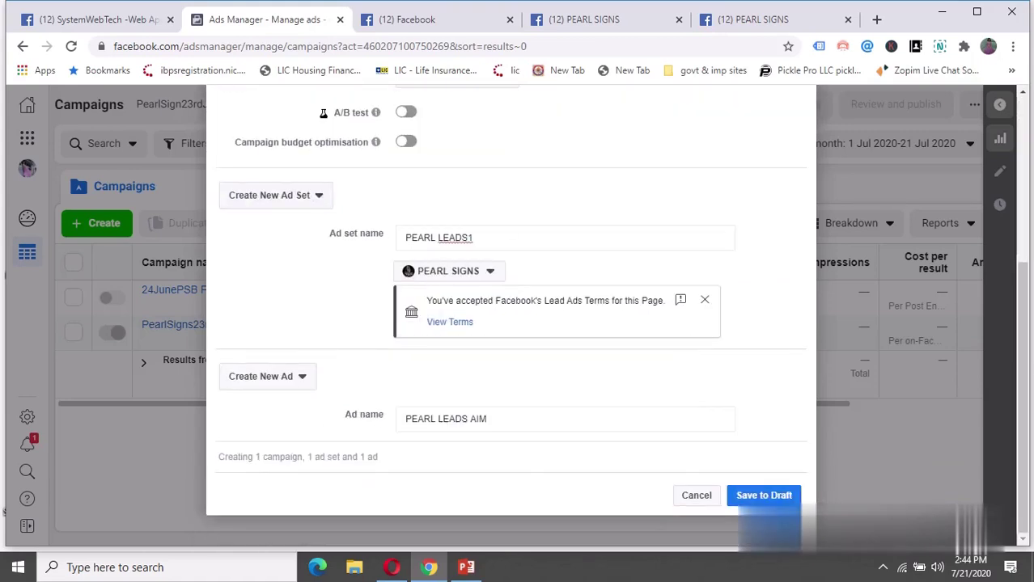
{"action": "left_click", "coordinate": [764, 496]}
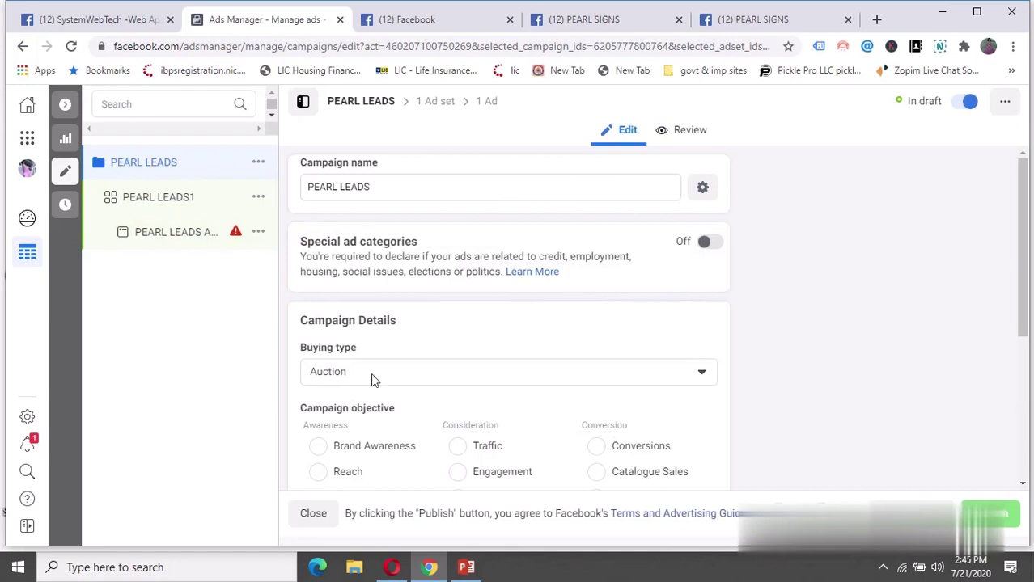
Look over the PEARL LEADS draft's campaign details, including the campaign objective, additional spending limit options and campaign budget optimisation.
{"action": "scroll", "coordinate": [526, 275], "scroll_direction": "down", "scroll_amount": 1}
{"action": "scroll", "coordinate": [540, 281], "scroll_direction": "down", "scroll_amount": 2}
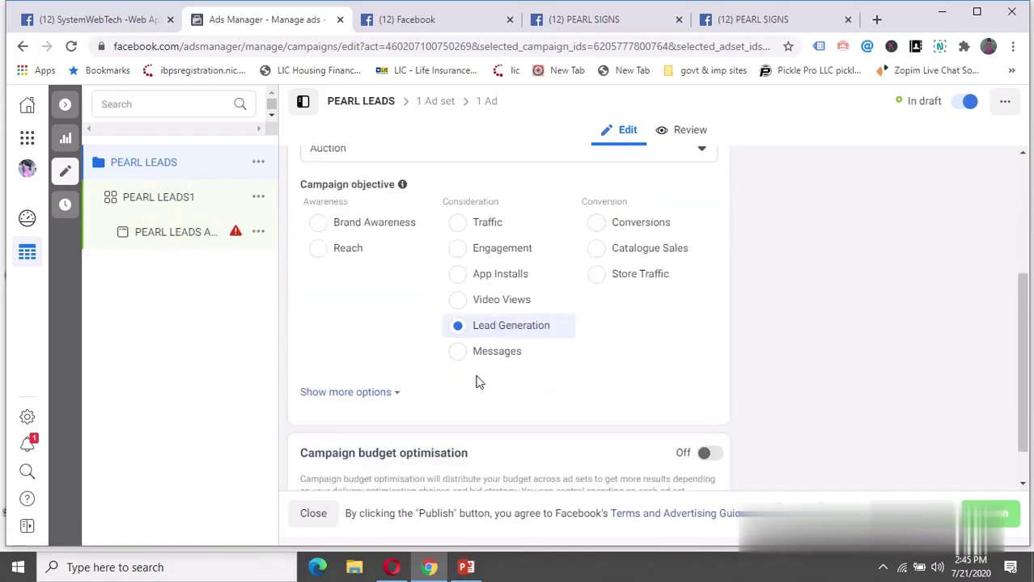
{"action": "left_click", "coordinate": [395, 390]}
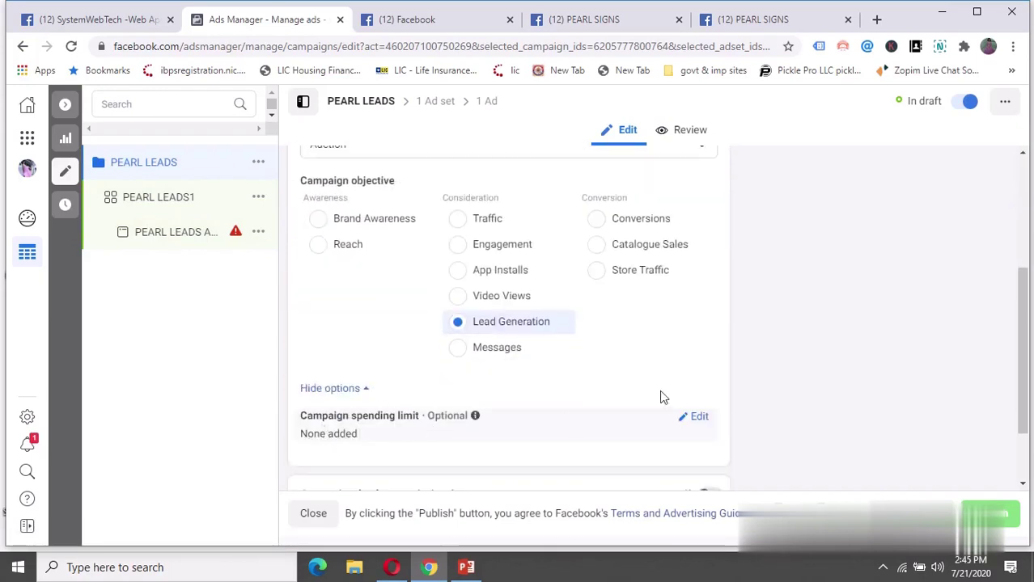
{"action": "scroll", "coordinate": [680, 366], "scroll_direction": "down", "scroll_amount": 1}
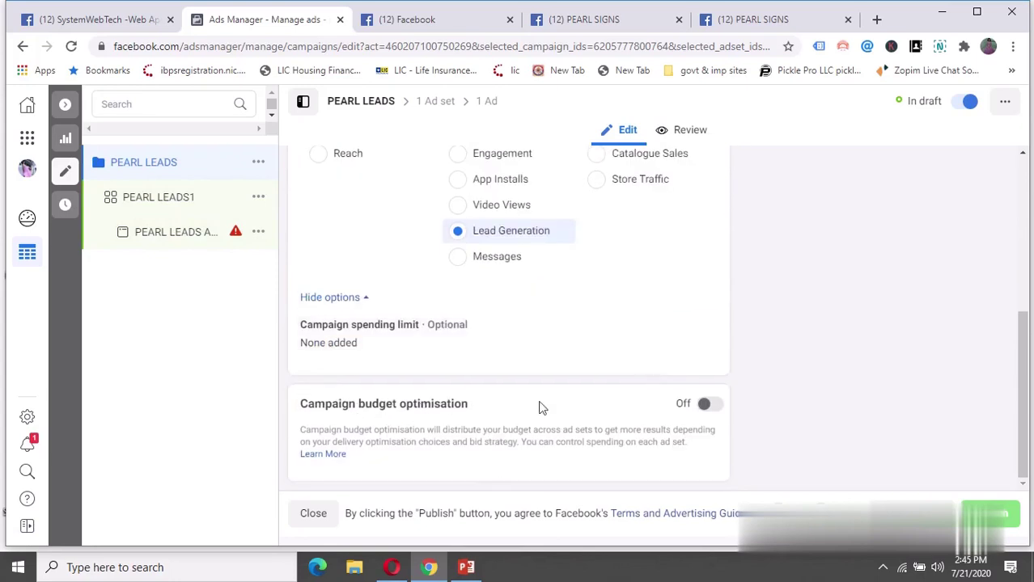
{"action": "scroll", "coordinate": [545, 360], "scroll_direction": "up", "scroll_amount": 3}
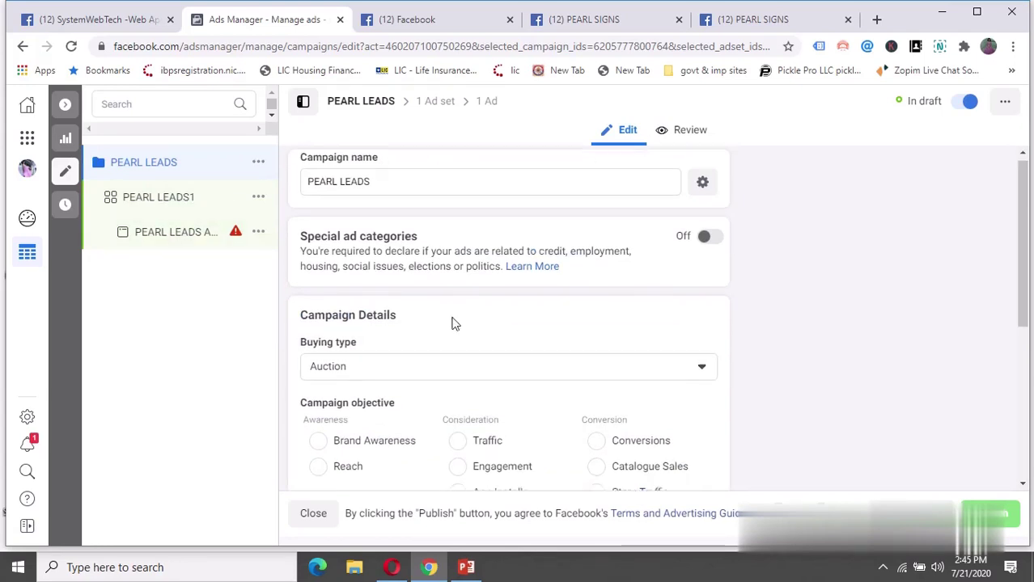
{"action": "scroll", "coordinate": [453, 323], "scroll_direction": "down", "scroll_amount": 3}
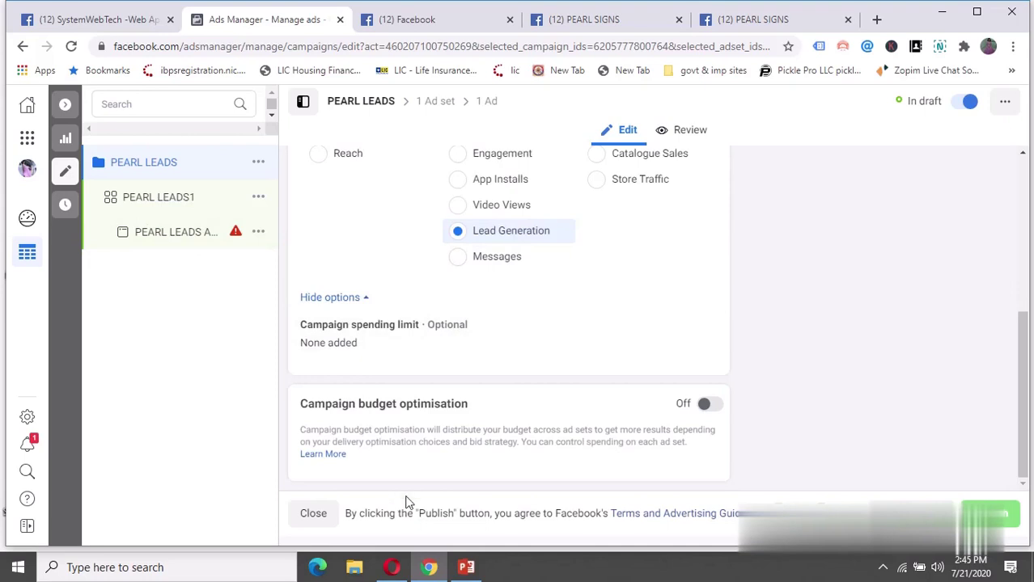
{"action": "scroll", "coordinate": [516, 352], "scroll_direction": "up", "scroll_amount": 3}
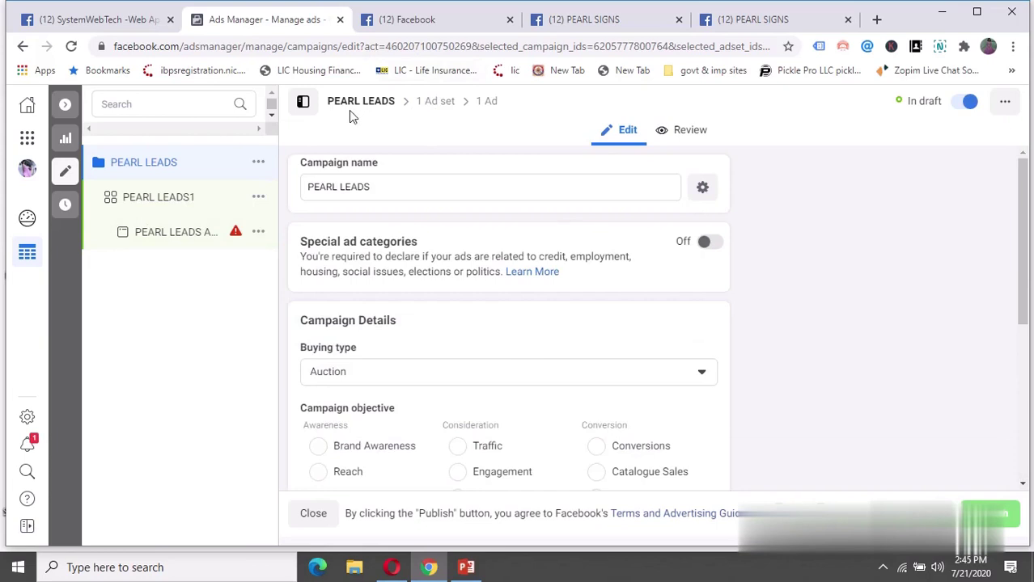
Look over the PEARL LEADS1 ad set's Facebook Page, dynamic creative, budget and schedule, and audience settings.
{"action": "left_click", "coordinate": [442, 109]}
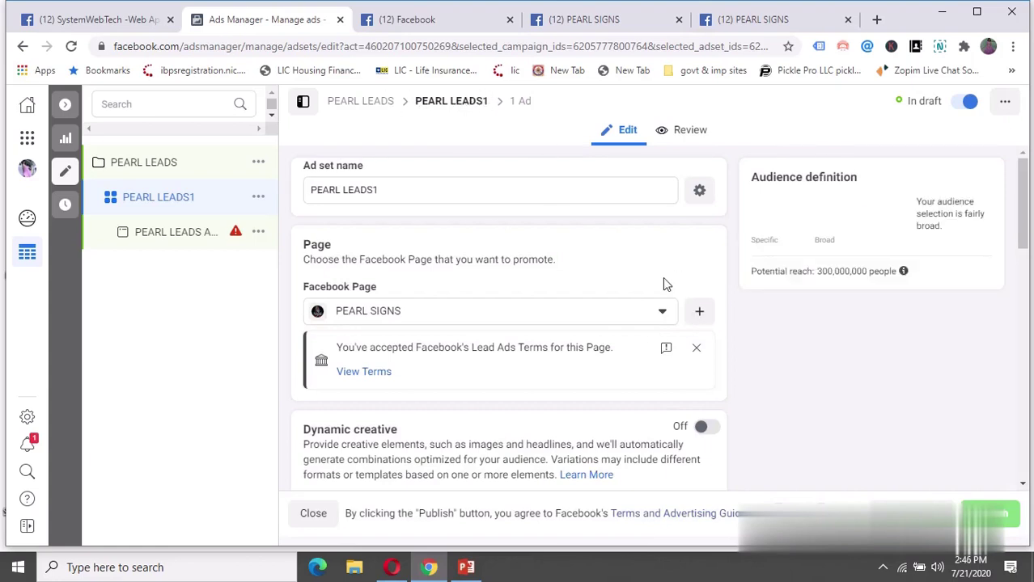
{"action": "scroll", "coordinate": [662, 277], "scroll_direction": "down", "scroll_amount": 3}
{"action": "scroll", "coordinate": [662, 277], "scroll_direction": "down", "scroll_amount": 1}
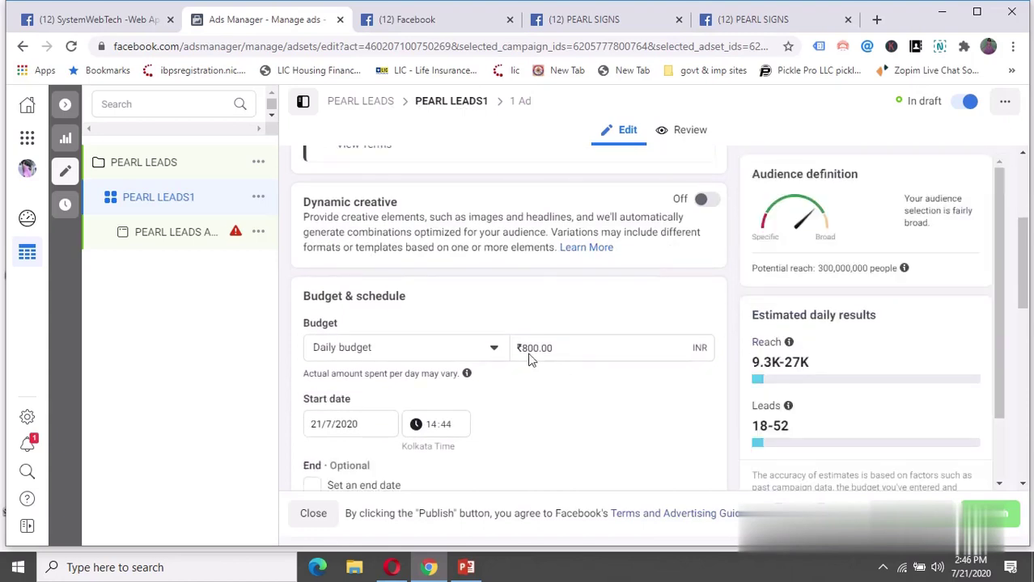
{"action": "scroll", "coordinate": [566, 307], "scroll_direction": "down", "scroll_amount": 1}
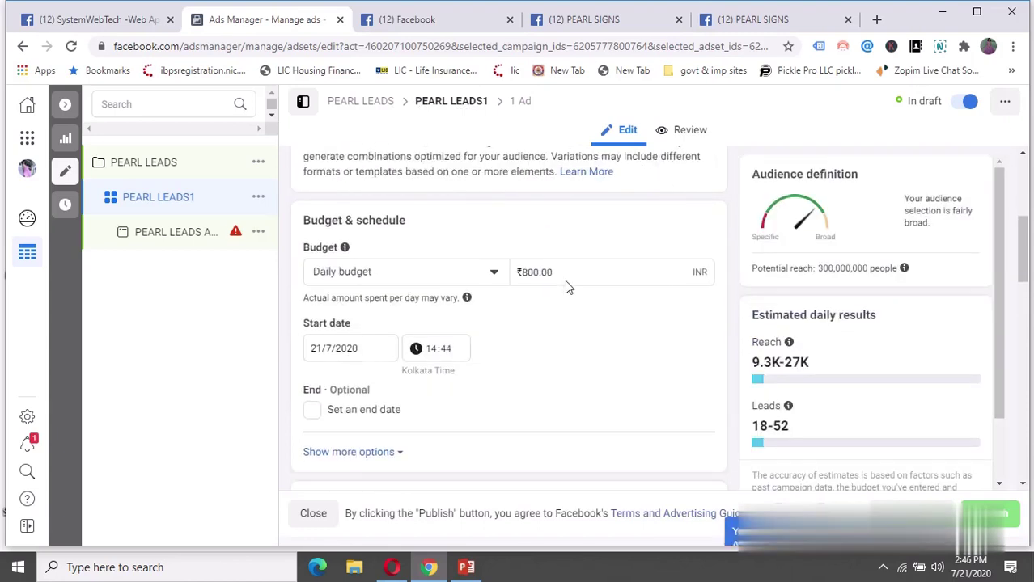
{"action": "scroll", "coordinate": [566, 288], "scroll_direction": "down", "scroll_amount": 3}
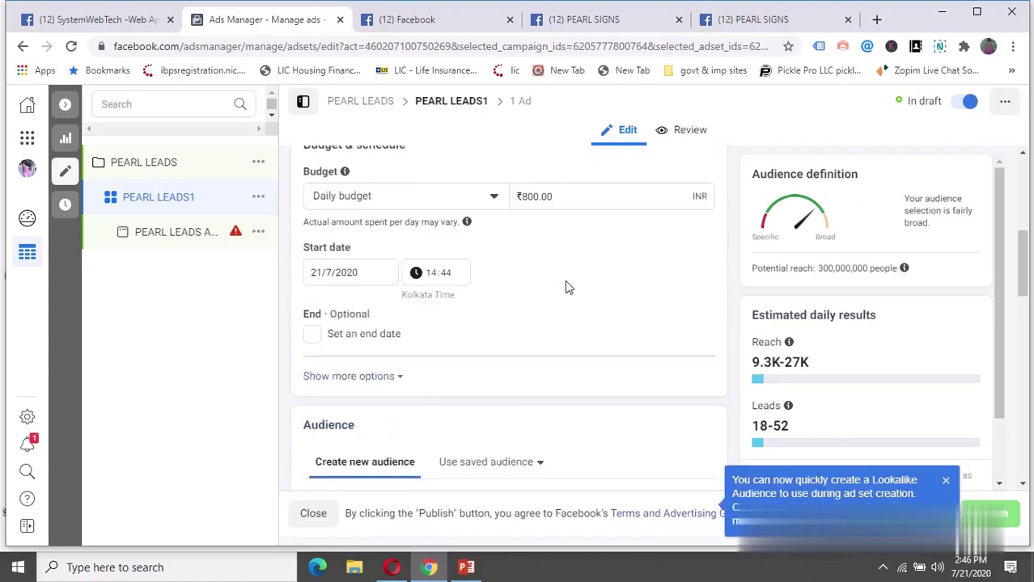
{"action": "scroll", "coordinate": [566, 288], "scroll_direction": "down", "scroll_amount": 2}
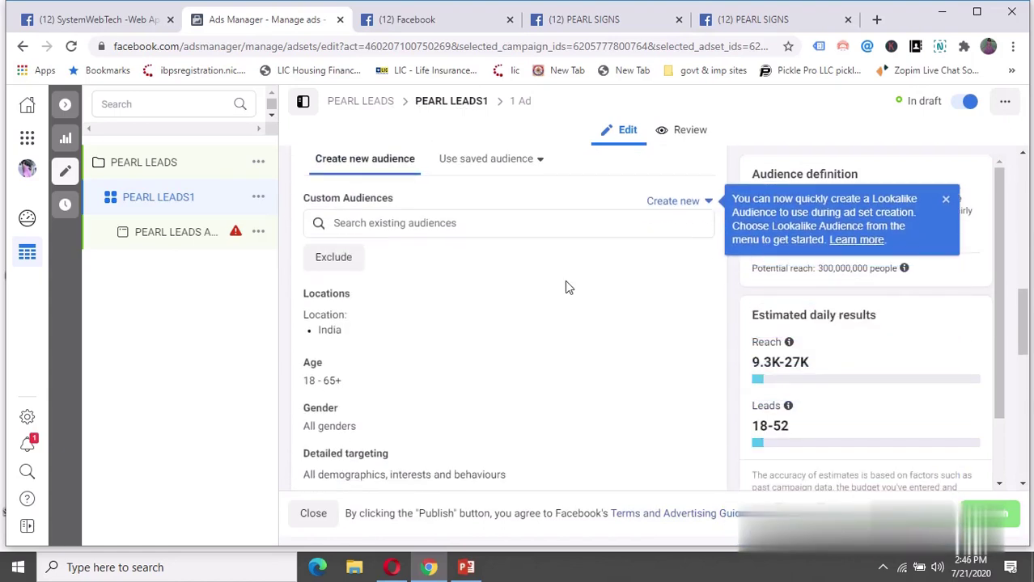
{"action": "scroll", "coordinate": [566, 288], "scroll_direction": "down", "scroll_amount": 1}
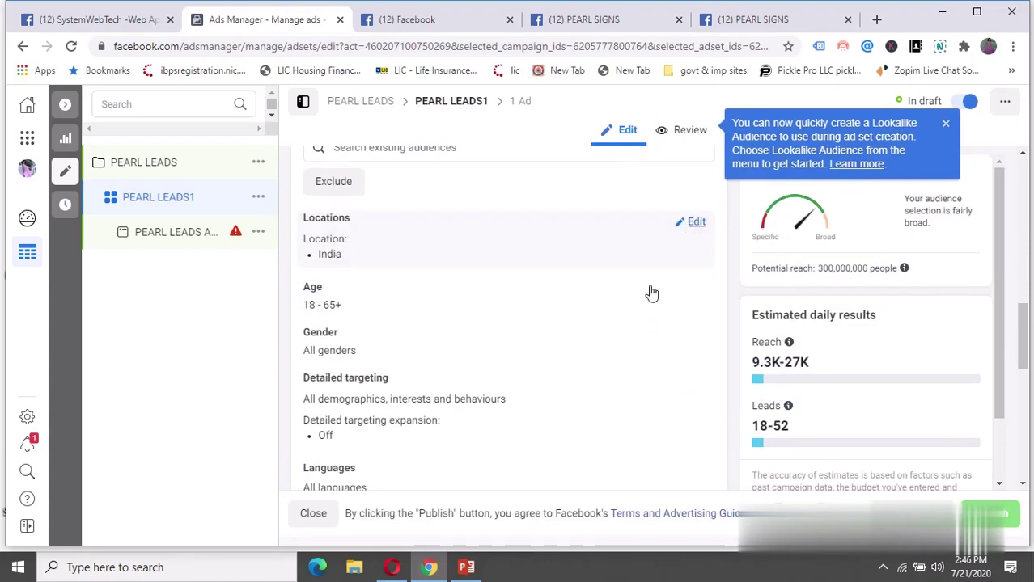
Open the ad set's audience locations for editing and remove India from them.
{"action": "left_click", "coordinate": [627, 291]}
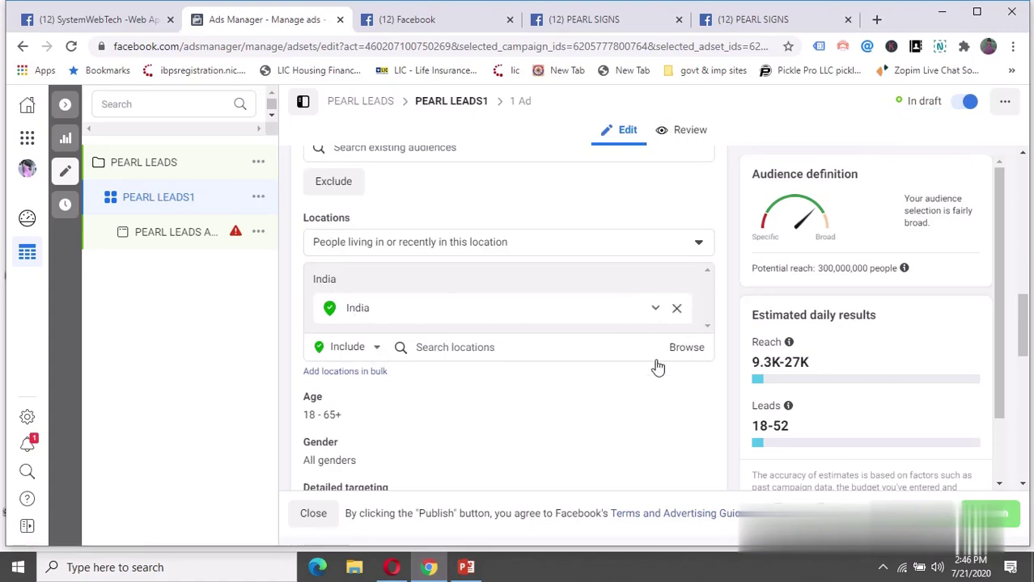
{"action": "left_click", "coordinate": [677, 308]}
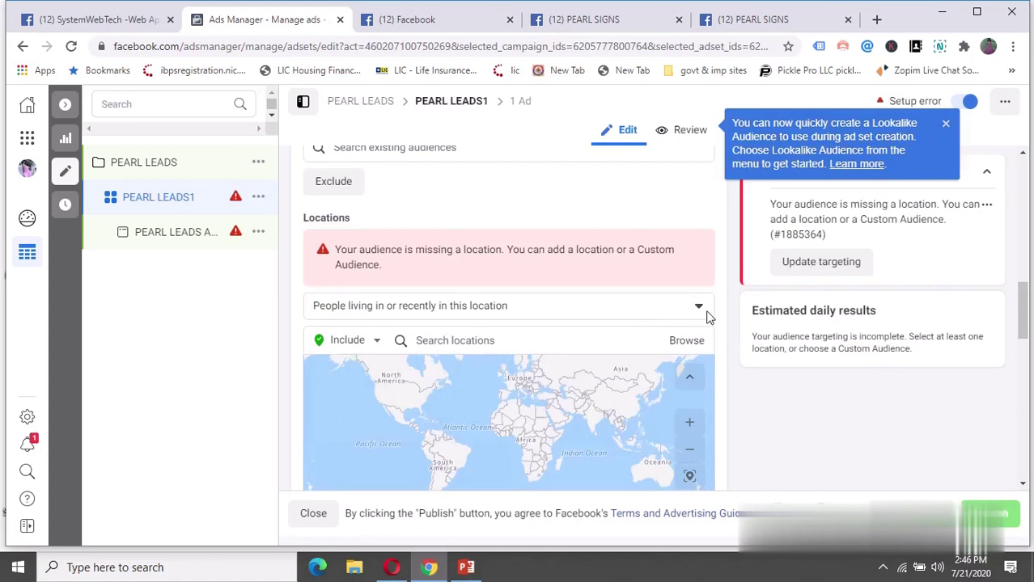
Look over the location map and browse the available region categories for location targeting.
{"action": "scroll", "coordinate": [722, 406], "scroll_direction": "down", "scroll_amount": 1}
{"action": "scroll", "coordinate": [722, 406], "scroll_direction": "down", "scroll_amount": 1}
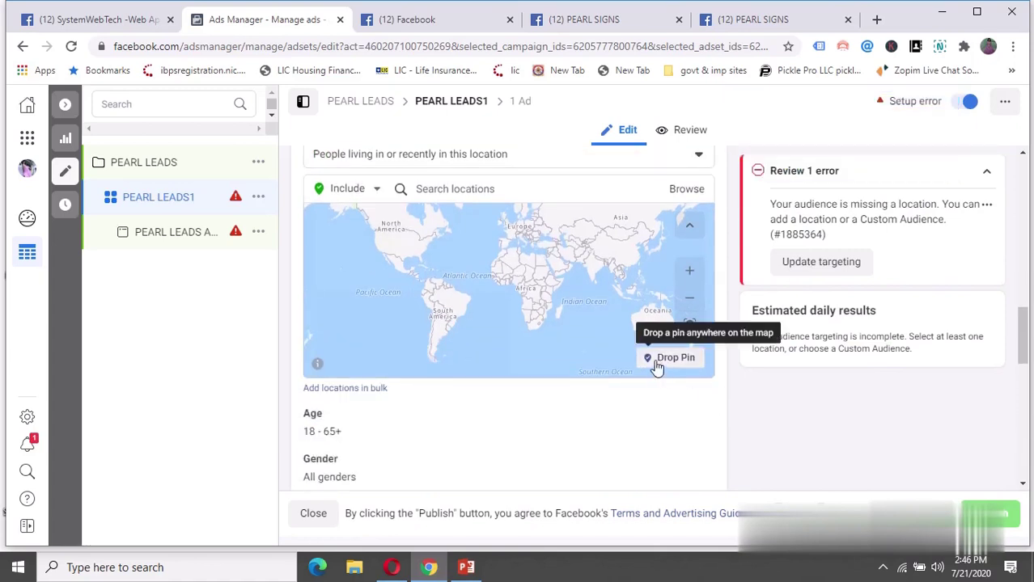
{"action": "scroll", "coordinate": [515, 281], "scroll_direction": "up", "scroll_amount": 2}
{"action": "scroll", "coordinate": [515, 281], "scroll_direction": "down", "scroll_amount": 2}
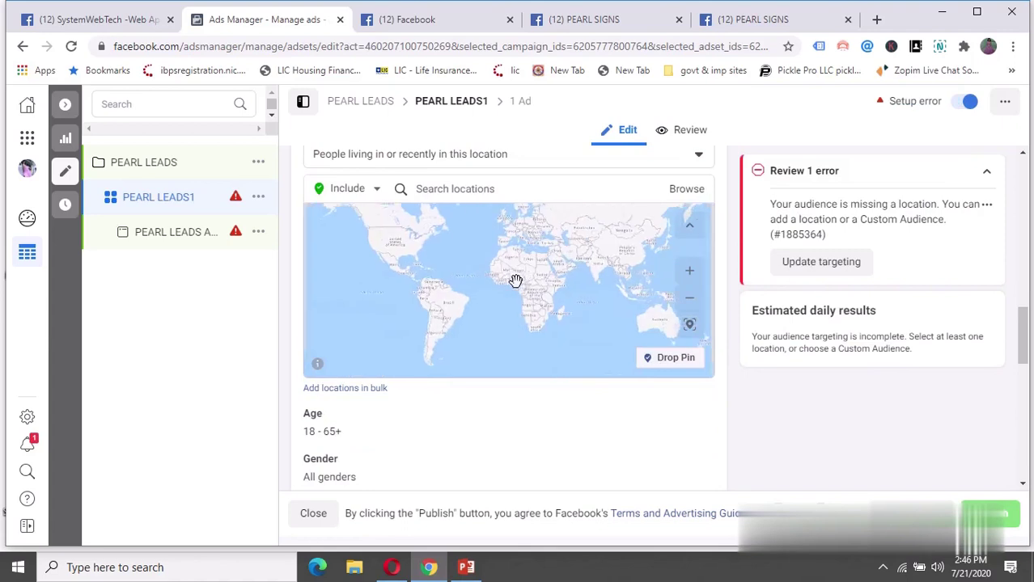
{"action": "left_click", "coordinate": [685, 191]}
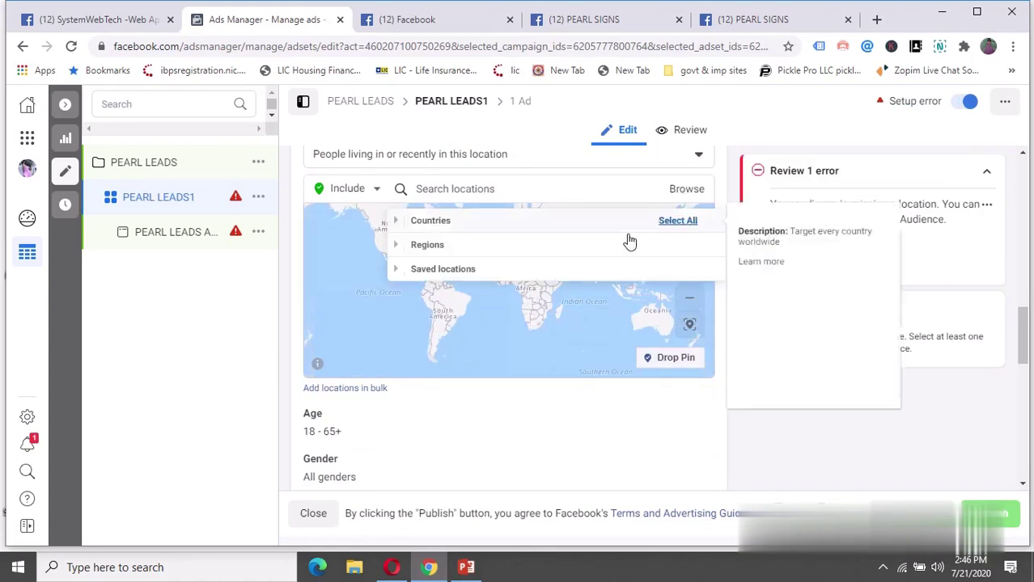
{"action": "left_click", "coordinate": [461, 253]}
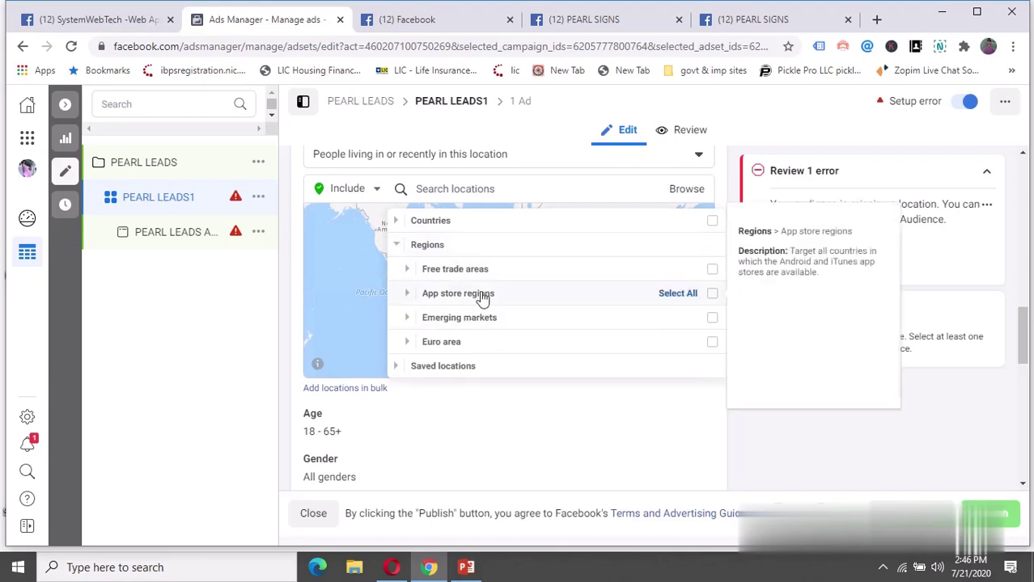
{"action": "scroll", "coordinate": [482, 297], "scroll_direction": "down", "scroll_amount": 2}
{"action": "scroll", "coordinate": [479, 289], "scroll_direction": "up", "scroll_amount": 5}
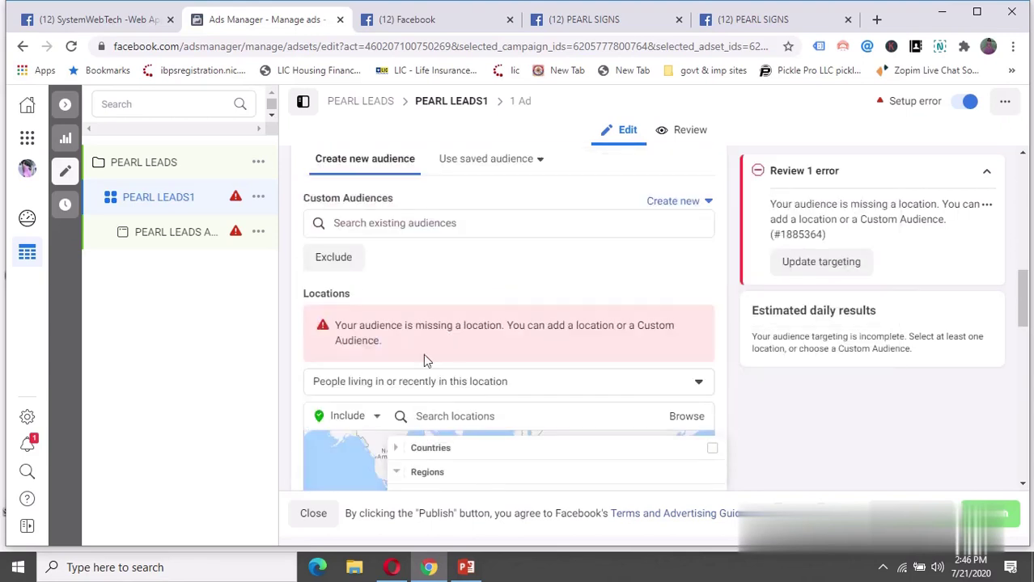
Search the existing custom audiences for DELHI and clear the search.
{"action": "left_click", "coordinate": [361, 222]}
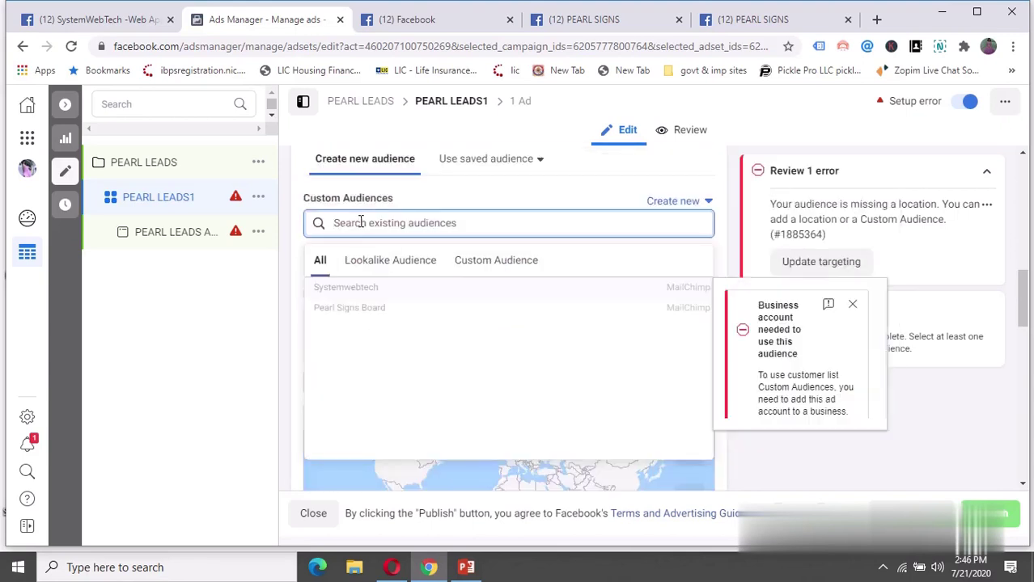
{"action": "type", "text": "DELHI"}
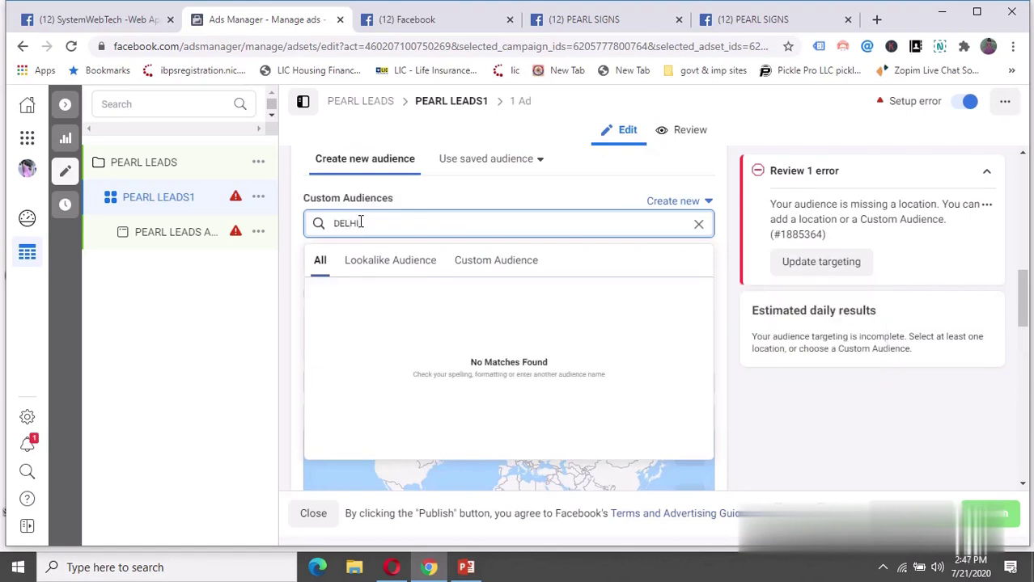
{"action": "left_click", "coordinate": [699, 224]}
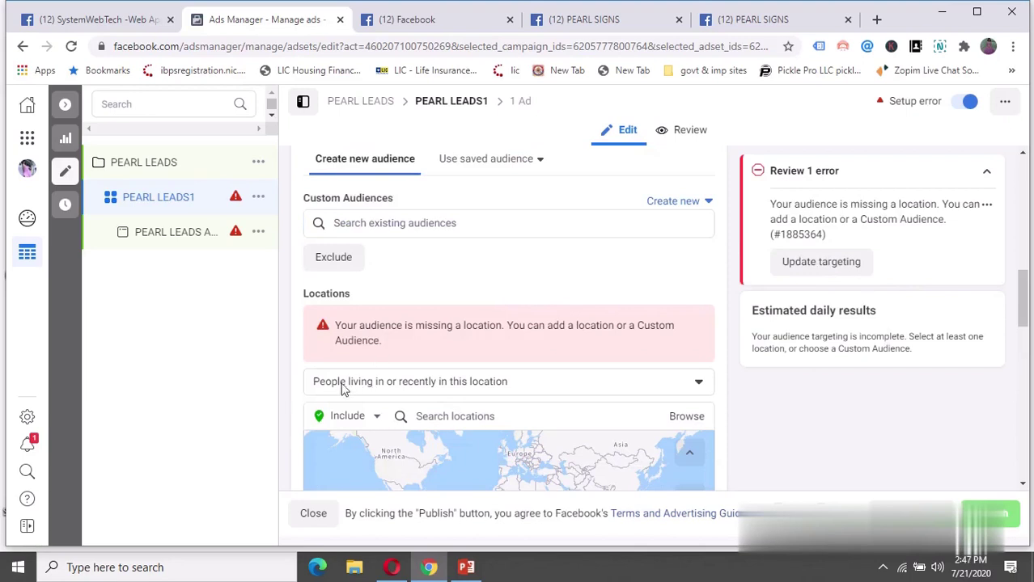
Keep the location targeting on Include and drop a pin on the map near New Delhi.
{"action": "left_click", "coordinate": [376, 418]}
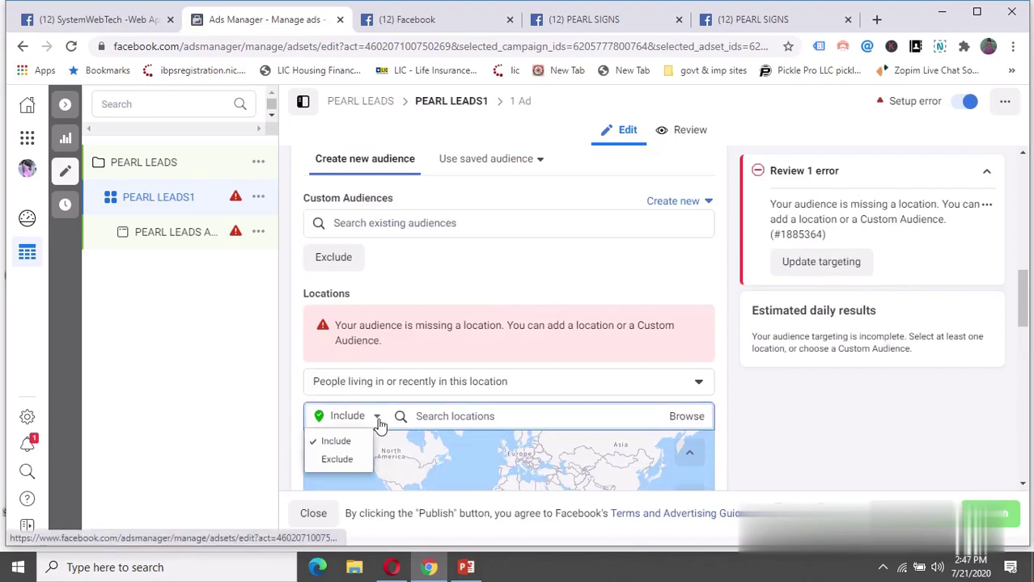
{"action": "left_click", "coordinate": [335, 441]}
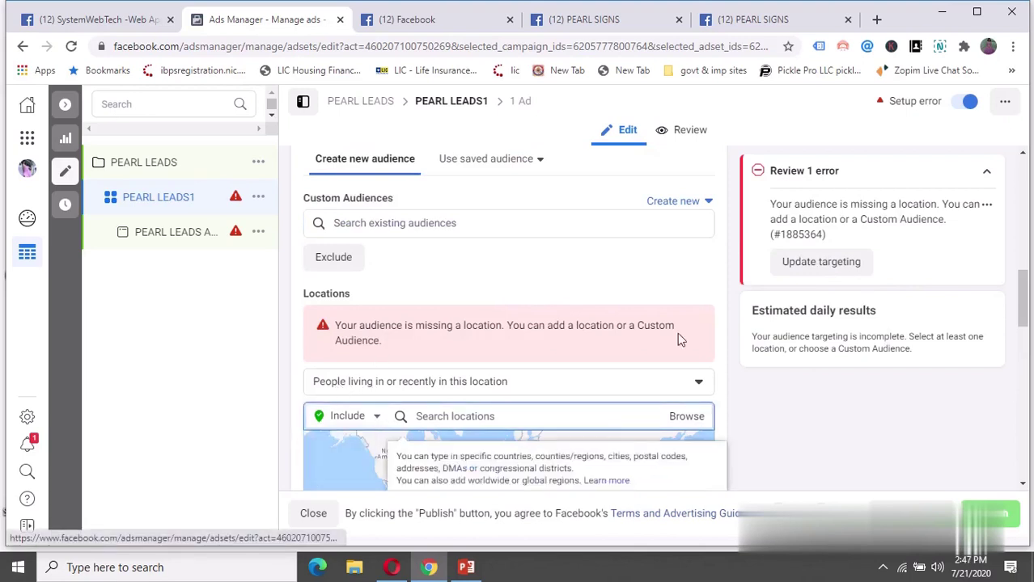
{"action": "scroll", "coordinate": [678, 335], "scroll_direction": "down", "scroll_amount": 1}
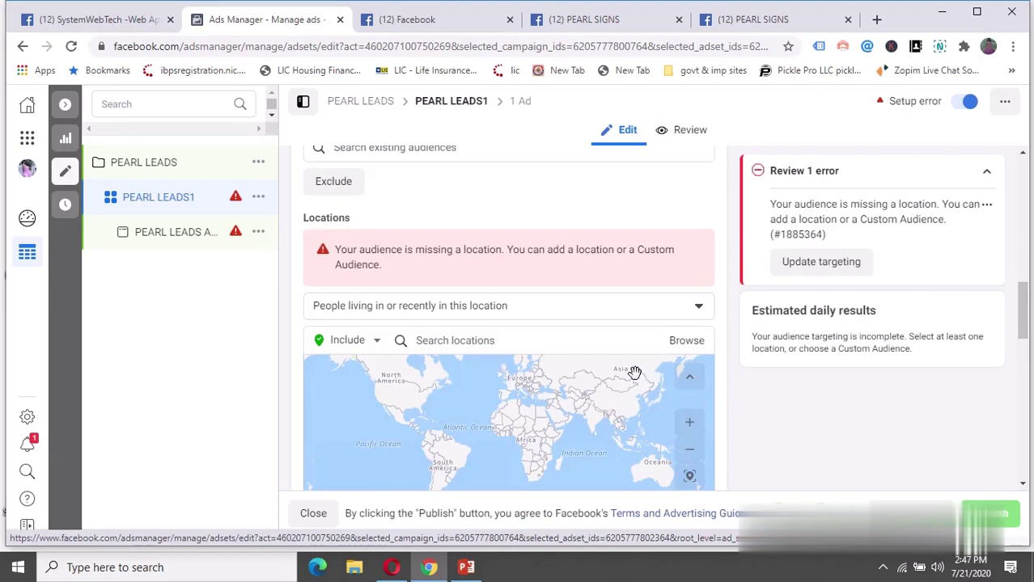
{"action": "left_click_drag", "start_coordinate": [1023, 312], "coordinate": [1025, 344]}
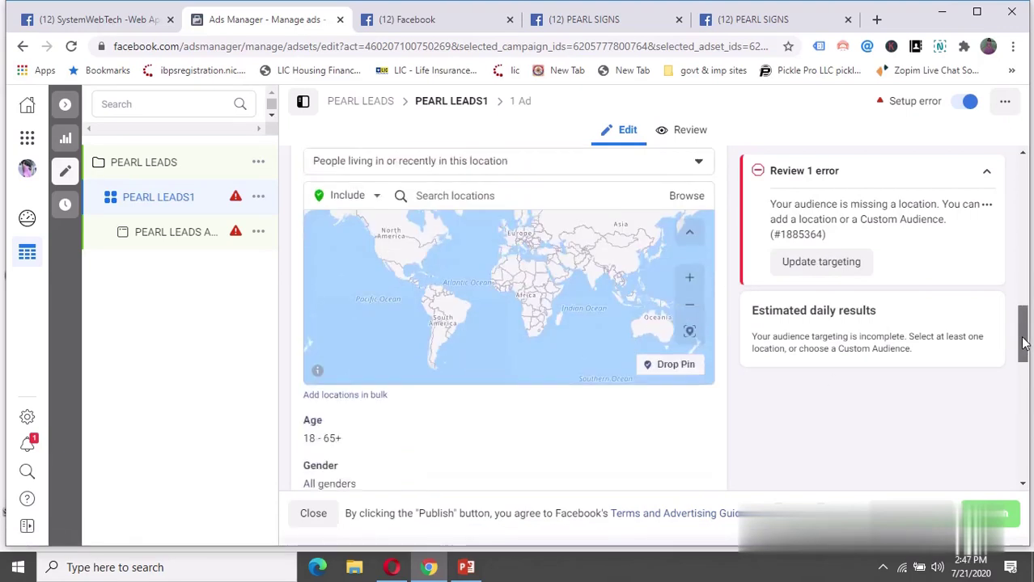
{"action": "scroll", "coordinate": [1024, 343], "scroll_direction": "down", "scroll_amount": 1}
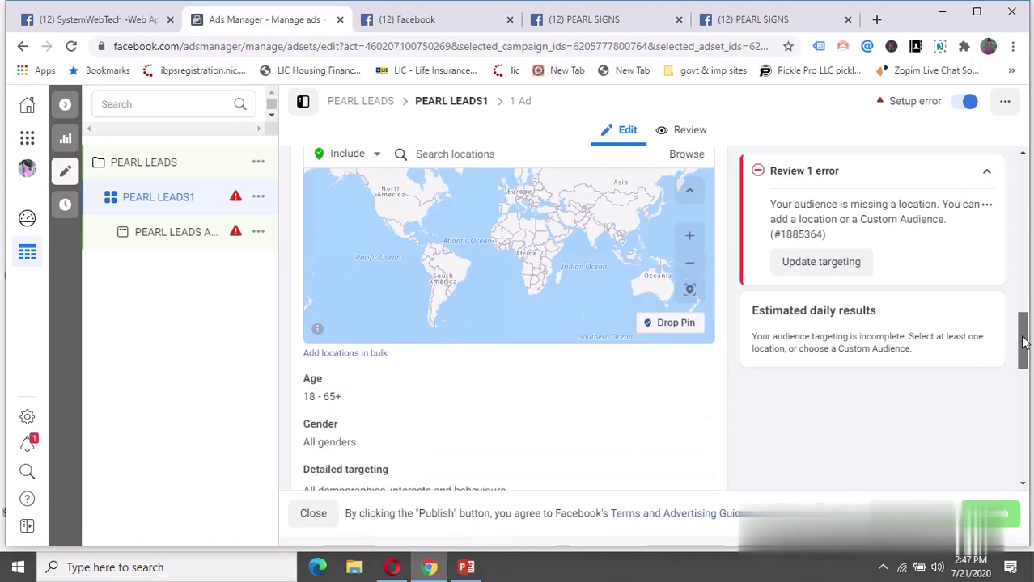
{"action": "scroll", "coordinate": [1022, 342], "scroll_direction": "up", "scroll_amount": 2}
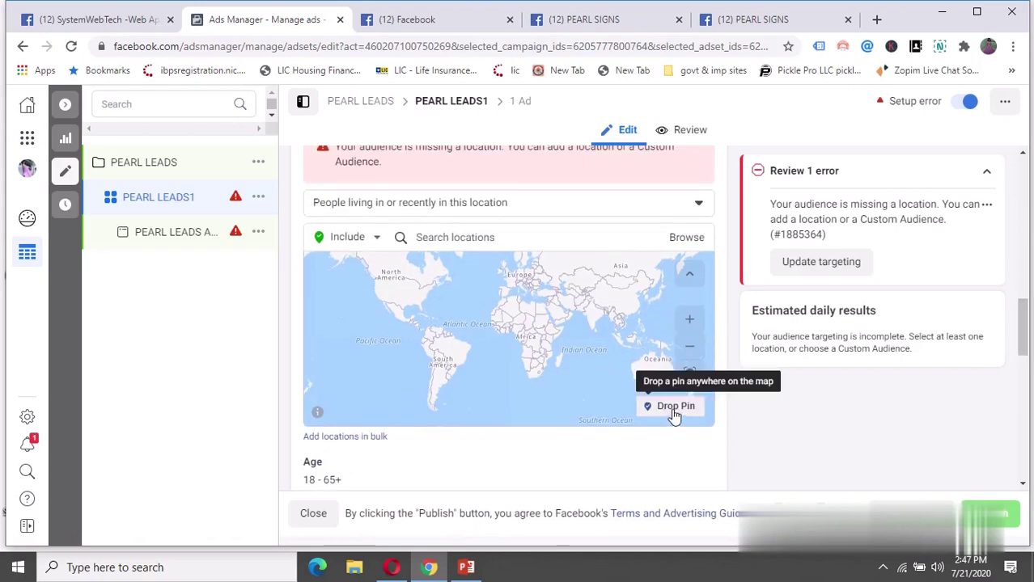
{"action": "double_click", "coordinate": [693, 322]}
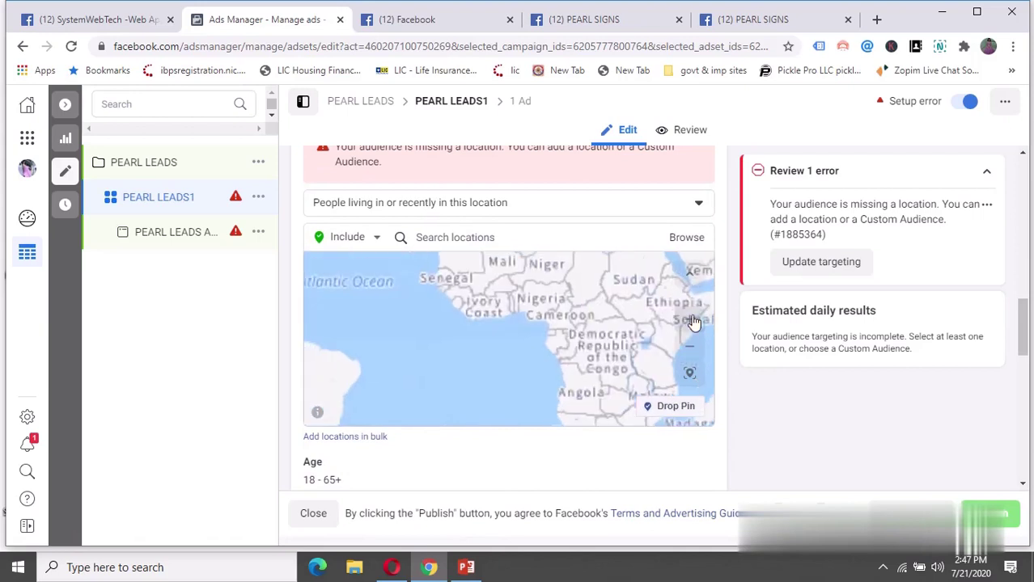
{"action": "left_click_drag", "start_coordinate": [412, 380], "coordinate": [217, 441]}
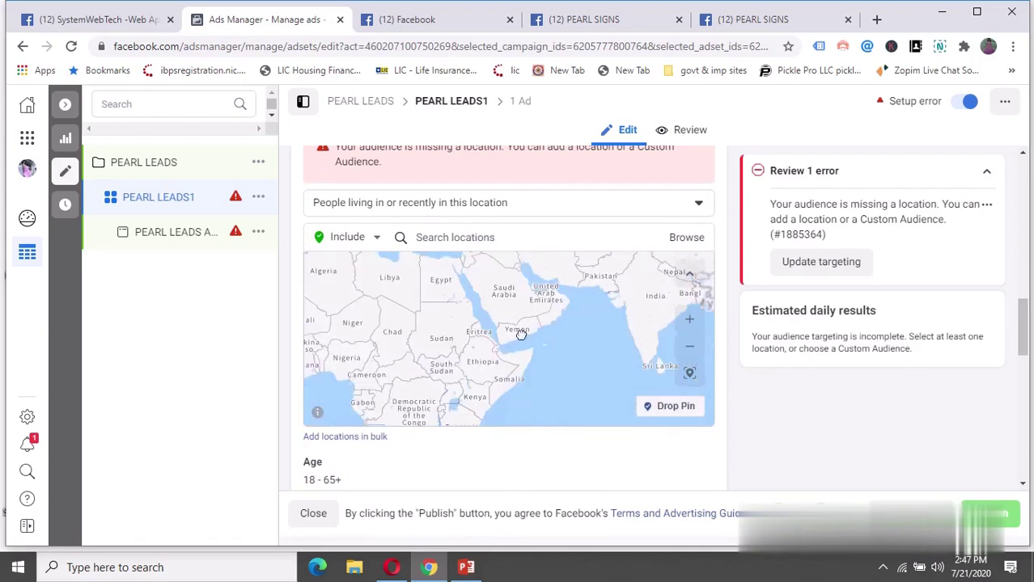
{"action": "left_click_drag", "start_coordinate": [625, 332], "coordinate": [525, 377]}
{"action": "left_click", "coordinate": [689, 322]}
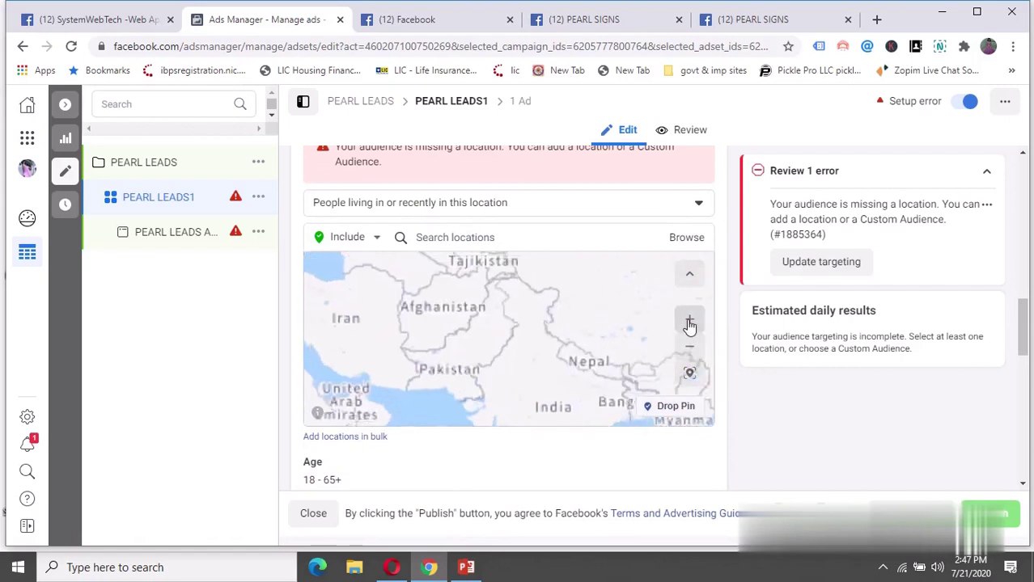
{"action": "left_click", "coordinate": [689, 322]}
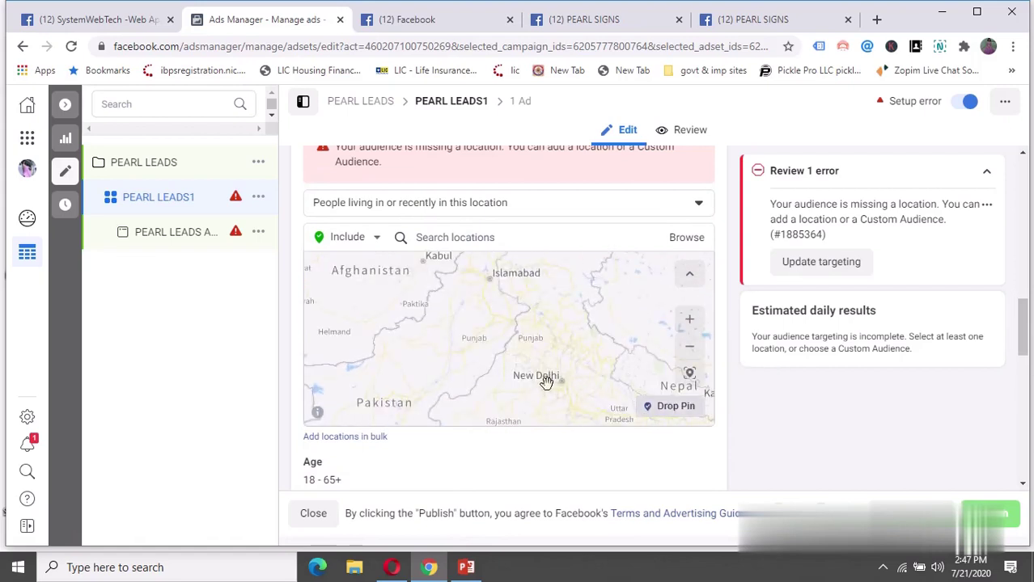
{"action": "left_click", "coordinate": [673, 408]}
{"action": "left_click", "coordinate": [561, 379]}
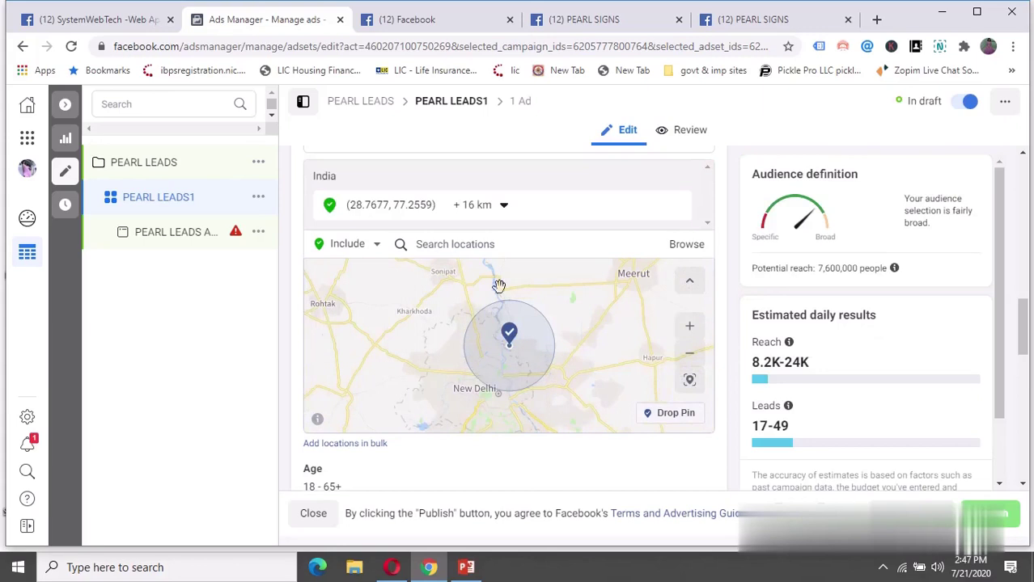
Try to set the radius around the dropped New Delhi pin to 200 km.
{"action": "left_click", "coordinate": [504, 207]}
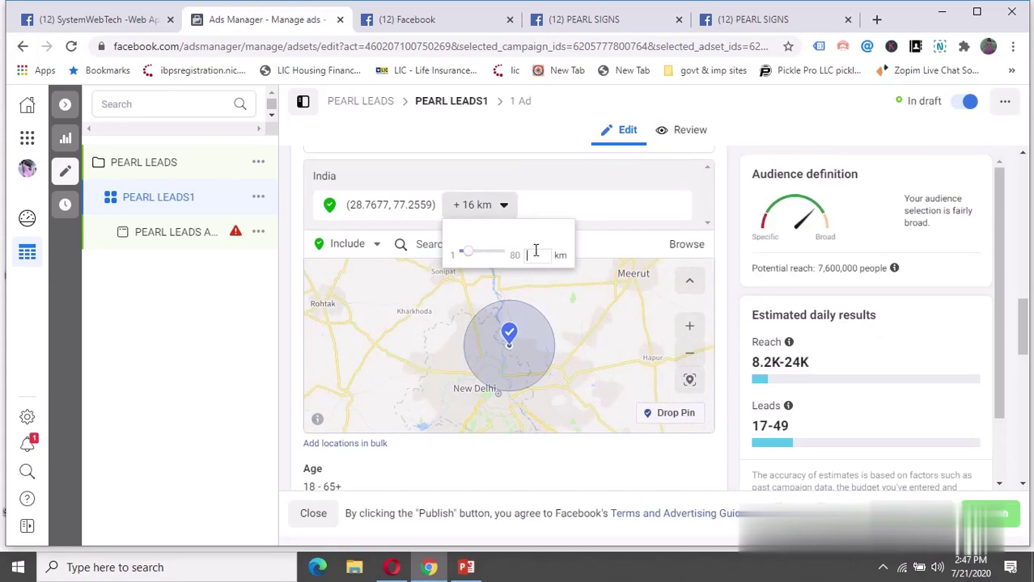
{"action": "left_click", "coordinate": [535, 253]}
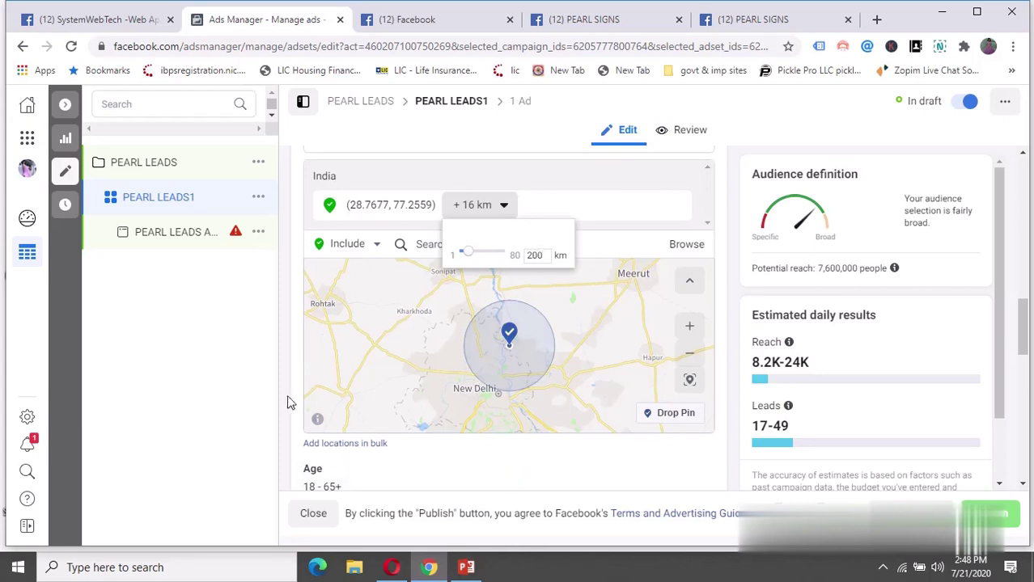
{"action": "left_click", "coordinate": [237, 411]}
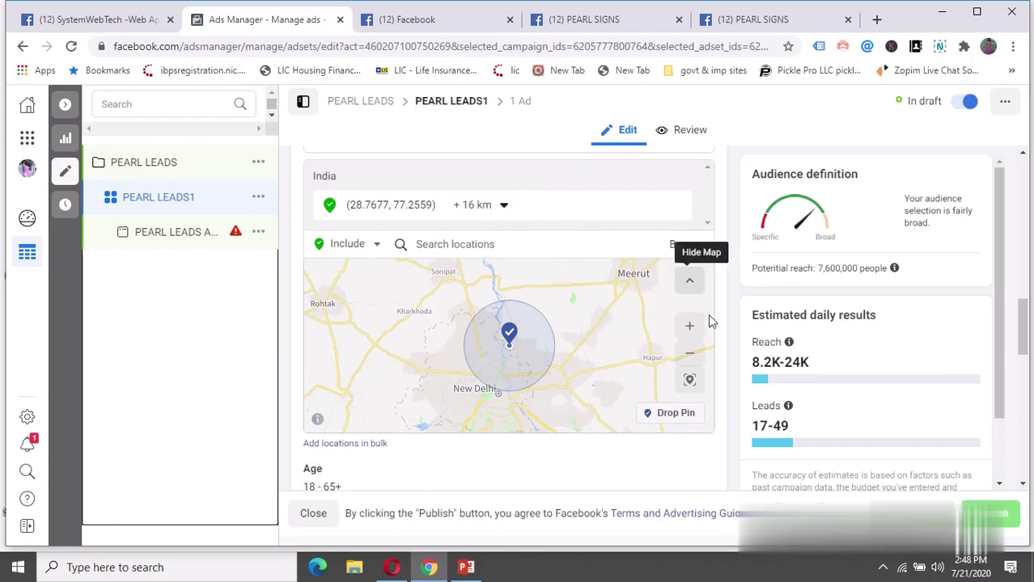
Set the audience's minimum age to 22.
{"action": "scroll", "coordinate": [658, 353], "scroll_direction": "down", "scroll_amount": 4}
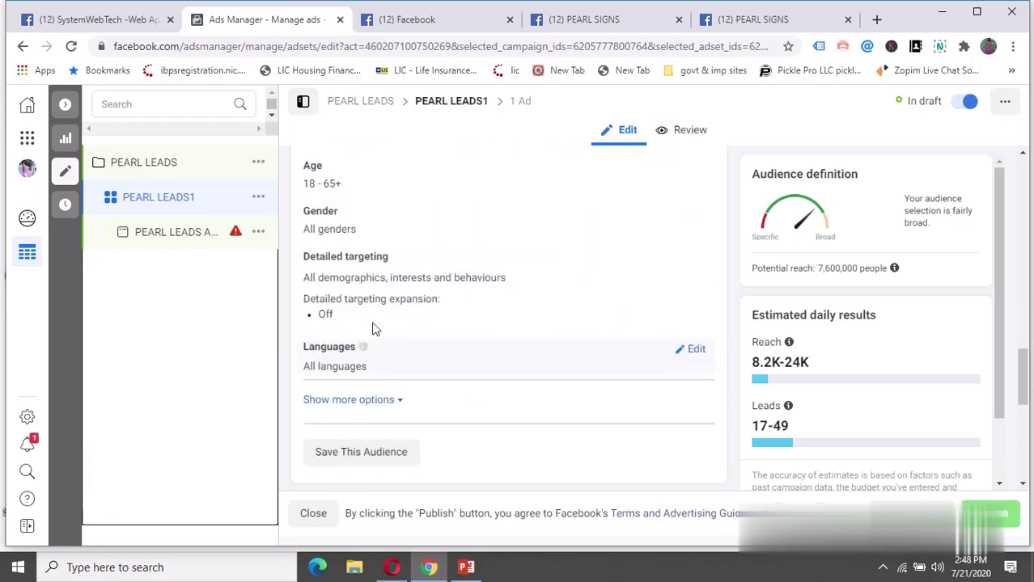
{"action": "left_click", "coordinate": [692, 166]}
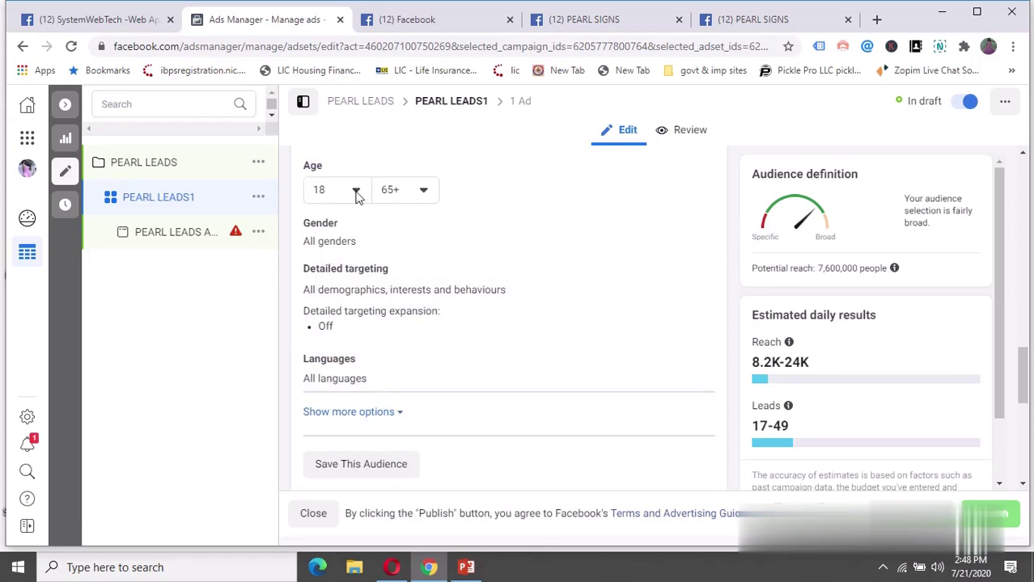
{"action": "left_click", "coordinate": [356, 193]}
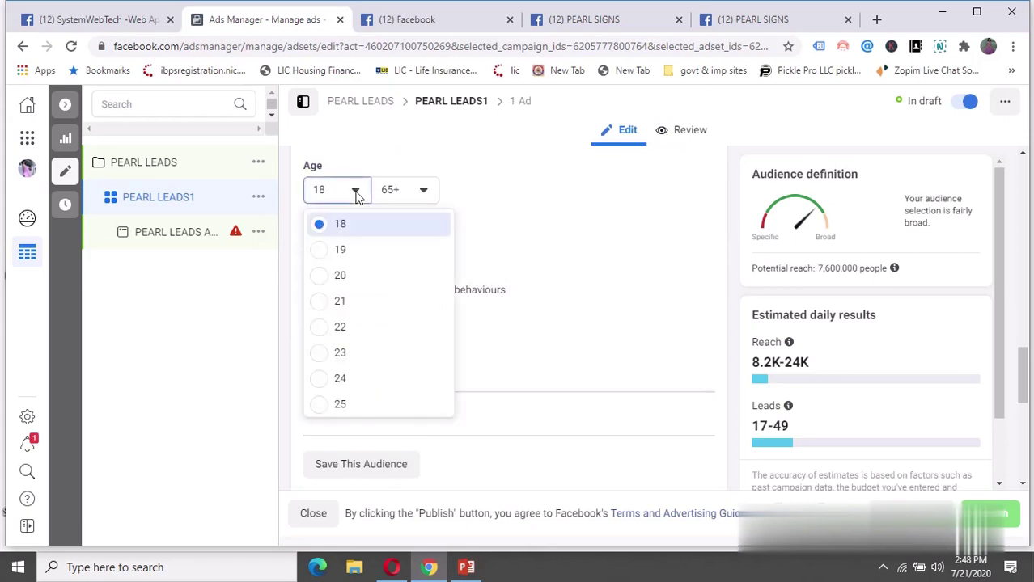
{"action": "left_click", "coordinate": [320, 334]}
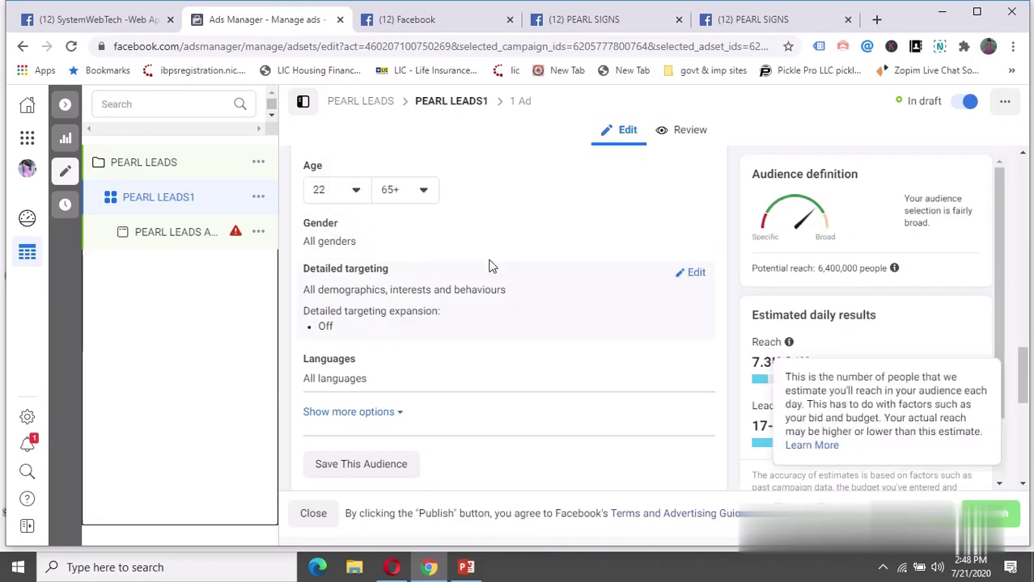
Open the audience's detailed targeting for editing and show the additional audience options down to Connections.
{"action": "left_click", "coordinate": [694, 275]}
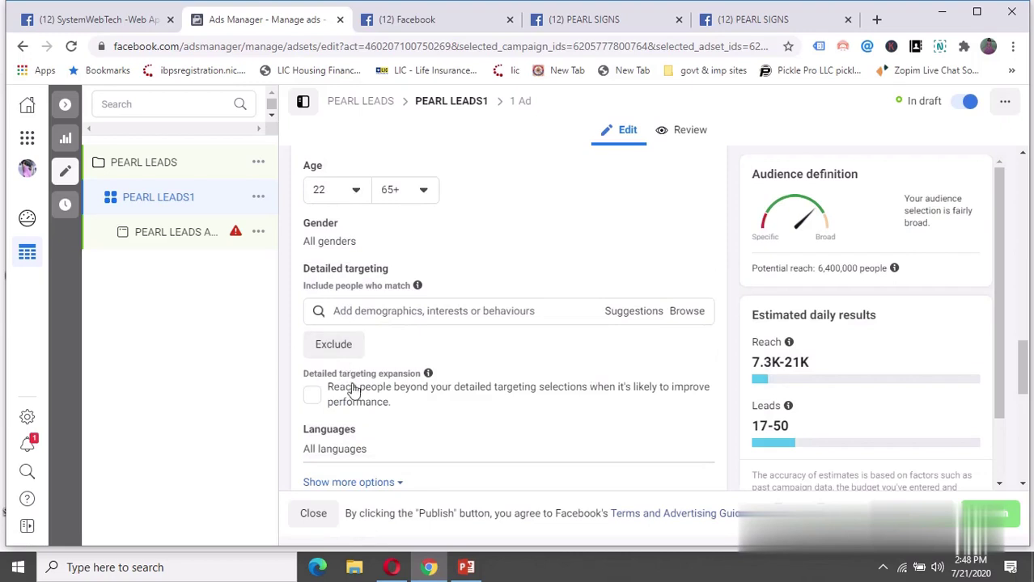
{"action": "scroll", "coordinate": [458, 435], "scroll_direction": "down", "scroll_amount": 1}
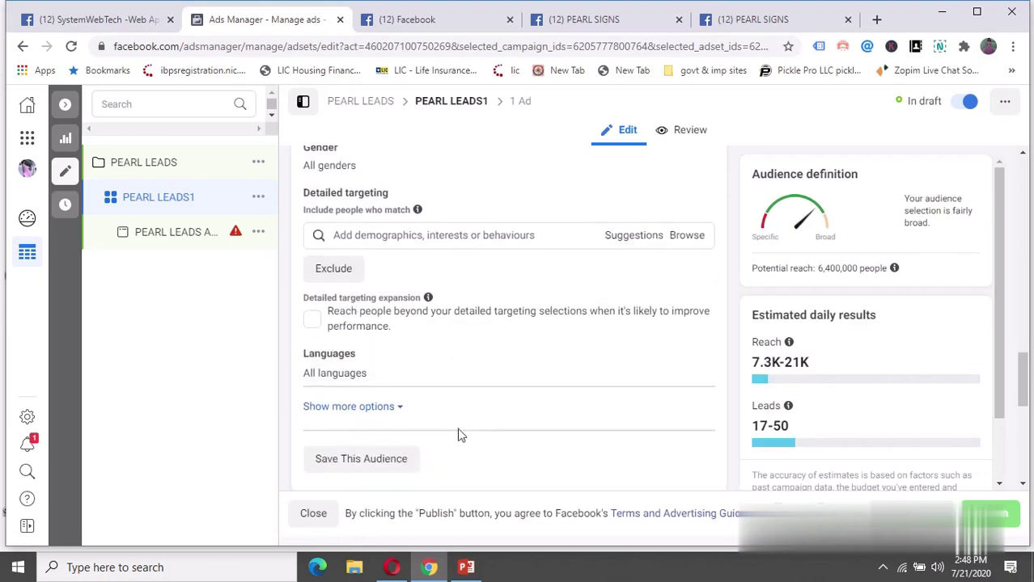
{"action": "left_click", "coordinate": [397, 407]}
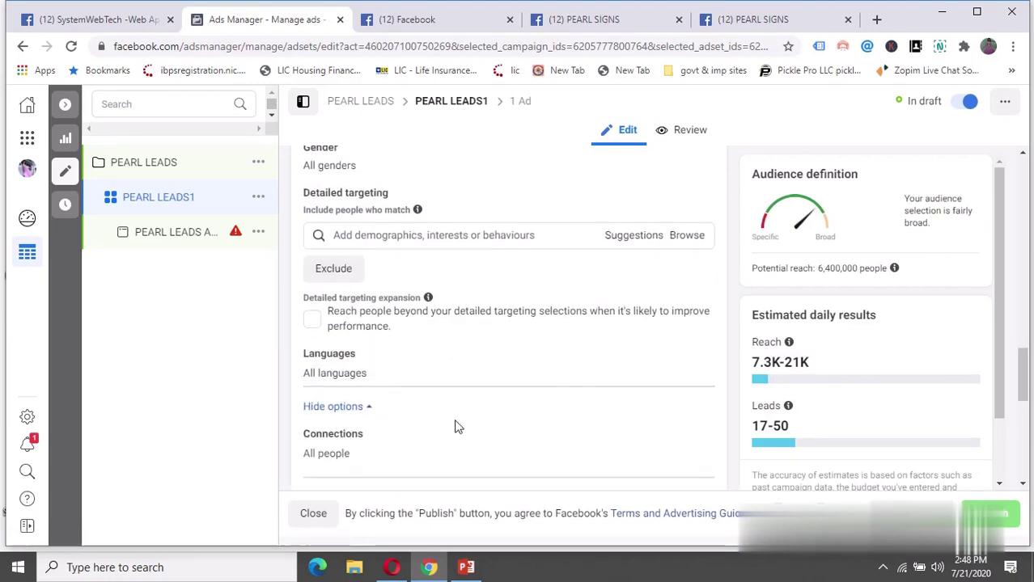
{"action": "scroll", "coordinate": [460, 426], "scroll_direction": "down", "scroll_amount": 2}
{"action": "scroll", "coordinate": [427, 406], "scroll_direction": "down", "scroll_amount": 3}
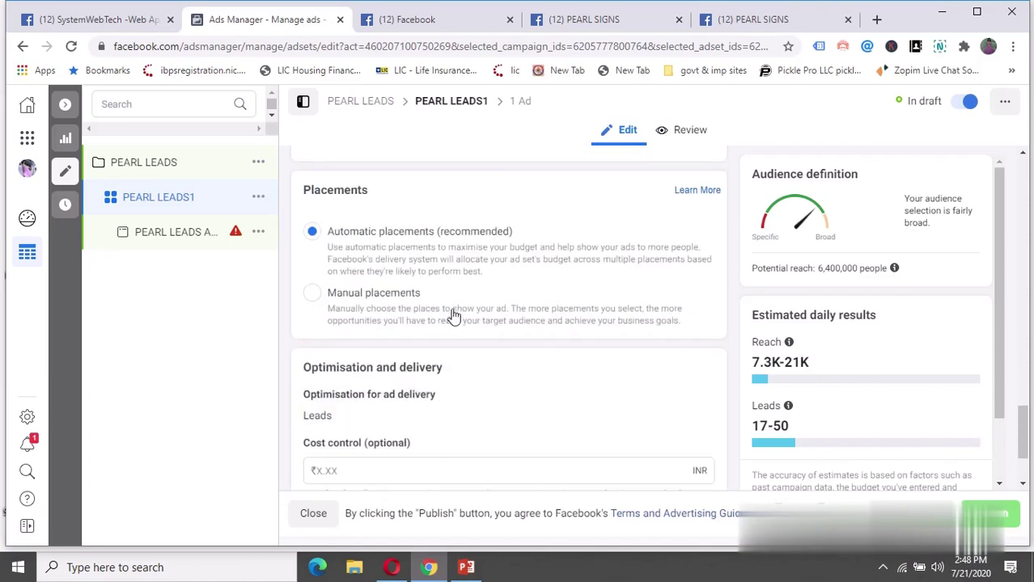
Set the audience's minimum age to 23.
{"action": "scroll", "coordinate": [453, 316], "scroll_direction": "up", "scroll_amount": 3}
{"action": "scroll", "coordinate": [529, 301], "scroll_direction": "up", "scroll_amount": 5}
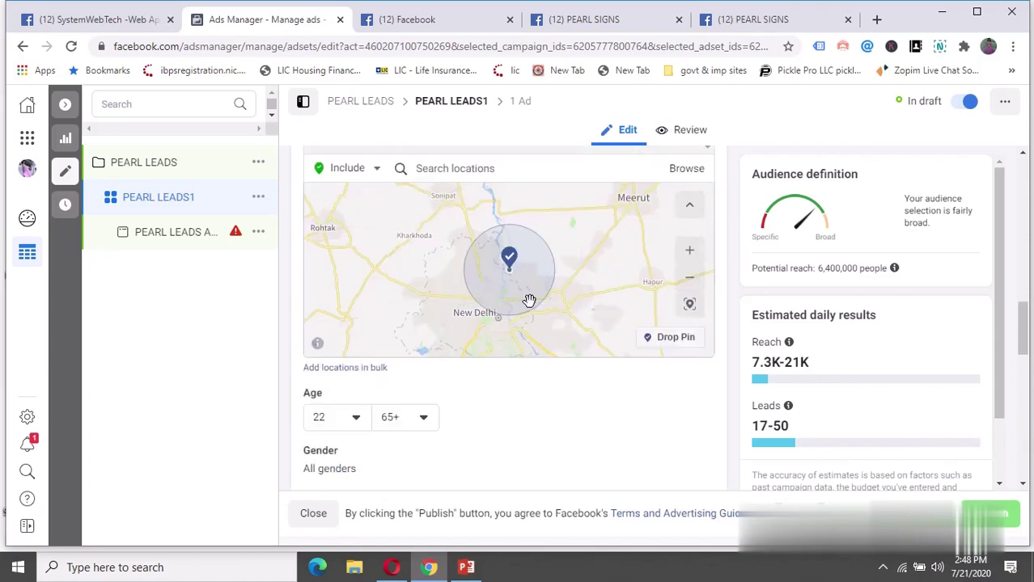
{"action": "left_click", "coordinate": [356, 419]}
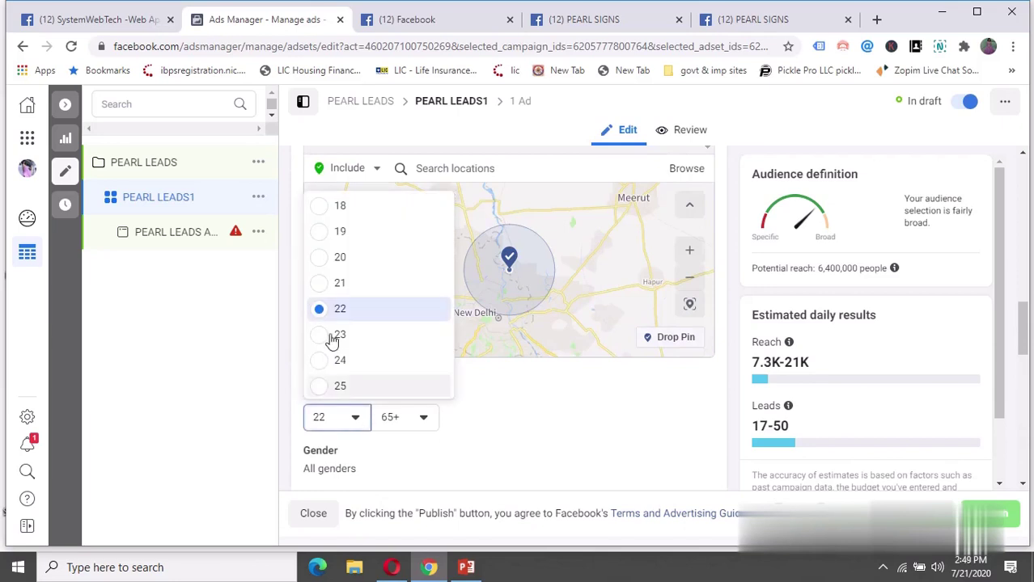
{"action": "left_click", "coordinate": [322, 335]}
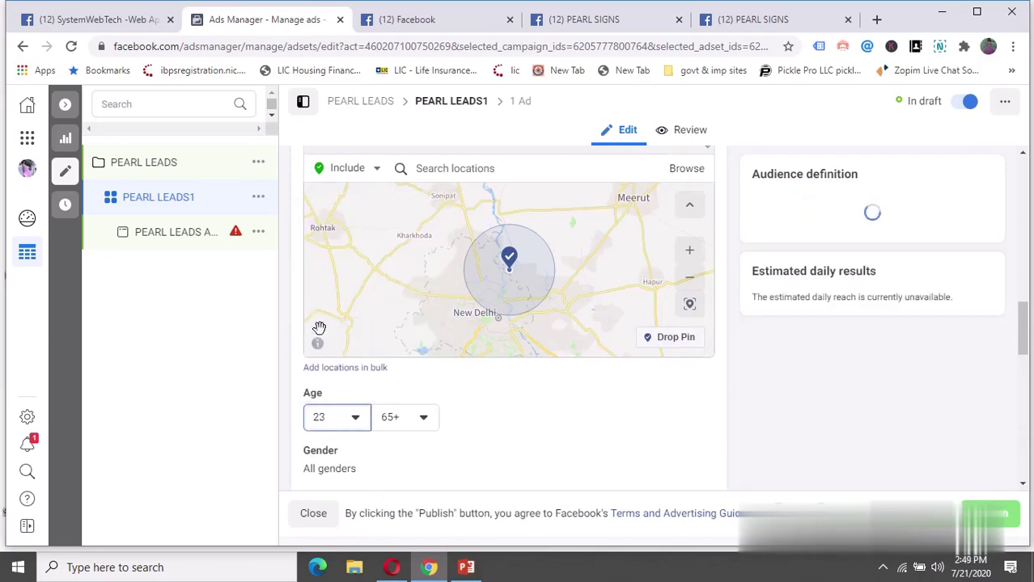
Try to save the current audience under the name PEARL LEADS1, then dismiss the save dialog.
{"action": "scroll", "coordinate": [569, 448], "scroll_direction": "down", "scroll_amount": 4}
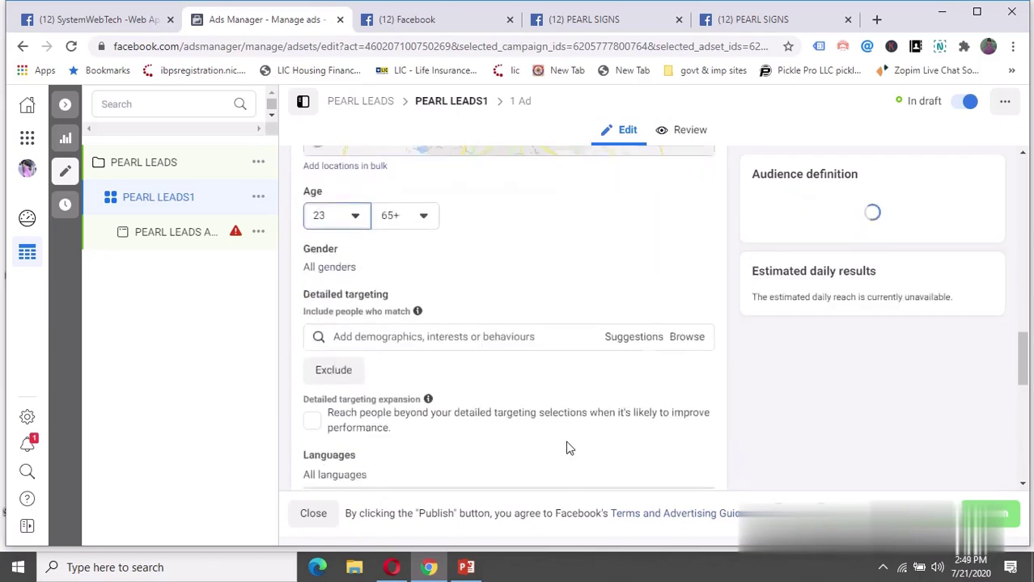
{"action": "scroll", "coordinate": [425, 363], "scroll_direction": "down", "scroll_amount": 2}
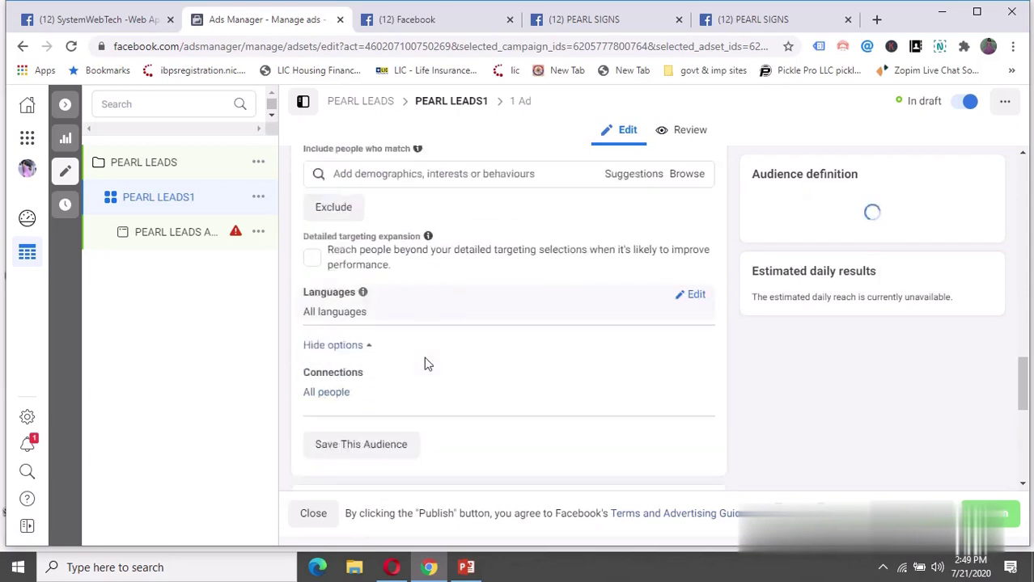
{"action": "left_click", "coordinate": [369, 356]}
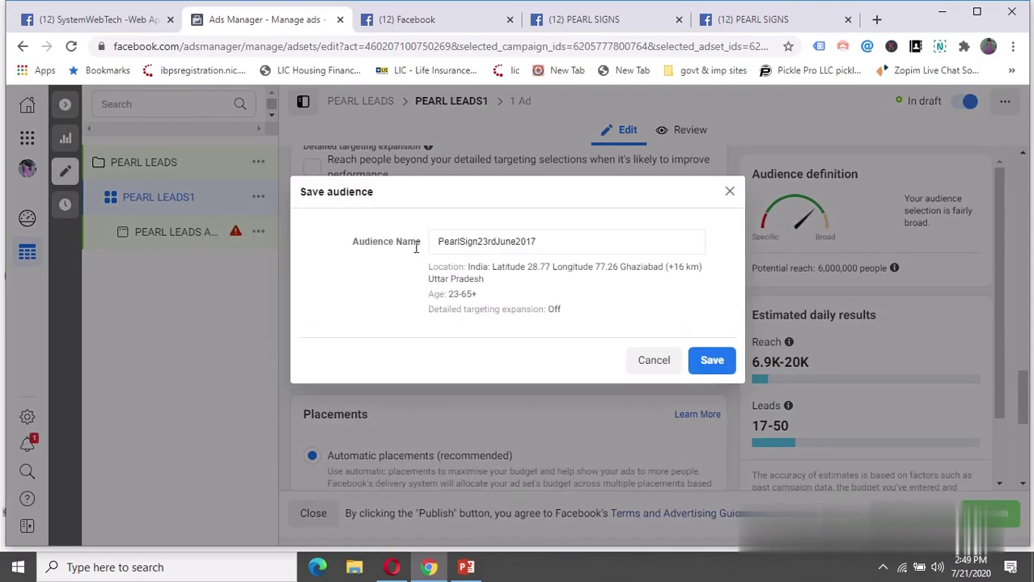
{"action": "double_click", "coordinate": [542, 240]}
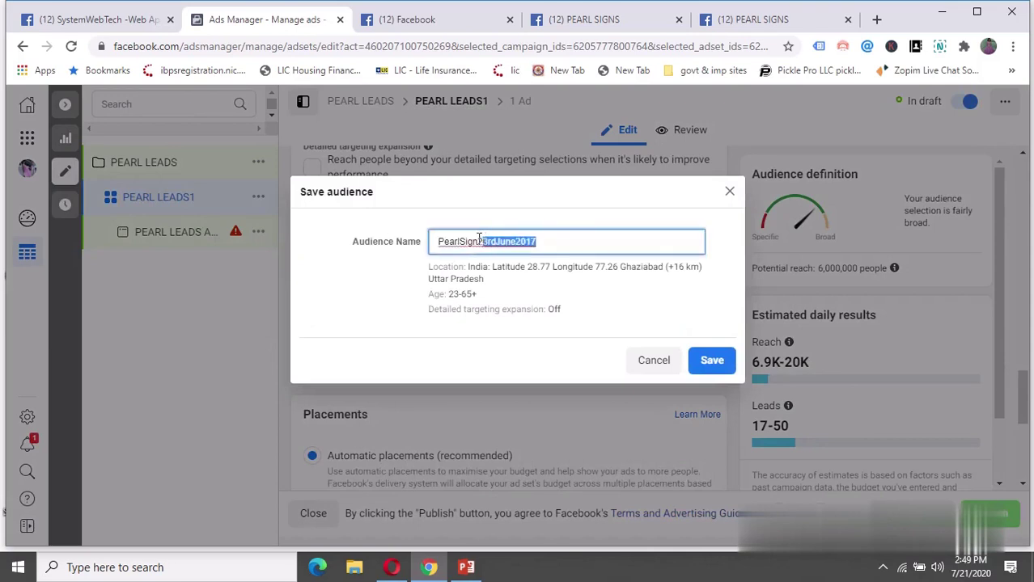
{"action": "key", "text": "BackSpace"}
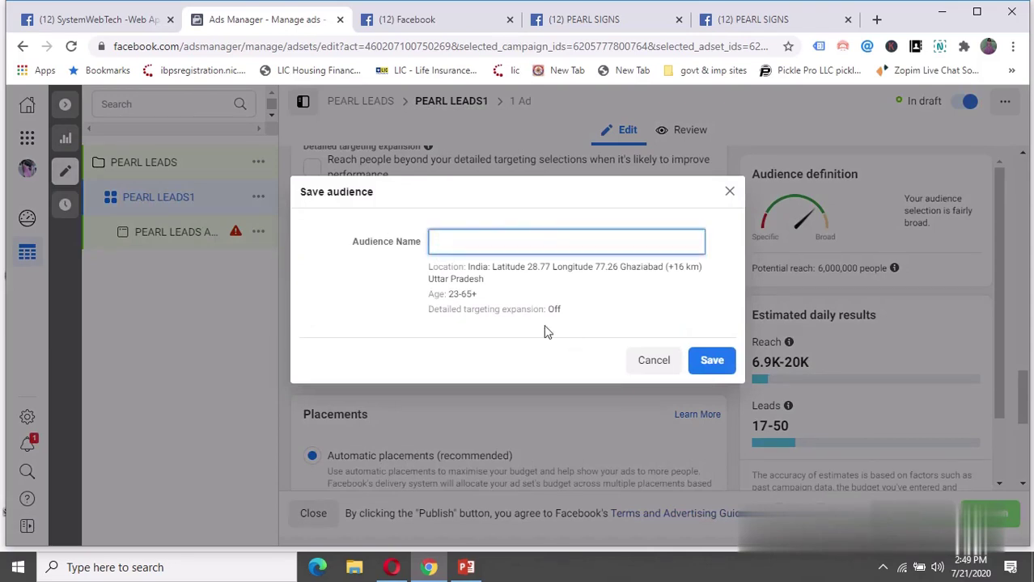
{"action": "type", "text": "PEARL LEADS1"}
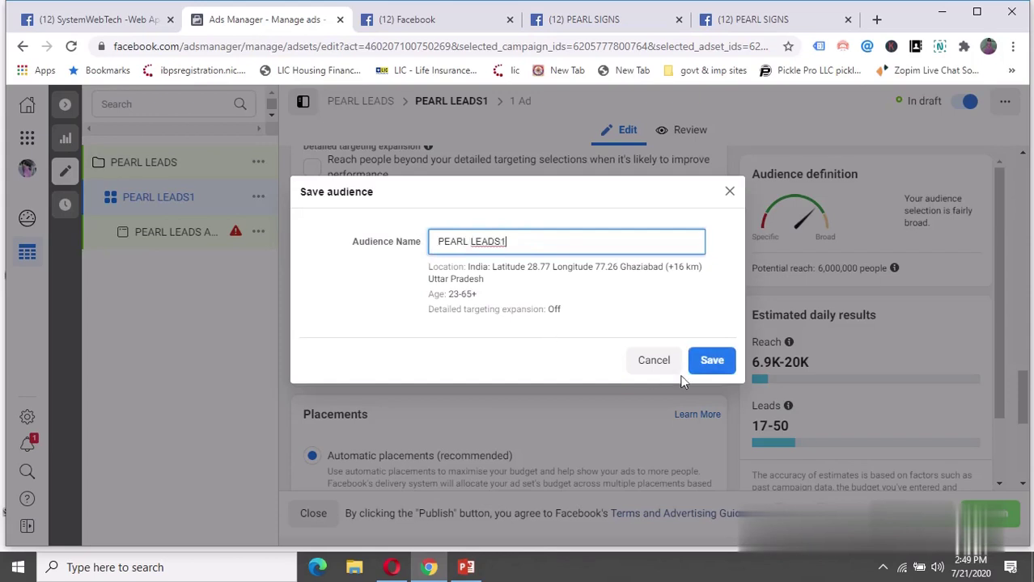
{"action": "left_click", "coordinate": [712, 360]}
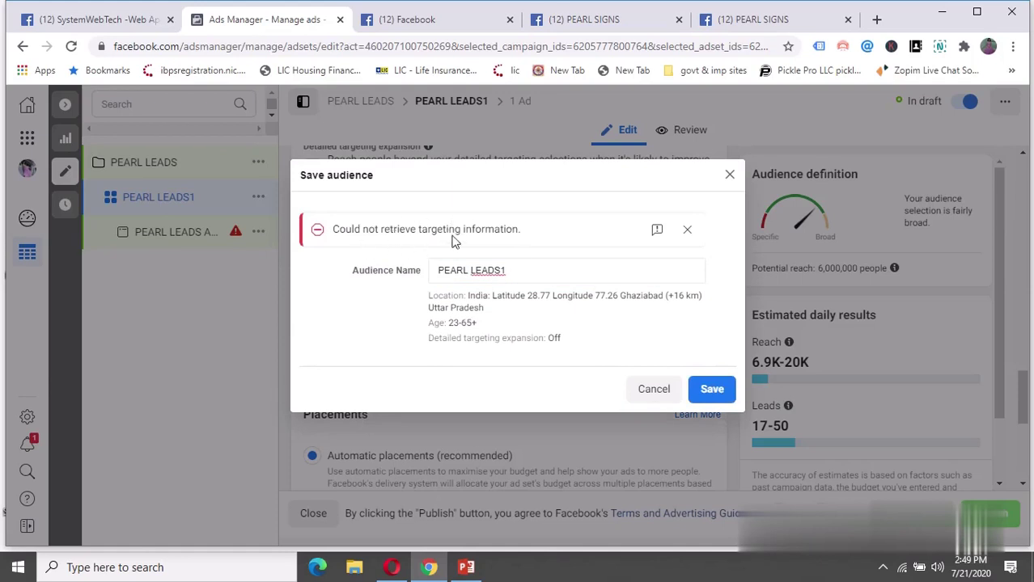
{"action": "left_click", "coordinate": [730, 174]}
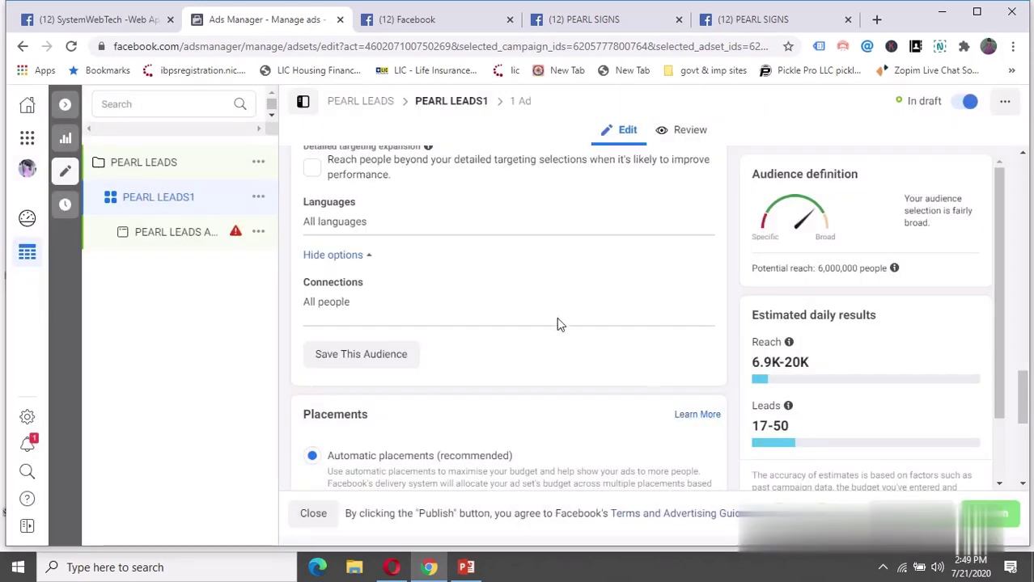
Review the ad set's Facebook Page, budget, schedule, location and audience settings.
{"action": "scroll", "coordinate": [558, 320], "scroll_direction": "up", "scroll_amount": 4}
{"action": "scroll", "coordinate": [560, 322], "scroll_direction": "up", "scroll_amount": 4}
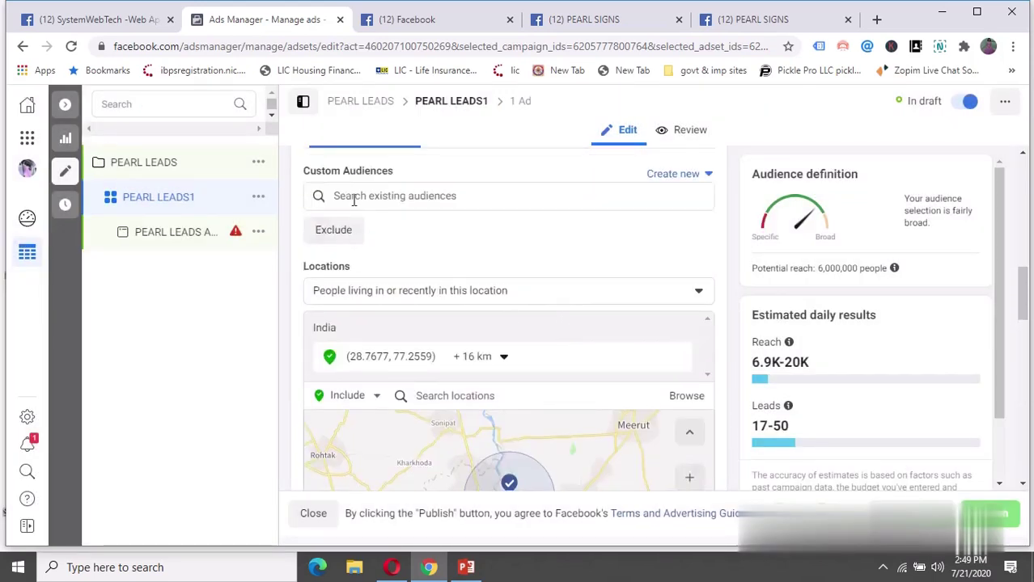
{"action": "scroll", "coordinate": [563, 248], "scroll_direction": "up", "scroll_amount": 5}
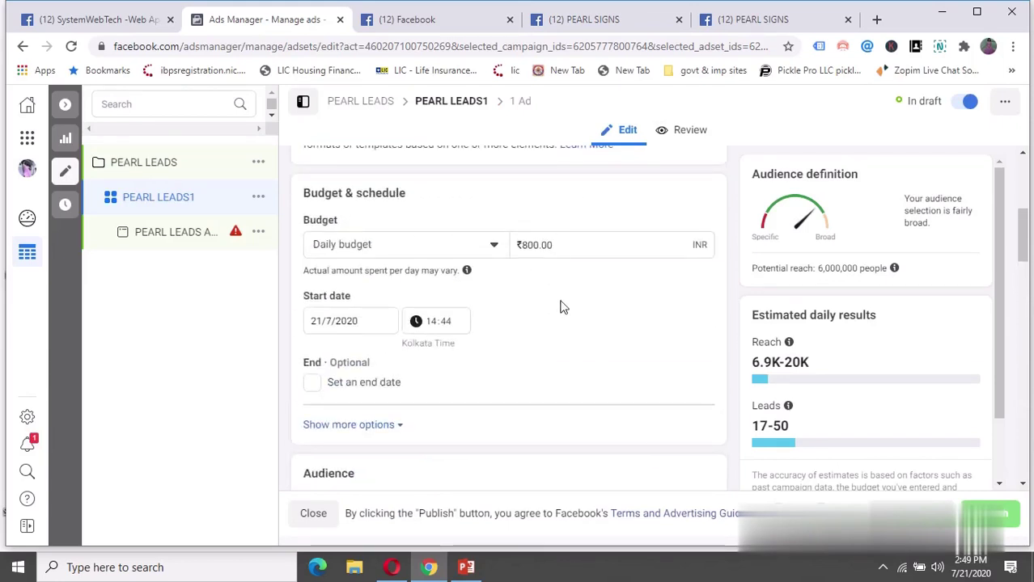
{"action": "scroll", "coordinate": [563, 308], "scroll_direction": "up", "scroll_amount": 5}
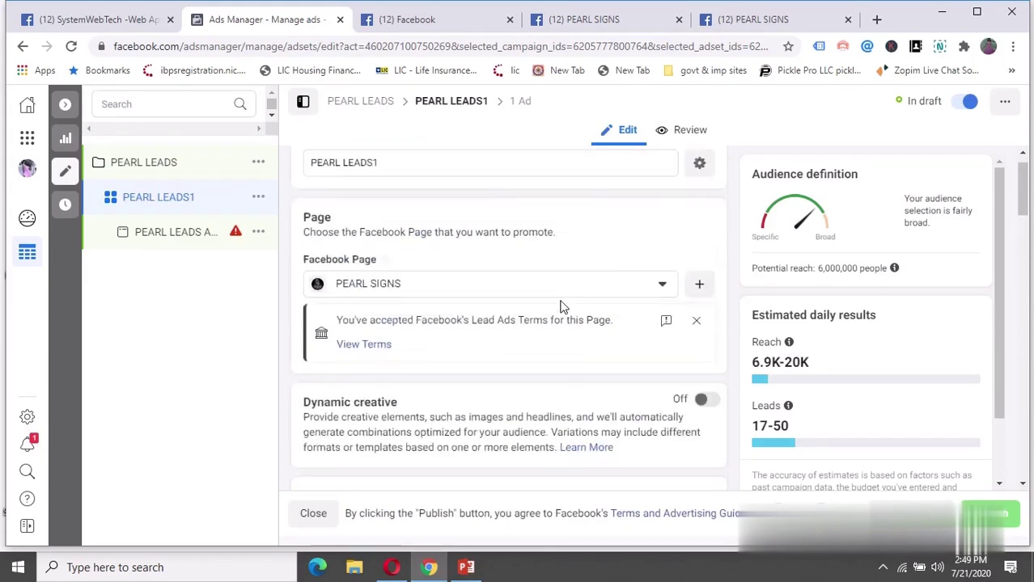
{"action": "scroll", "coordinate": [561, 305], "scroll_direction": "down", "scroll_amount": 10}
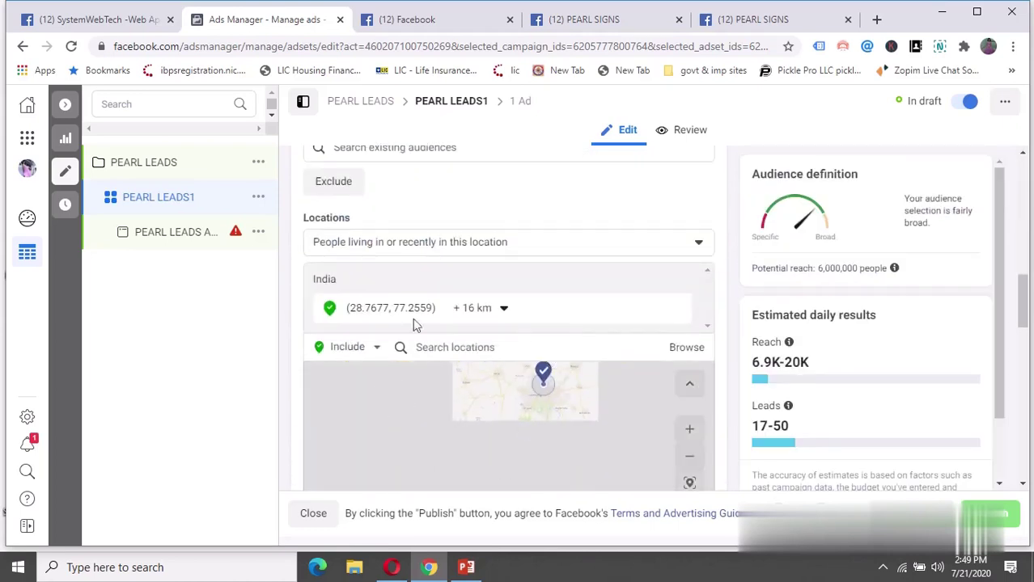
{"action": "scroll", "coordinate": [641, 324], "scroll_direction": "down", "scroll_amount": 3}
{"action": "scroll", "coordinate": [480, 412], "scroll_direction": "down", "scroll_amount": 4}
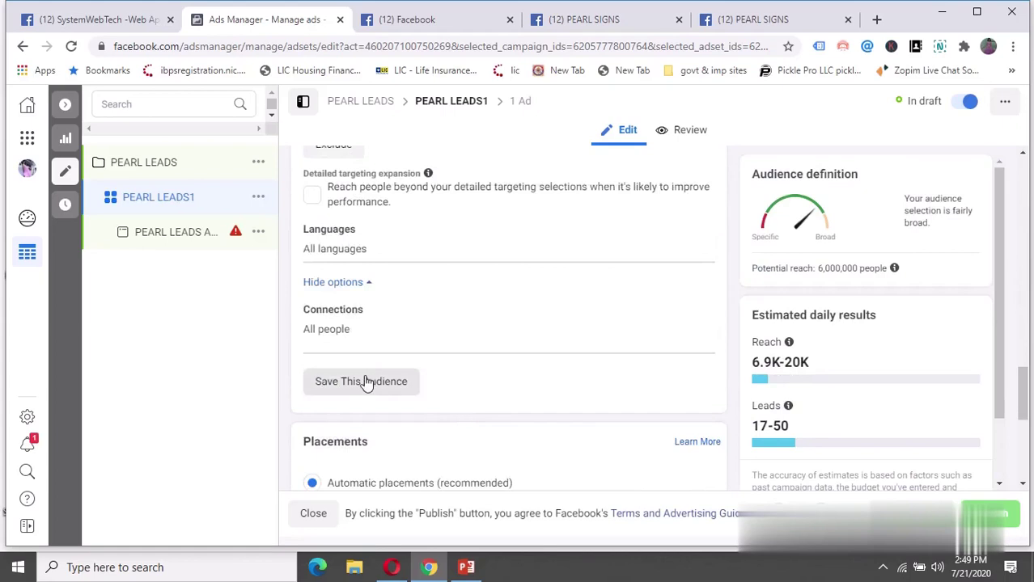
Show the additional optimisation and delivery options, including when you are charged and the delivery type.
{"action": "scroll", "coordinate": [525, 361], "scroll_direction": "down", "scroll_amount": 5}
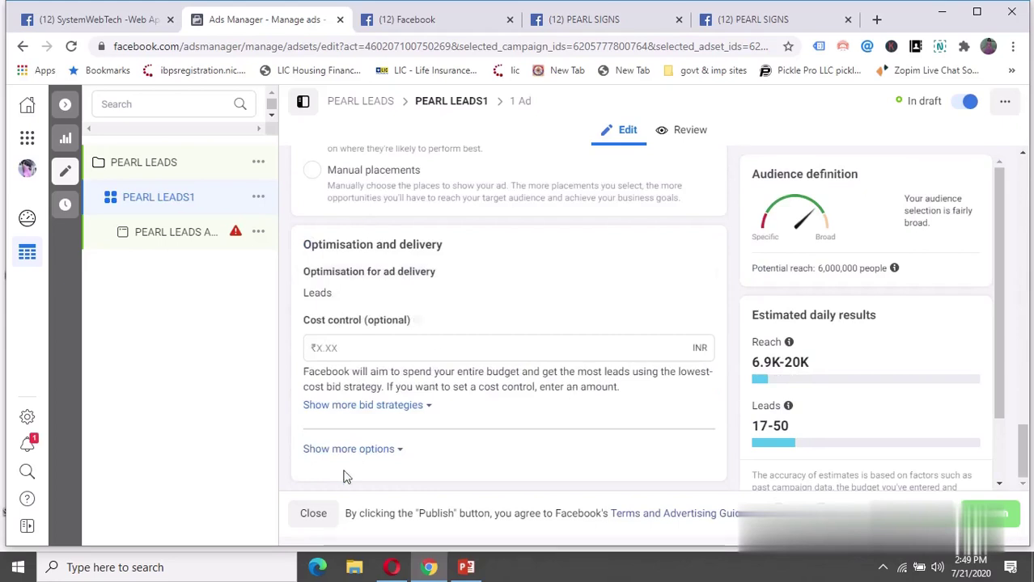
{"action": "left_click", "coordinate": [396, 449]}
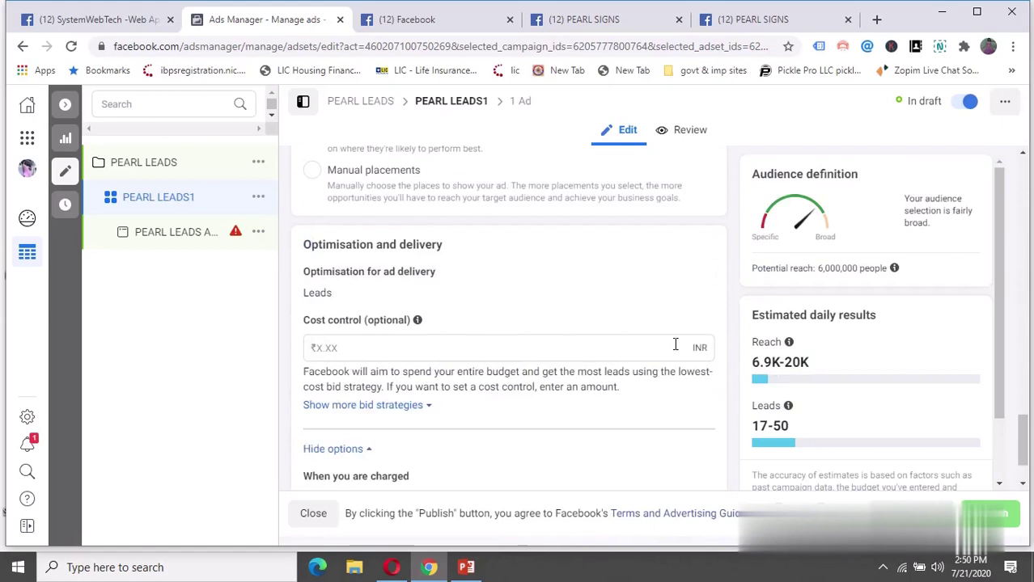
{"action": "scroll", "coordinate": [676, 344], "scroll_direction": "down", "scroll_amount": 1}
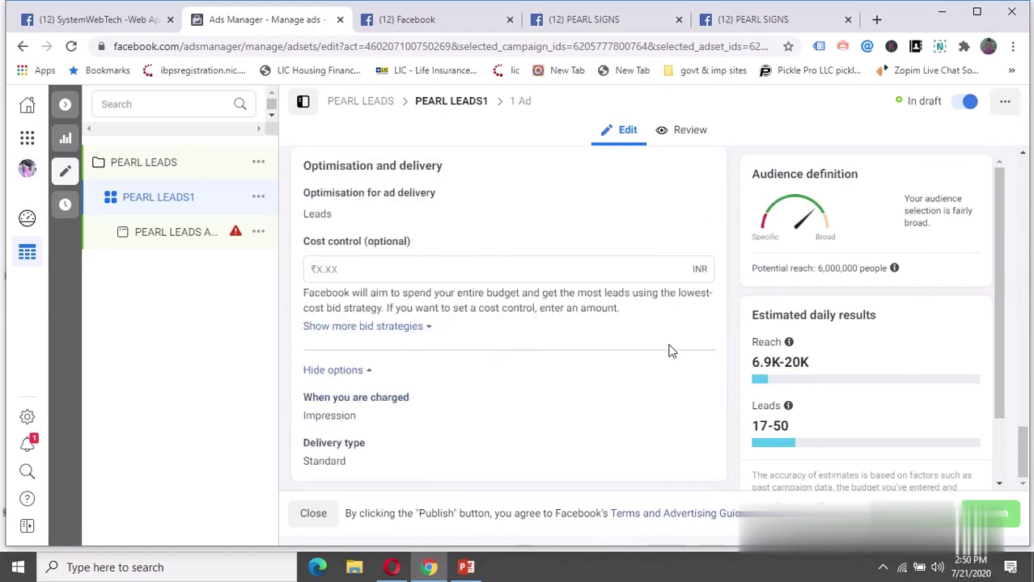
Examine the whole ad set again, from budget and schedule through audience and placements to optimisation and delivery.
{"action": "scroll", "coordinate": [656, 356], "scroll_direction": "up", "scroll_amount": 1}
{"action": "scroll", "coordinate": [656, 356], "scroll_direction": "up", "scroll_amount": 8}
{"action": "scroll", "coordinate": [652, 348], "scroll_direction": "up", "scroll_amount": 3}
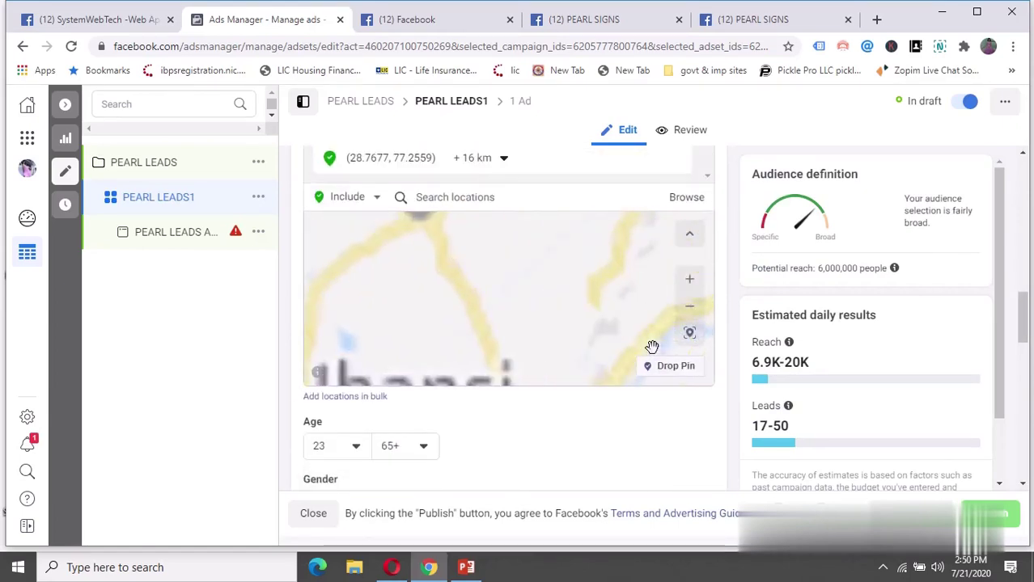
{"action": "scroll", "coordinate": [654, 345], "scroll_direction": "down", "scroll_amount": 3}
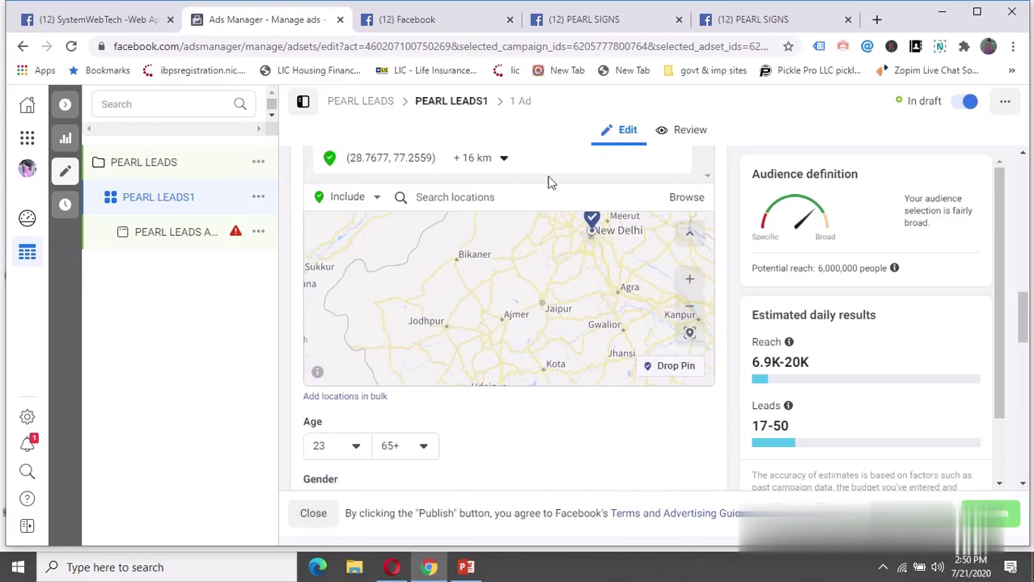
{"action": "scroll", "coordinate": [547, 182], "scroll_direction": "up", "scroll_amount": 5}
{"action": "scroll", "coordinate": [450, 273], "scroll_direction": "down", "scroll_amount": 4}
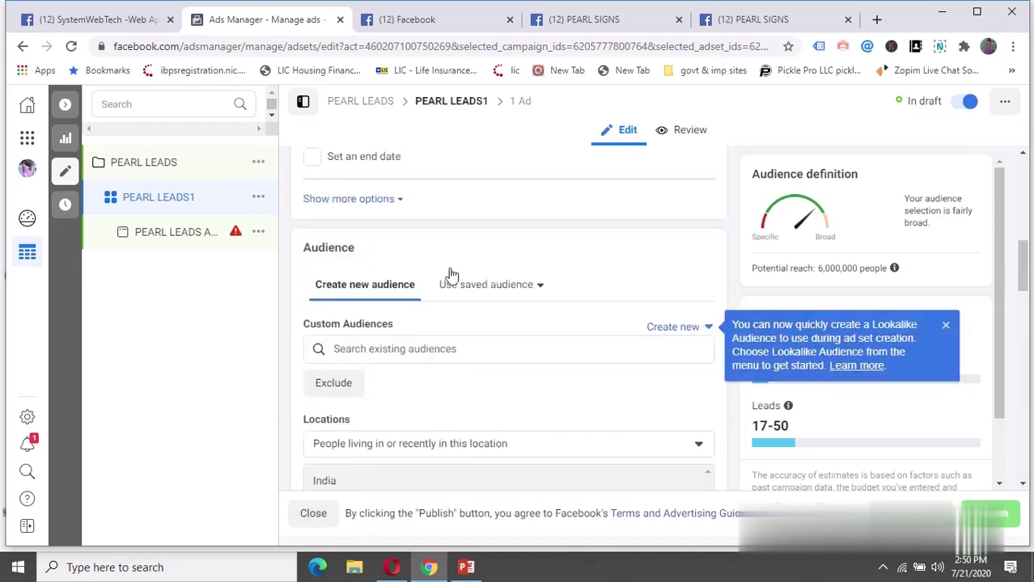
{"action": "scroll", "coordinate": [442, 289], "scroll_direction": "down", "scroll_amount": 4}
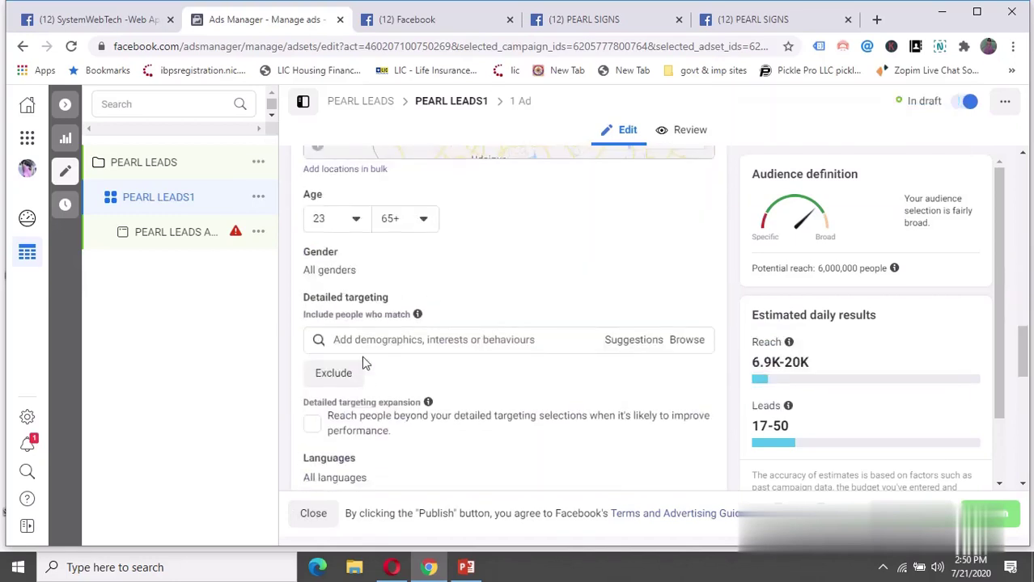
{"action": "scroll", "coordinate": [422, 421], "scroll_direction": "down", "scroll_amount": 5}
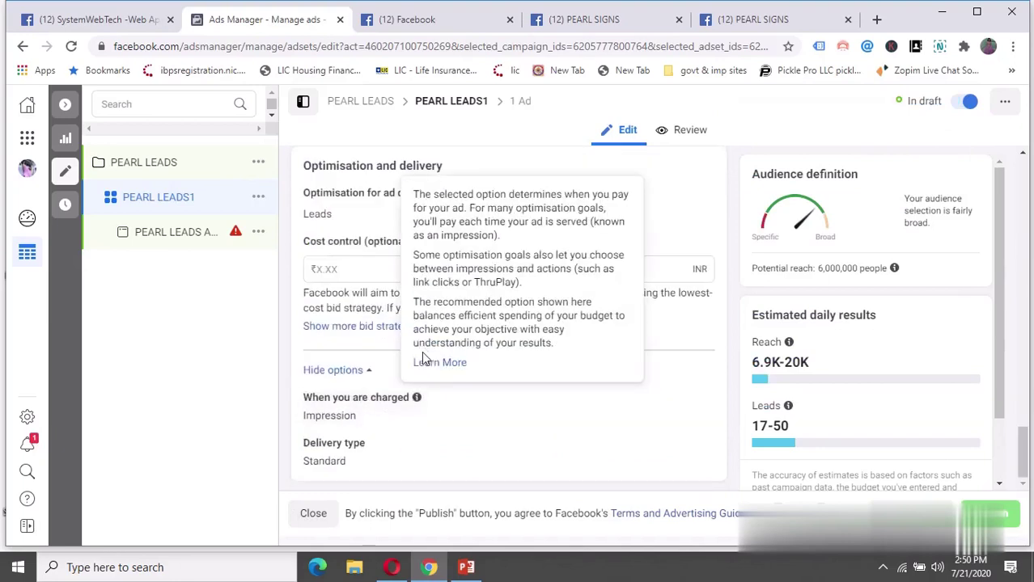
{"action": "scroll", "coordinate": [280, 349], "scroll_direction": "up", "scroll_amount": 5}
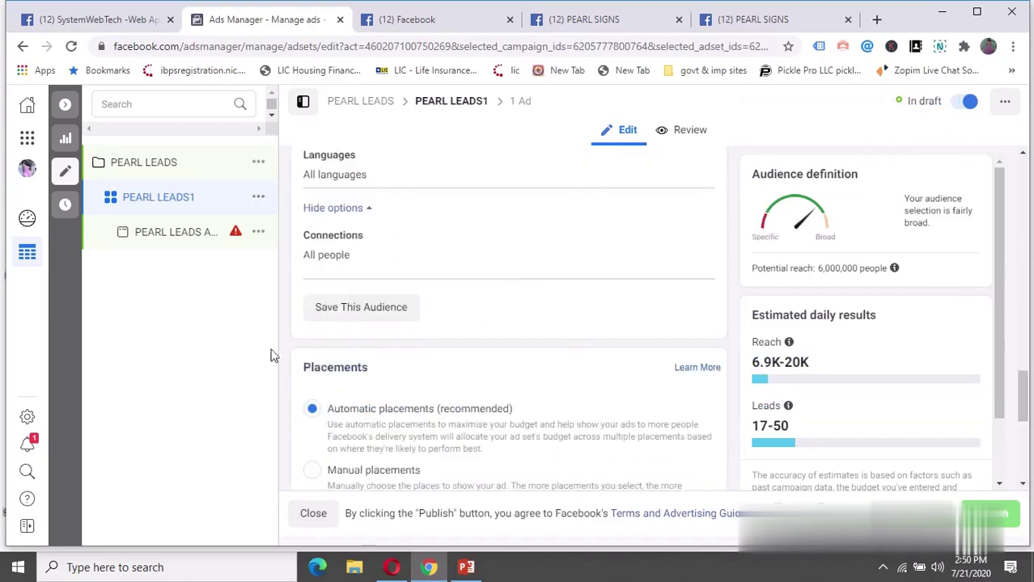
{"action": "scroll", "coordinate": [543, 254], "scroll_direction": "up", "scroll_amount": 4}
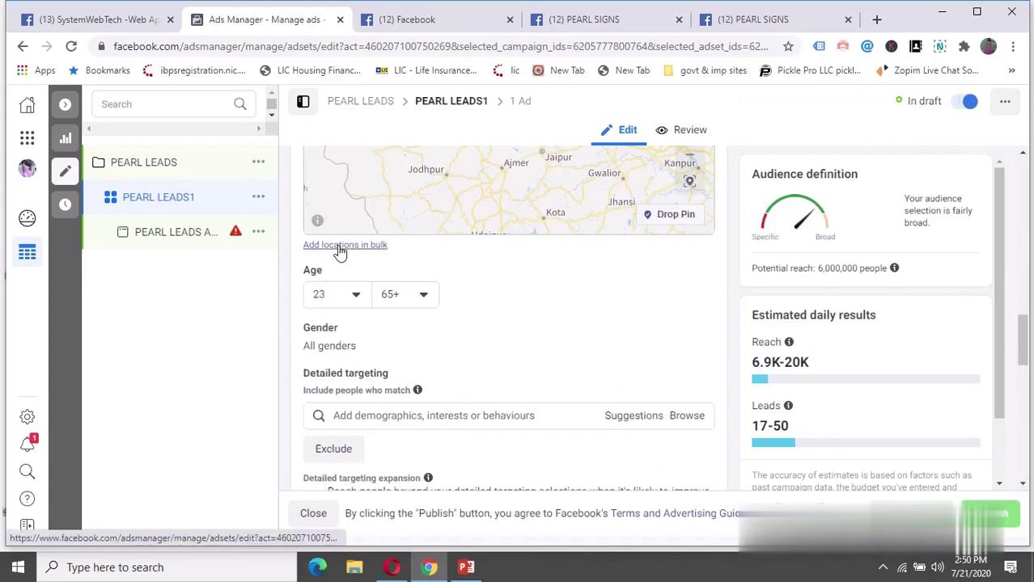
{"action": "scroll", "coordinate": [693, 362], "scroll_direction": "up", "scroll_amount": 4}
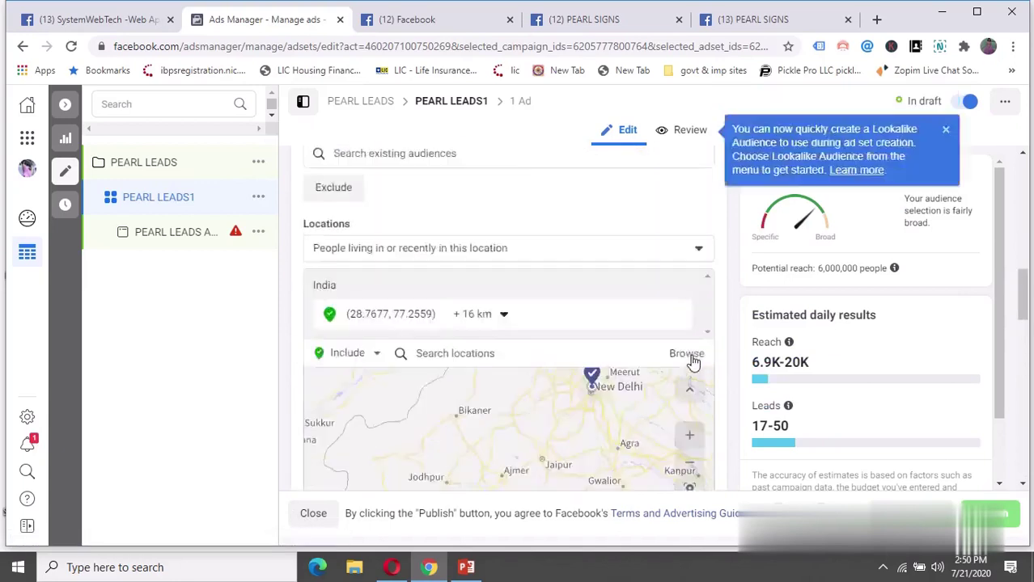
{"action": "scroll", "coordinate": [692, 360], "scroll_direction": "up", "scroll_amount": 1}
{"action": "scroll", "coordinate": [492, 278], "scroll_direction": "up", "scroll_amount": 4}
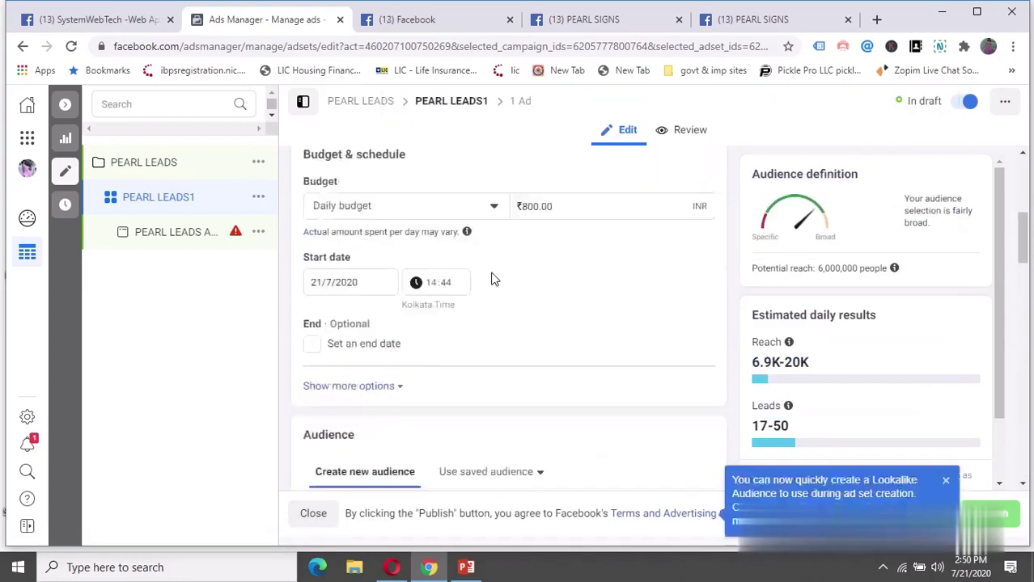
{"action": "scroll", "coordinate": [494, 279], "scroll_direction": "up", "scroll_amount": 1}
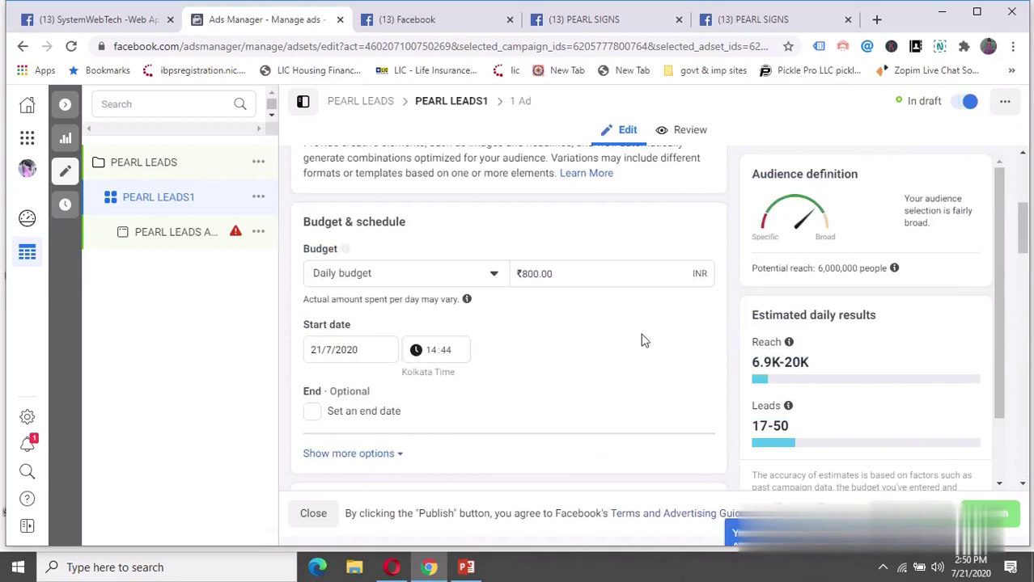
{"action": "scroll", "coordinate": [642, 336], "scroll_direction": "up", "scroll_amount": 4}
{"action": "scroll", "coordinate": [642, 330], "scroll_direction": "down", "scroll_amount": 10}
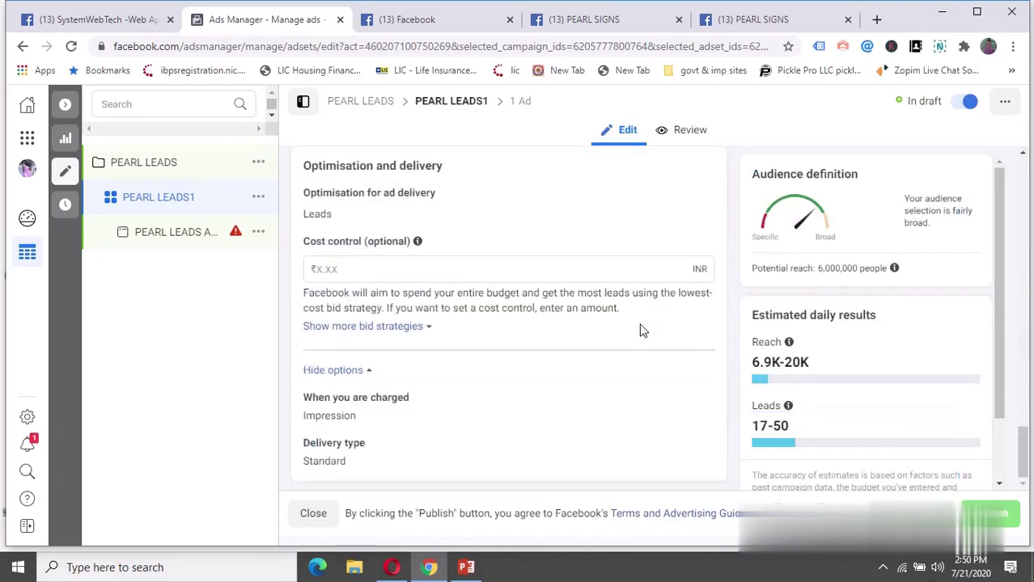
{"action": "scroll", "coordinate": [642, 330], "scroll_direction": "up", "scroll_amount": 10}
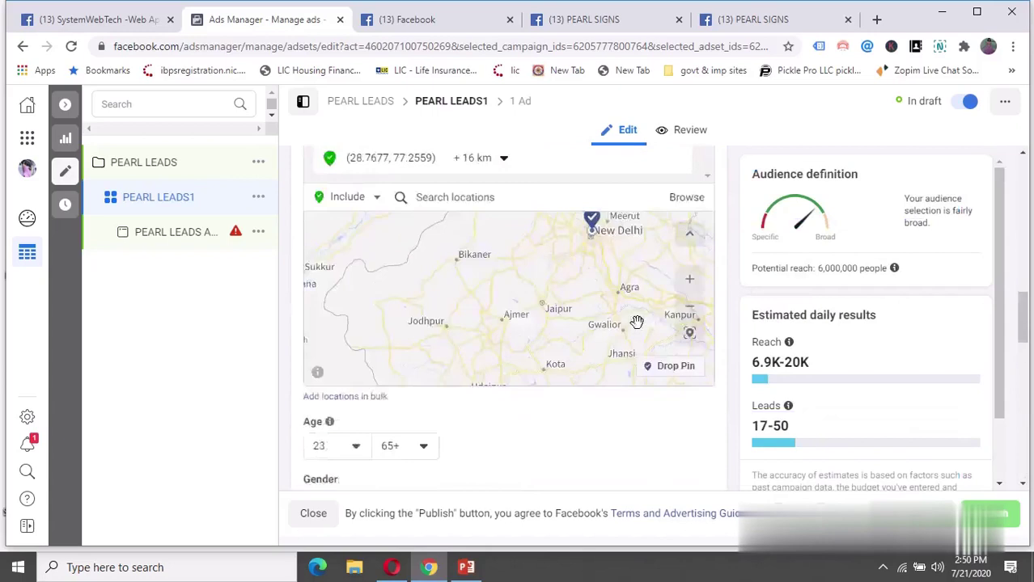
Open the PEARL LEADS AIM ad and look through its identity and creative setup fields.
{"action": "scroll", "coordinate": [642, 330], "scroll_direction": "up", "scroll_amount": 5}
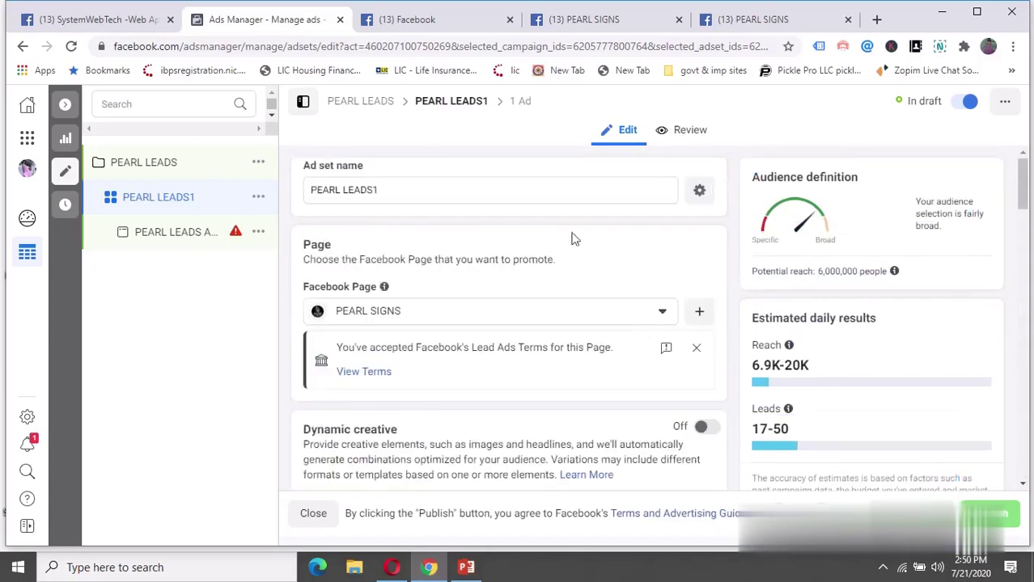
{"action": "left_click", "coordinate": [524, 102]}
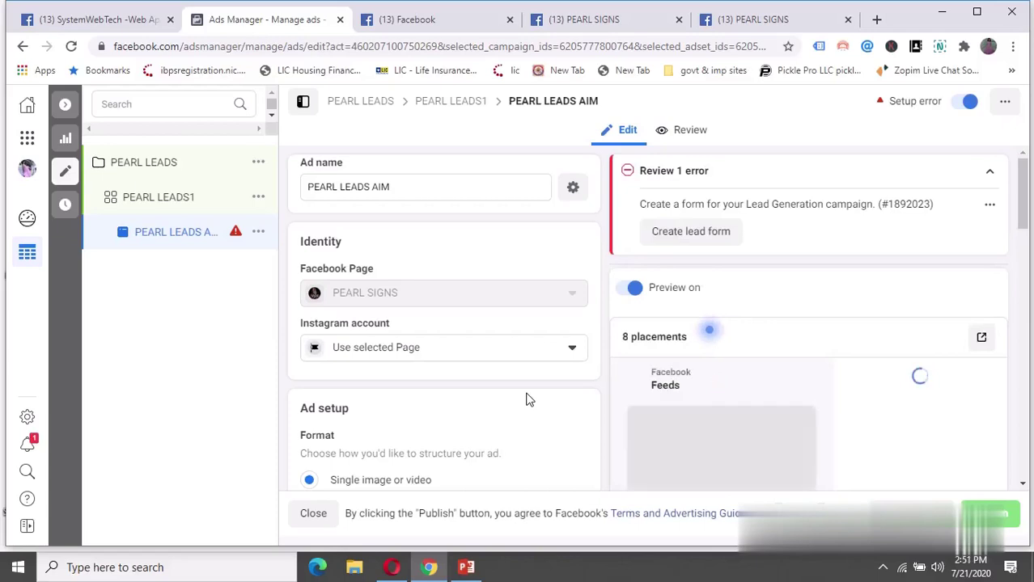
{"action": "scroll", "coordinate": [540, 370], "scroll_direction": "down", "scroll_amount": 10}
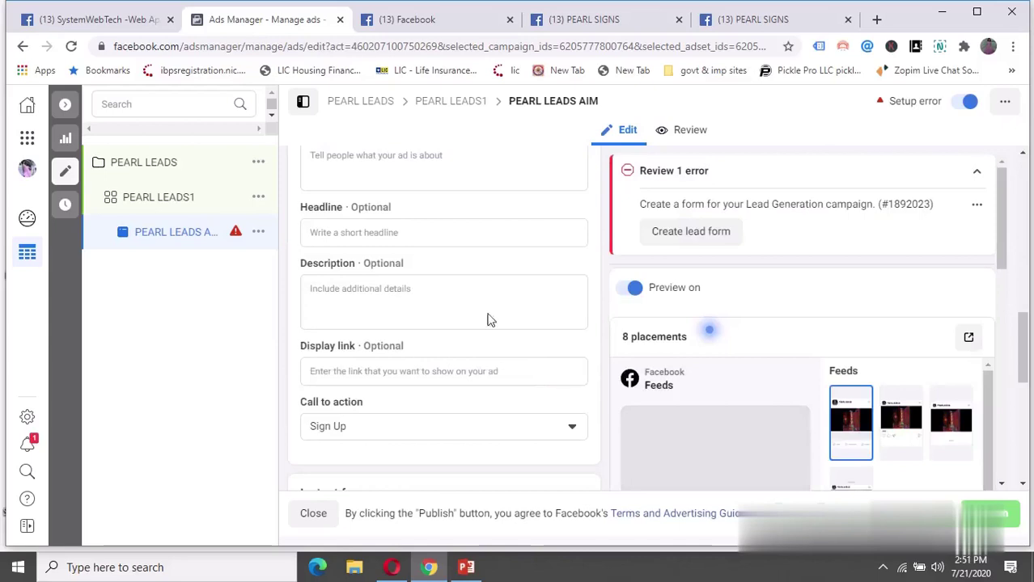
Replace the ad's image with LED_SIGN_BOARD.jpg from the account images.
{"action": "scroll", "coordinate": [503, 277], "scroll_direction": "up", "scroll_amount": 3}
{"action": "scroll", "coordinate": [503, 277], "scroll_direction": "up", "scroll_amount": 1}
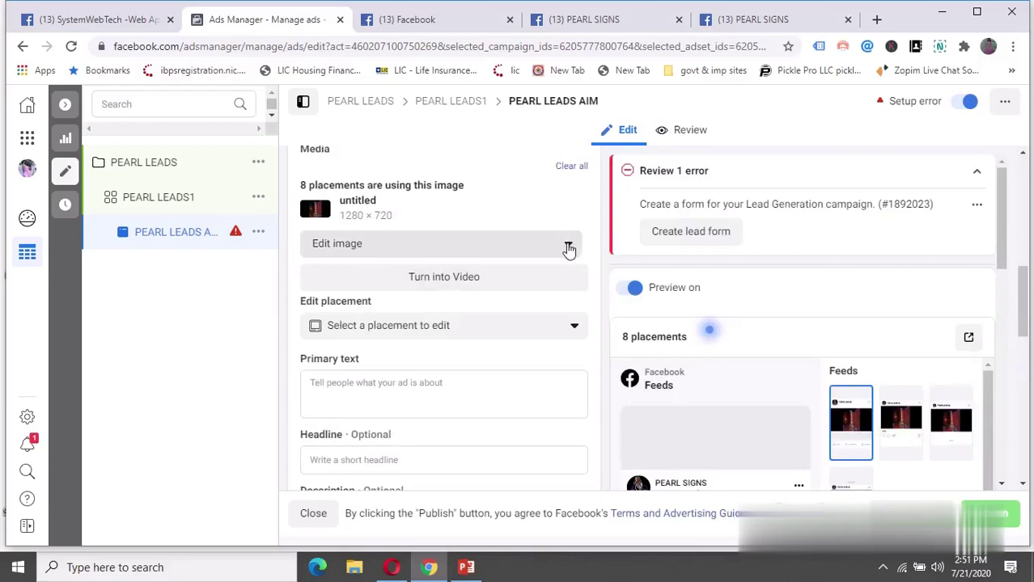
{"action": "left_click", "coordinate": [569, 247]}
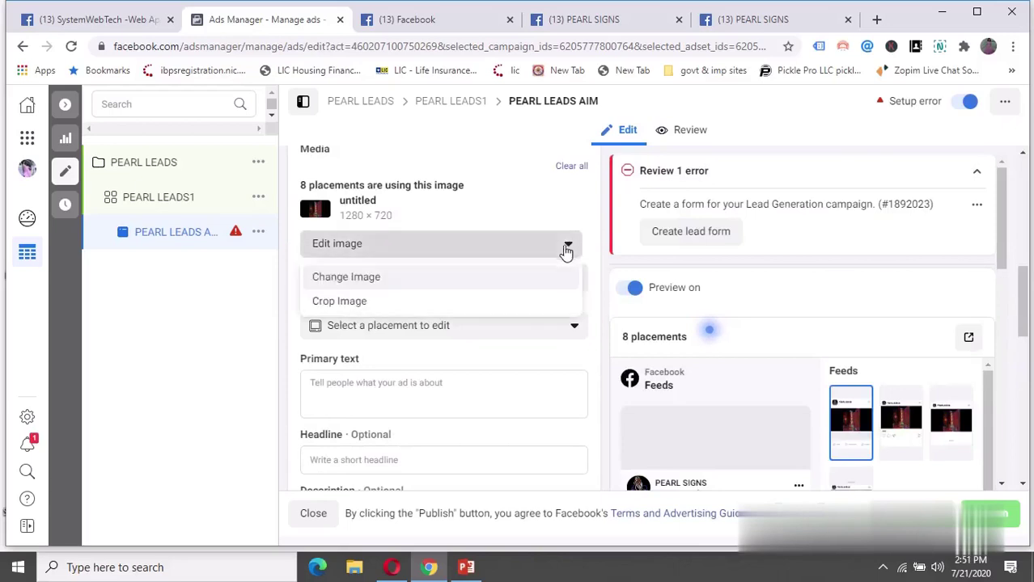
{"action": "left_click", "coordinate": [422, 382]}
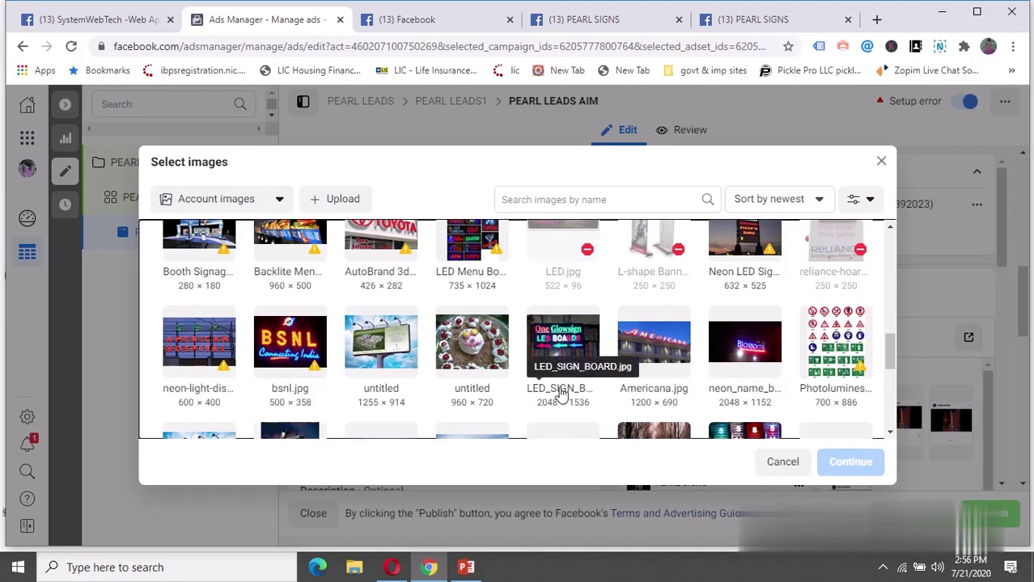
{"action": "left_click", "coordinate": [565, 344]}
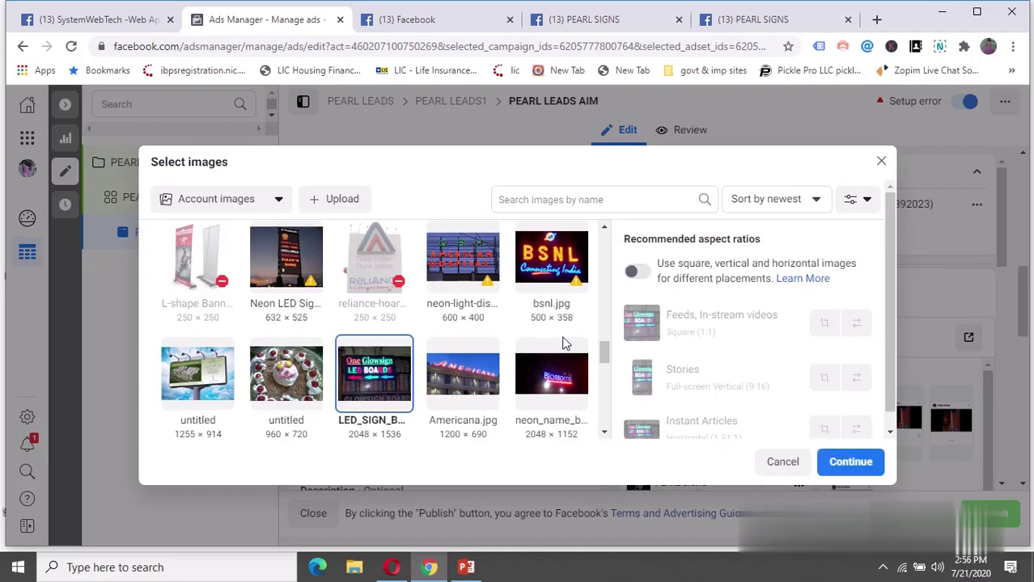
{"action": "left_click", "coordinate": [850, 462]}
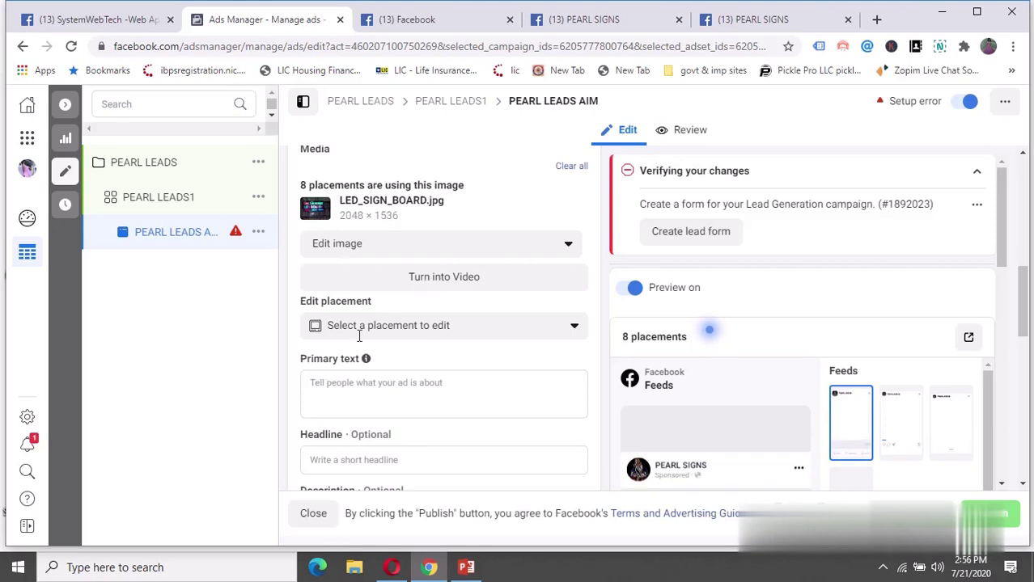
Copy "Signs Board Maker Since 1960" from cell A3 of the Excel workbook Book1 into the ad's headline in Ads Manager.
{"action": "left_click", "coordinate": [329, 393]}
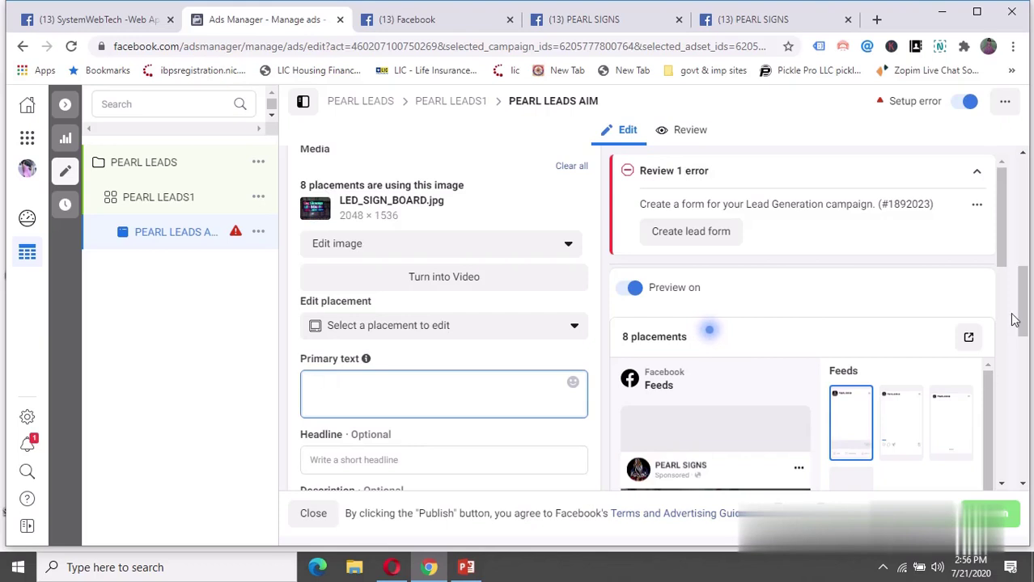
{"action": "left_click_drag", "start_coordinate": [1005, 228], "coordinate": [997, 370]}
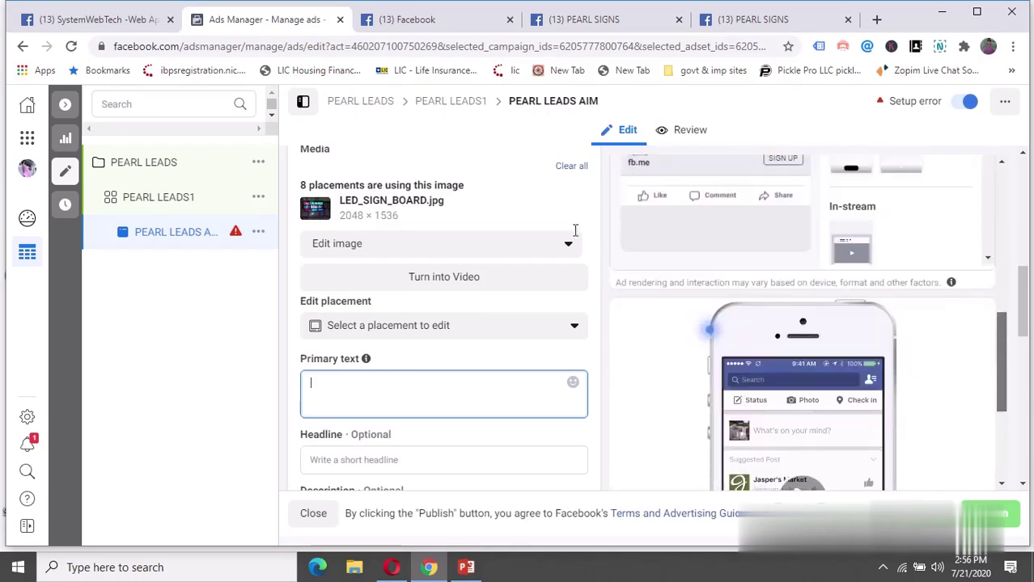
{"action": "scroll", "coordinate": [486, 324], "scroll_direction": "down", "scroll_amount": 1}
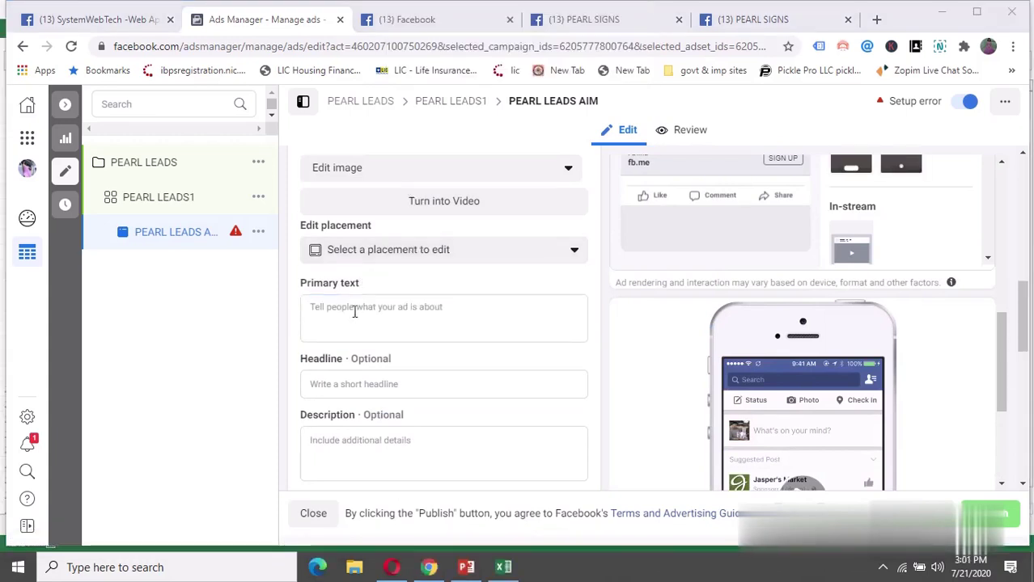
{"action": "left_click", "coordinate": [323, 388]}
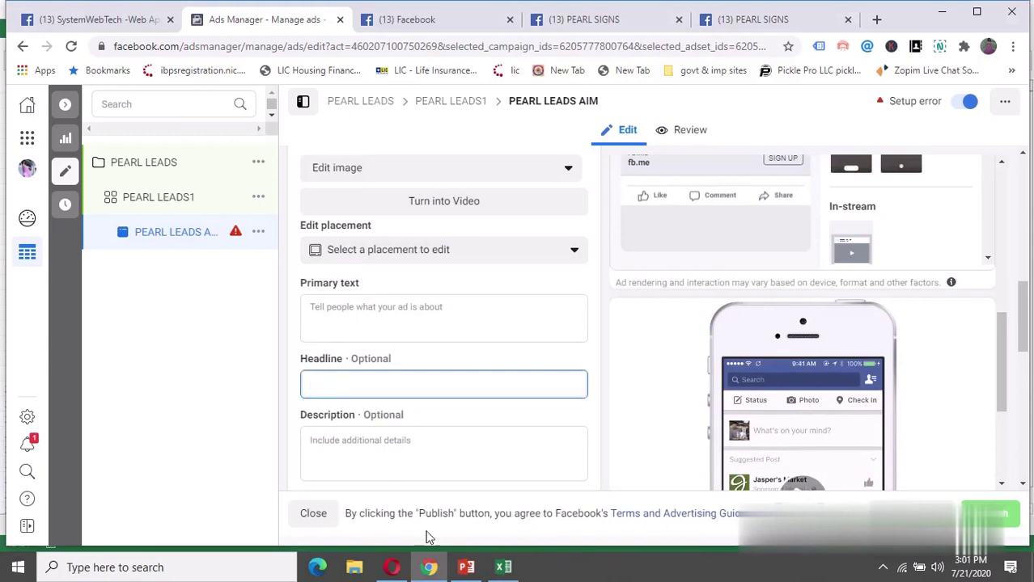
{"action": "mouse_move", "coordinate": [505, 569]}
{"action": "left_click", "coordinate": [490, 534]}
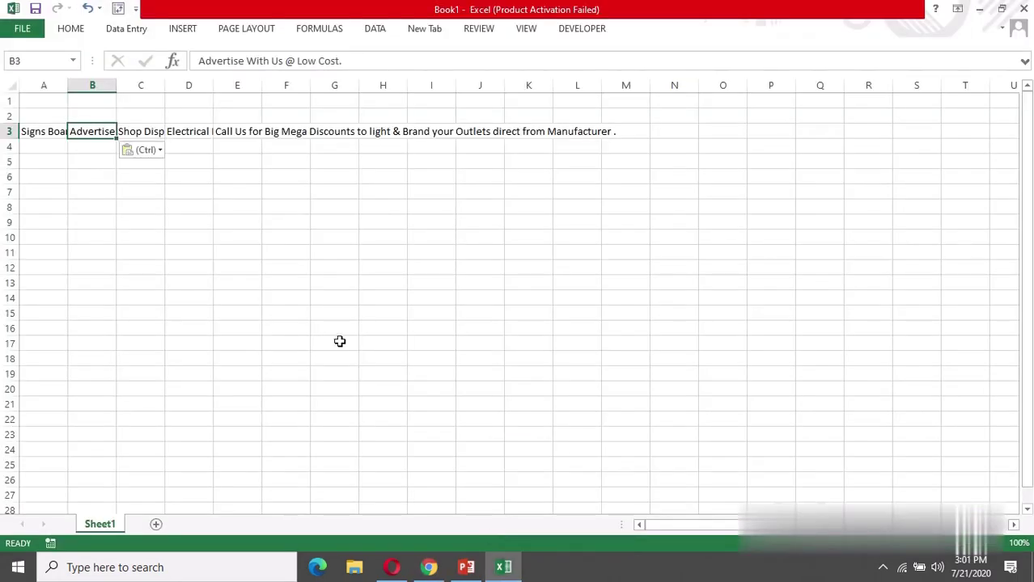
{"action": "left_click", "coordinate": [54, 171]}
{"action": "left_click", "coordinate": [44, 132]}
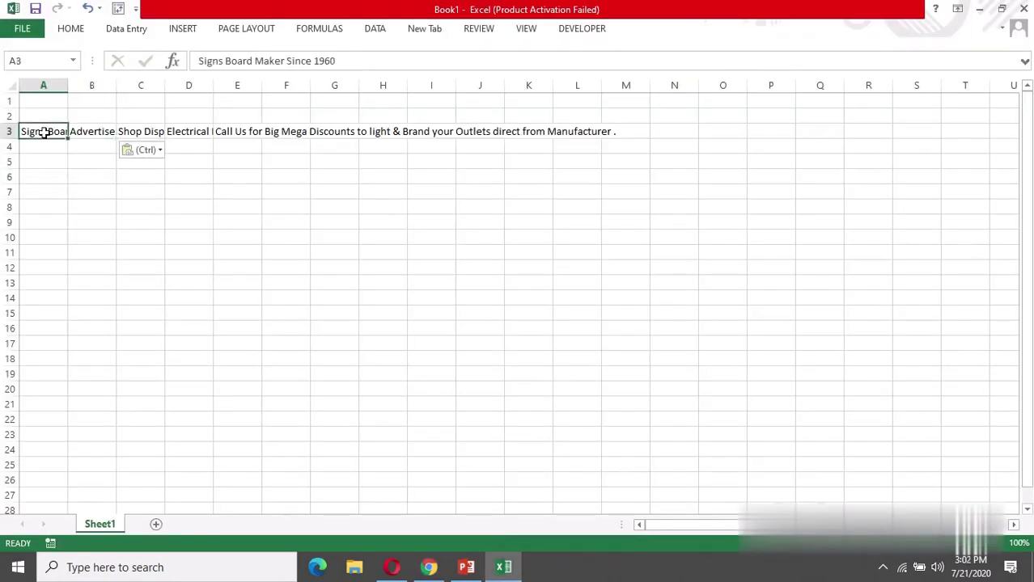
{"action": "key", "text": "ctrl+c"}
{"action": "key", "text": "alt+Tab"}
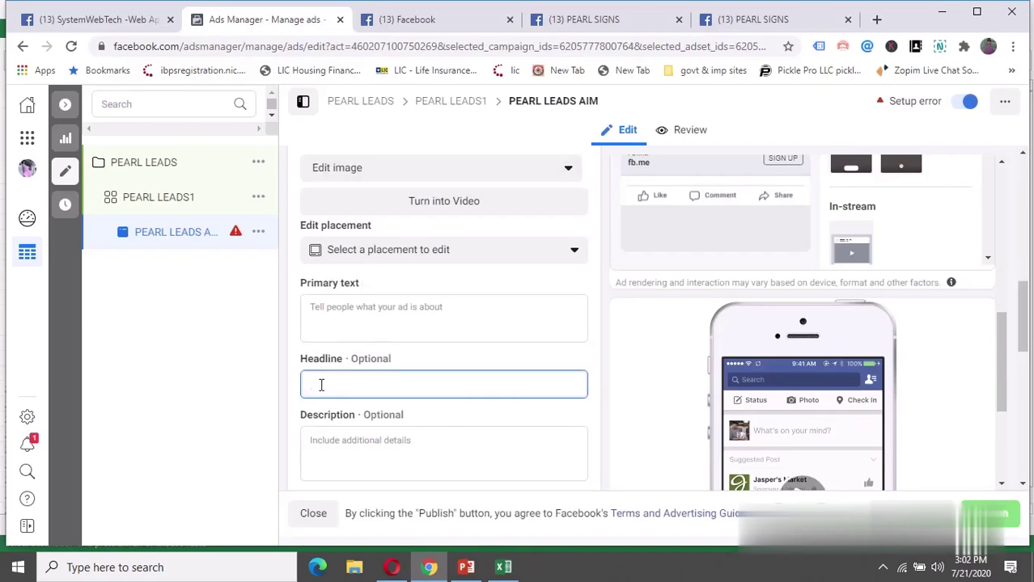
{"action": "key", "text": "ctrl+v"}
Fill the ad description with the Electrical Hoardings and Billboards text copied from cell D3 of the Excel sheet.
{"action": "key", "text": "alt+Tab"}
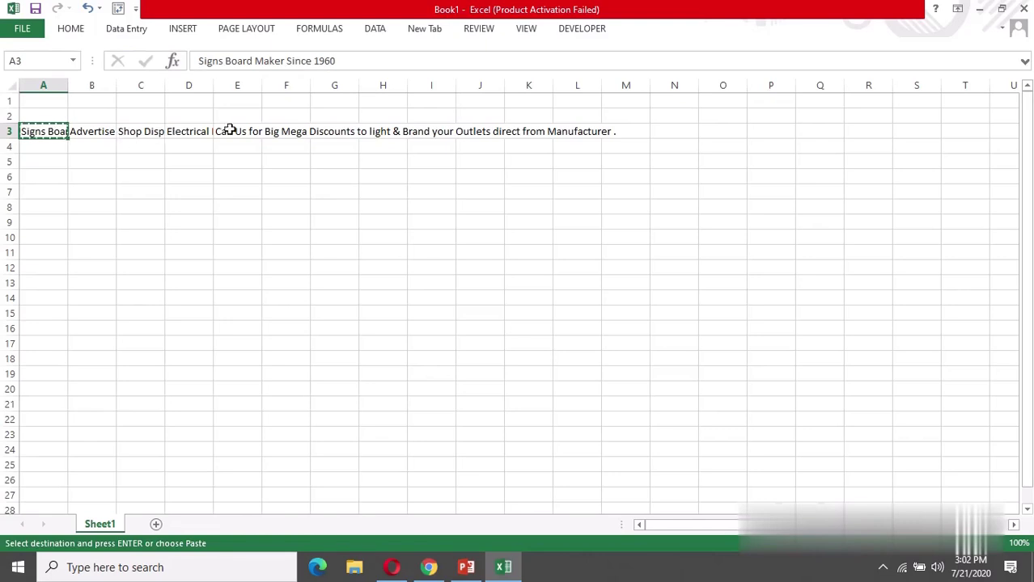
{"action": "left_click", "coordinate": [185, 131]}
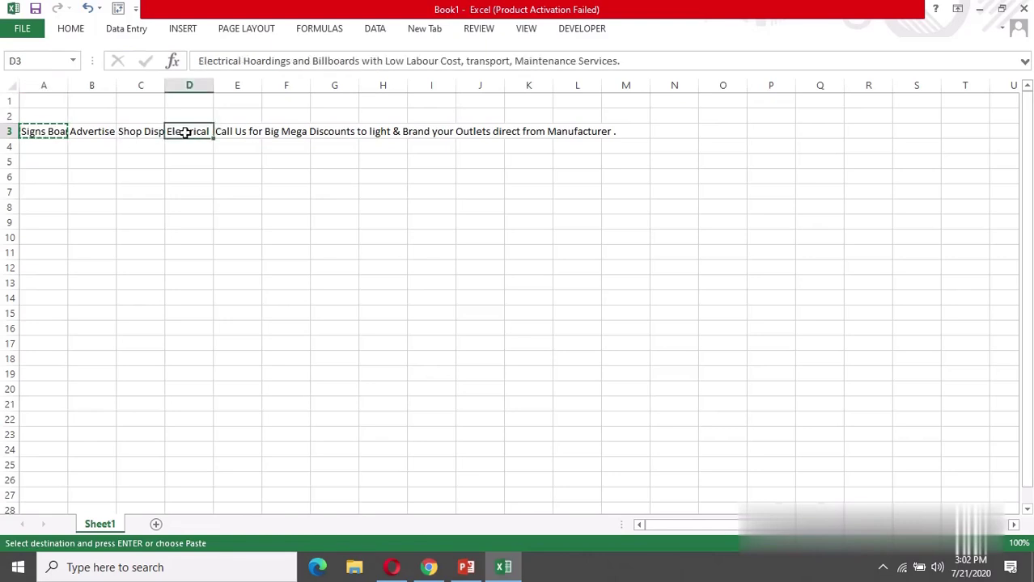
{"action": "key", "text": "alt+Tab"}
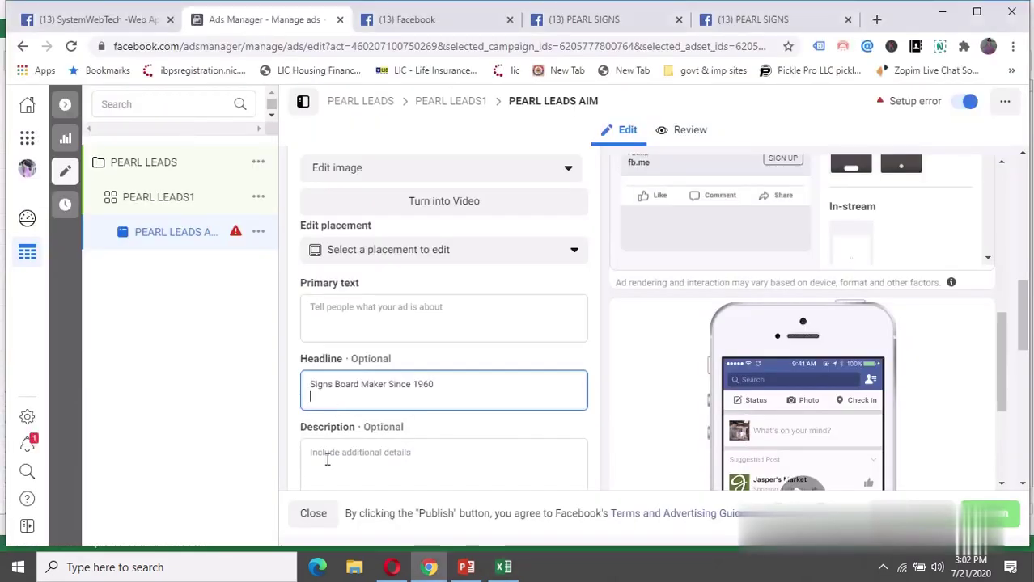
{"action": "left_click", "coordinate": [327, 459]}
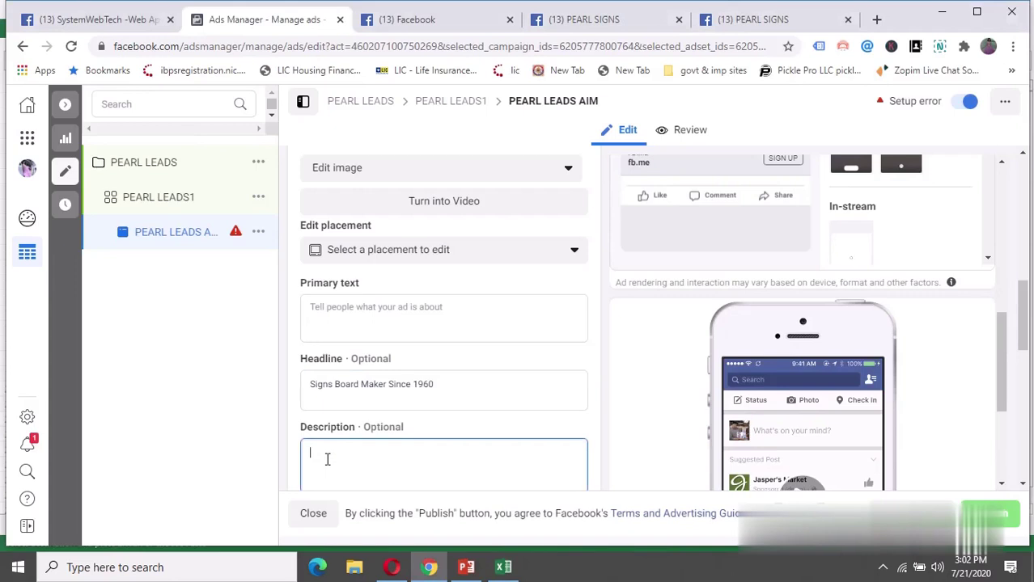
{"action": "key", "text": "ctrl+v"}
Append the "Call Us for Big Mega Discounts" sentence from cell E3 of the Excel sheet to the ad description.
{"action": "key", "text": "alt+Tab"}
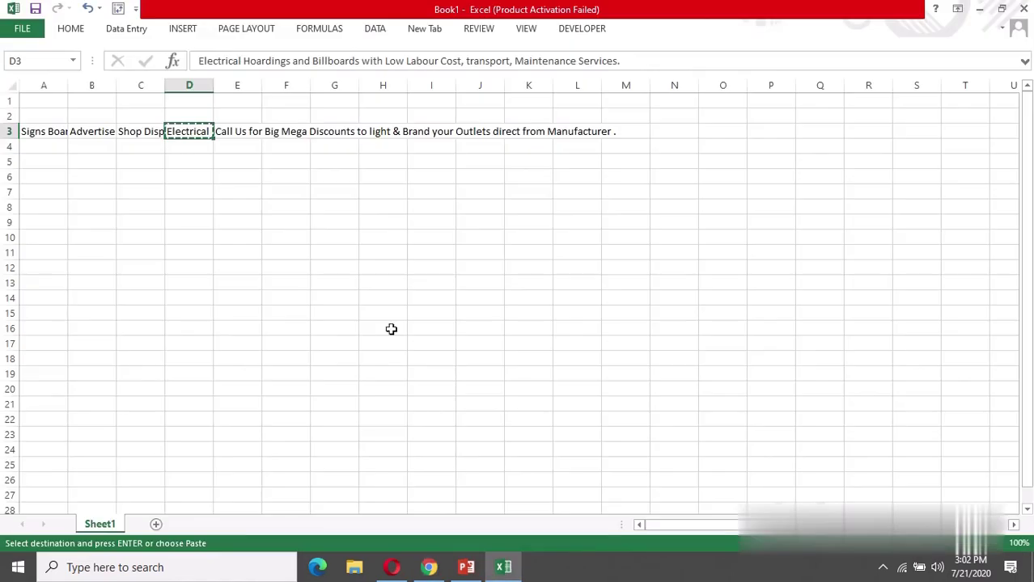
{"action": "left_click", "coordinate": [242, 132]}
{"action": "key", "text": "ctrl+c"}
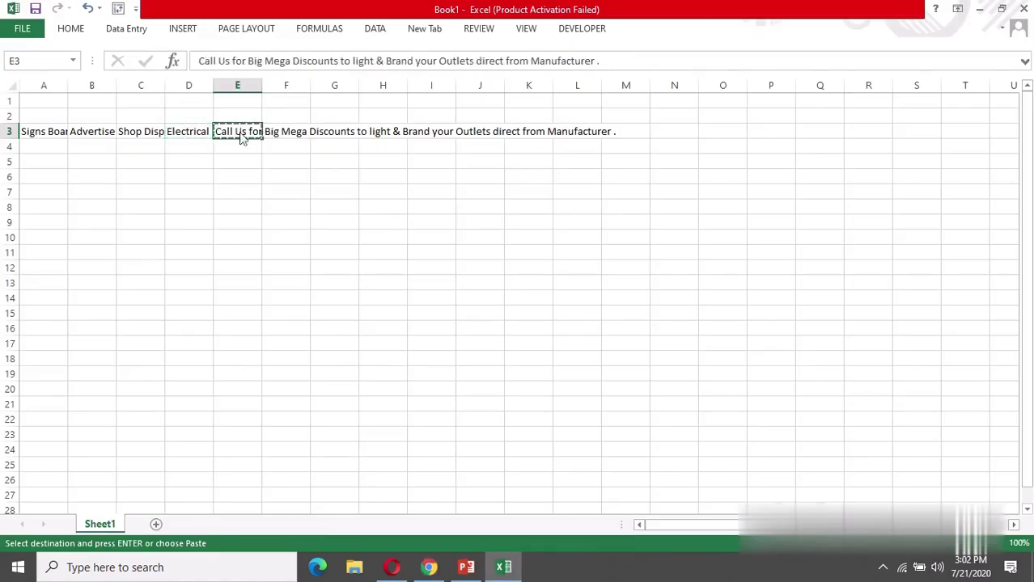
{"action": "key", "text": "alt+Tab"}
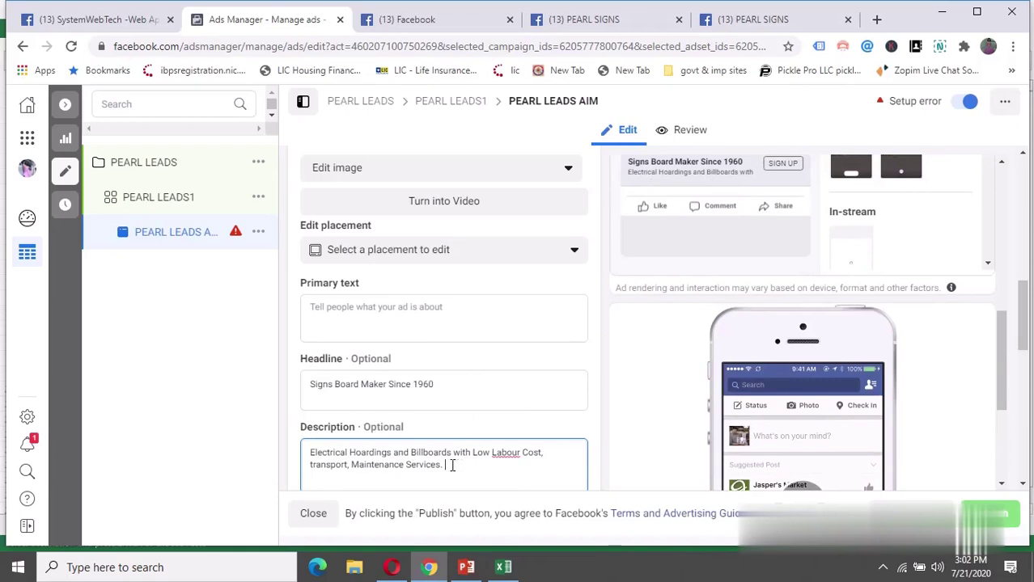
{"action": "key", "text": "ctrl+v"}
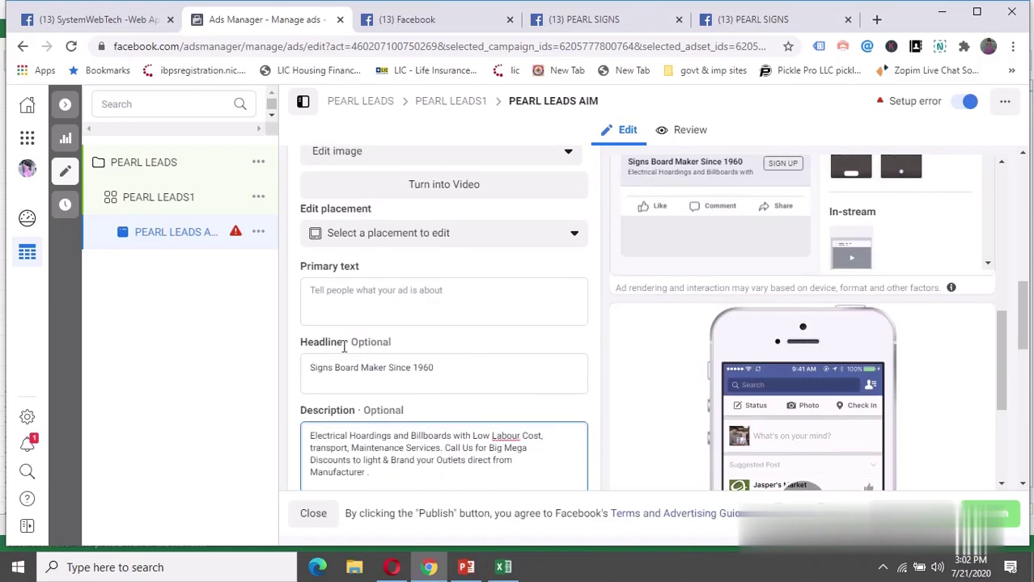
Copy "Advertise With Us @ Low Cost." from cell B3 of the Excel sheet into the ad's primary text.
{"action": "left_click", "coordinate": [323, 291]}
{"action": "key", "text": "alt+Tab"}
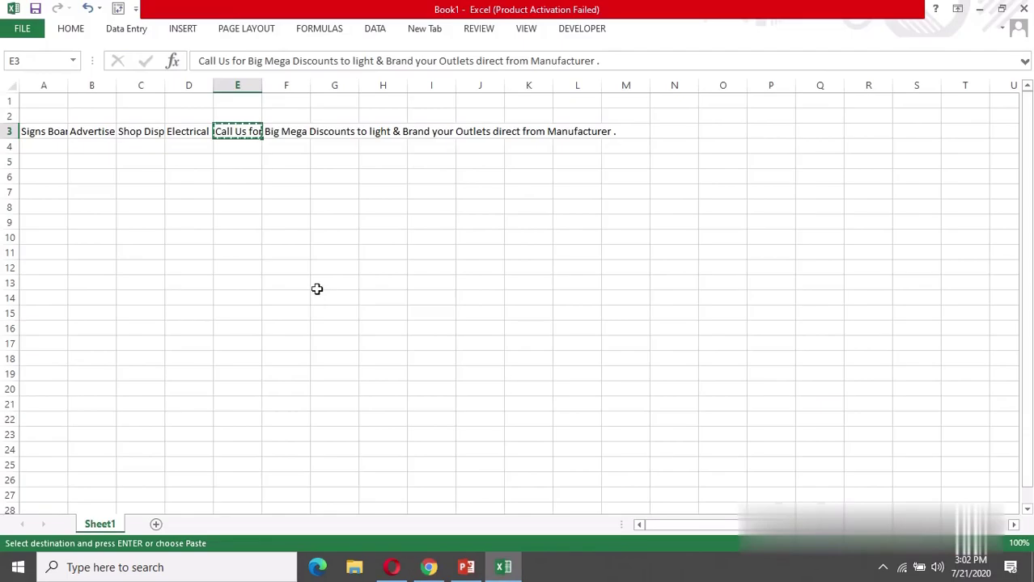
{"action": "left_click", "coordinate": [95, 131]}
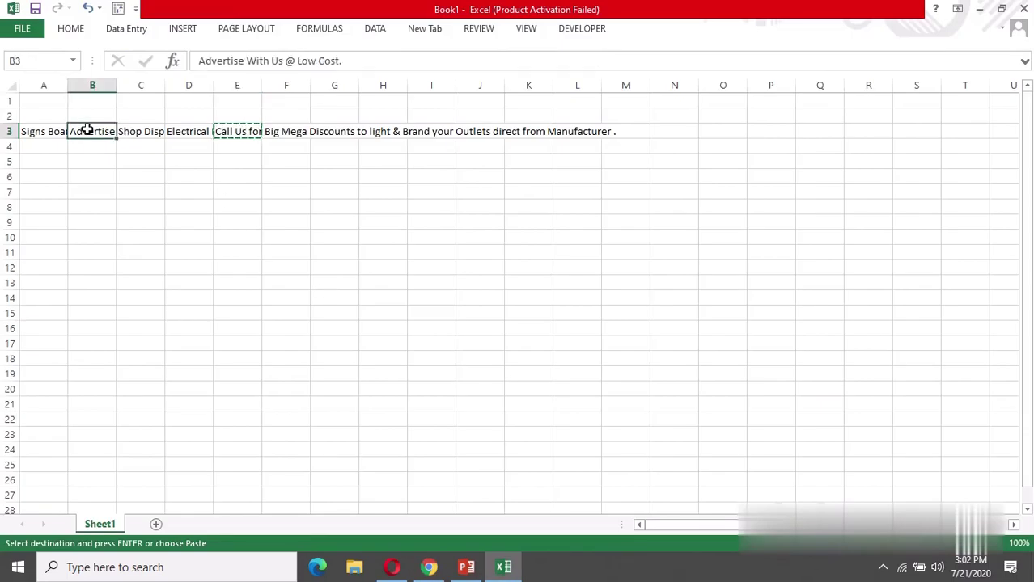
{"action": "key", "text": "ctrl+c"}
{"action": "key", "text": "alt+Tab"}
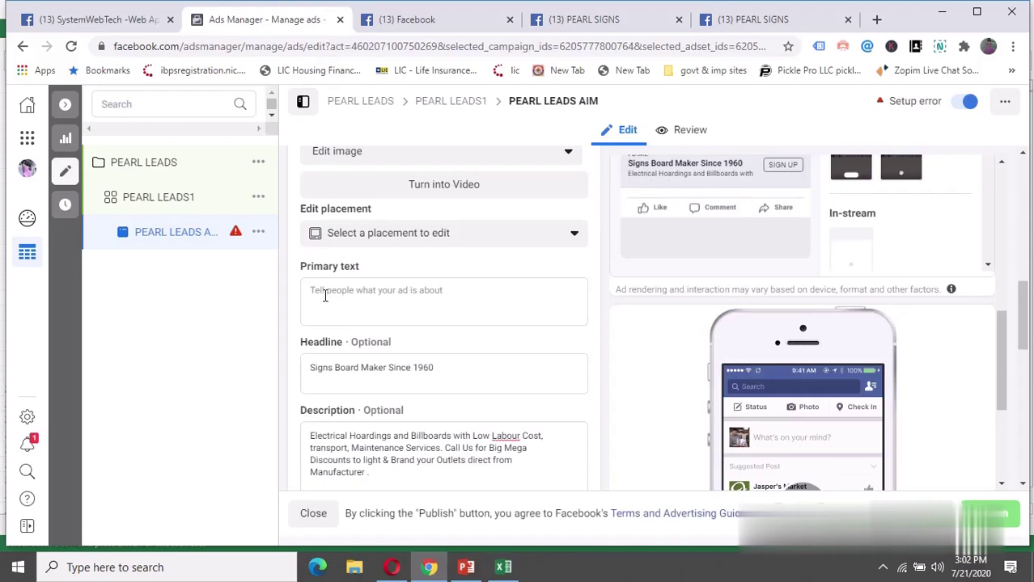
{"action": "left_click", "coordinate": [324, 296]}
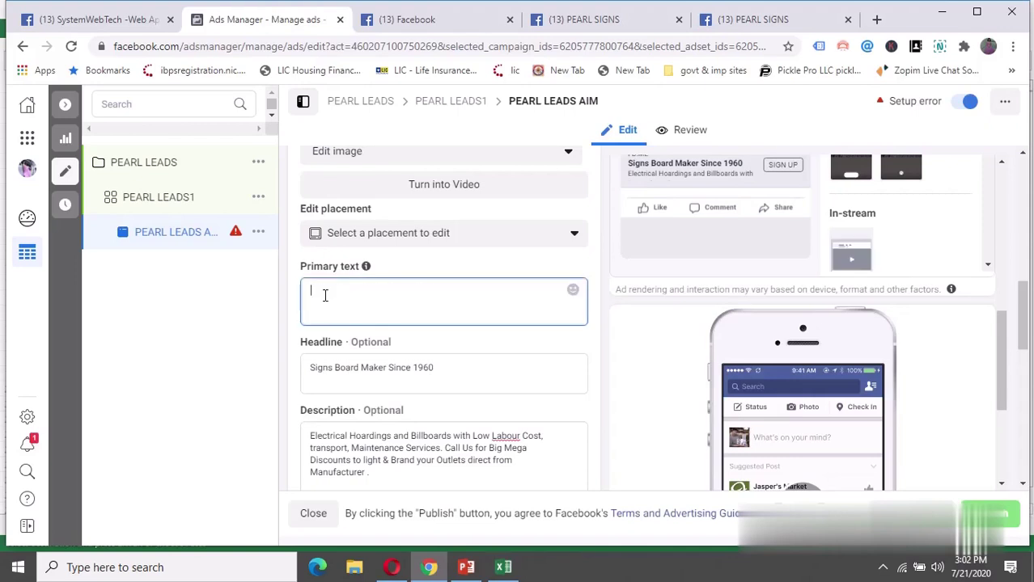
{"action": "key", "text": "ctrl+v"}
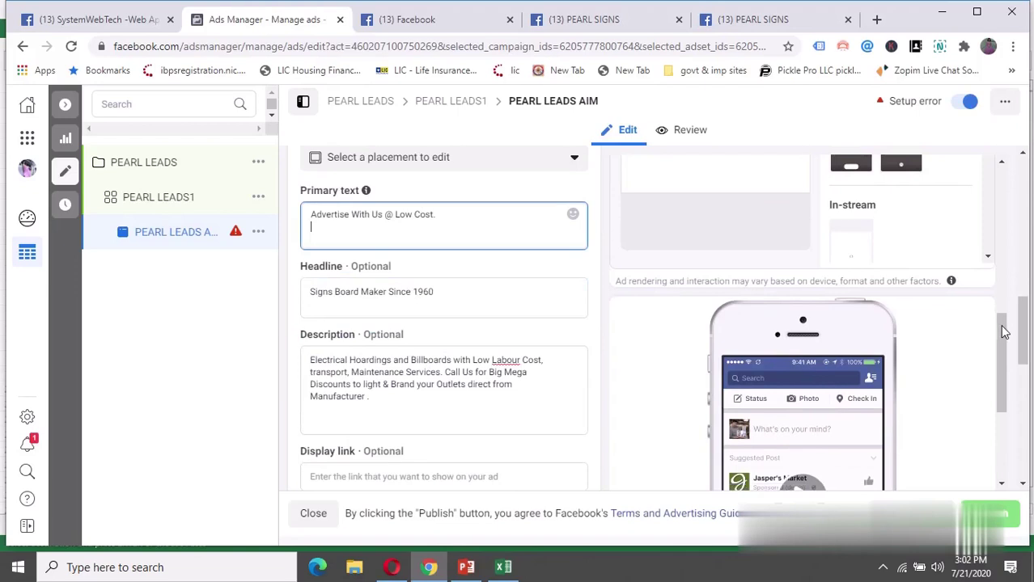
Choose Sign Up as the ad's call to action and start creating a new lead form.
{"action": "left_click_drag", "start_coordinate": [1003, 332], "coordinate": [1007, 426]}
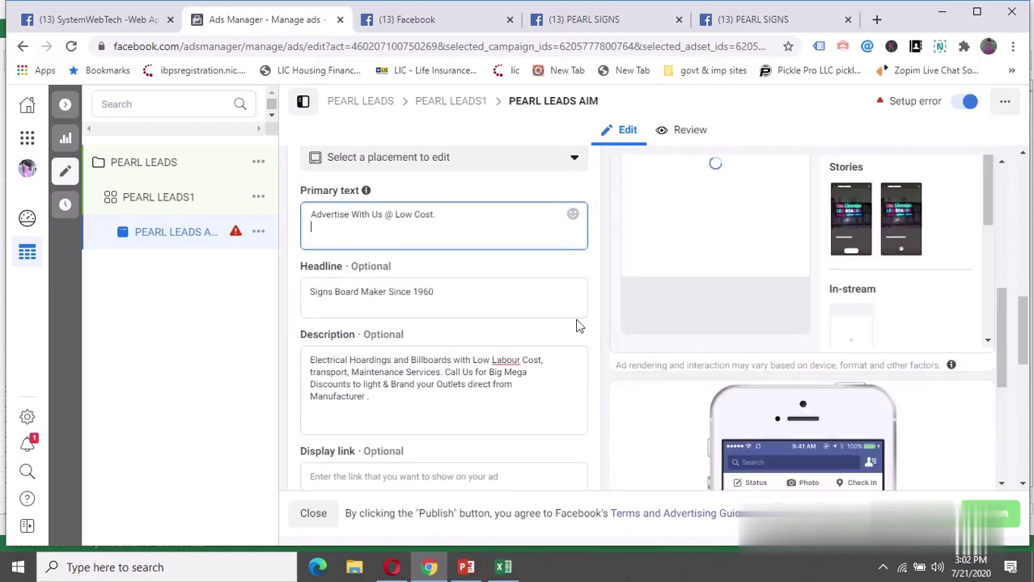
{"action": "scroll", "coordinate": [590, 316], "scroll_direction": "down", "scroll_amount": 1}
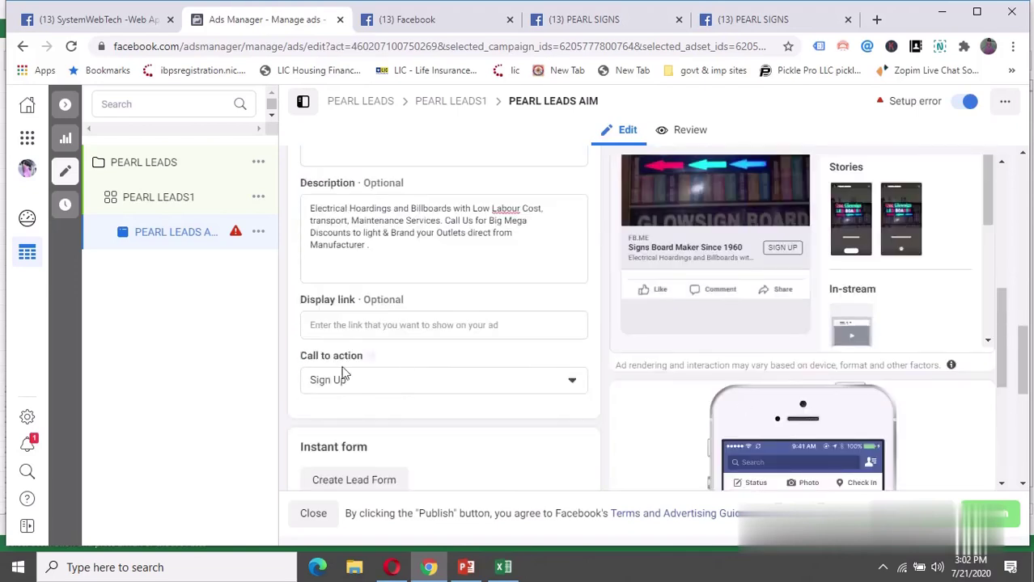
{"action": "scroll", "coordinate": [572, 386], "scroll_direction": "down", "scroll_amount": 4}
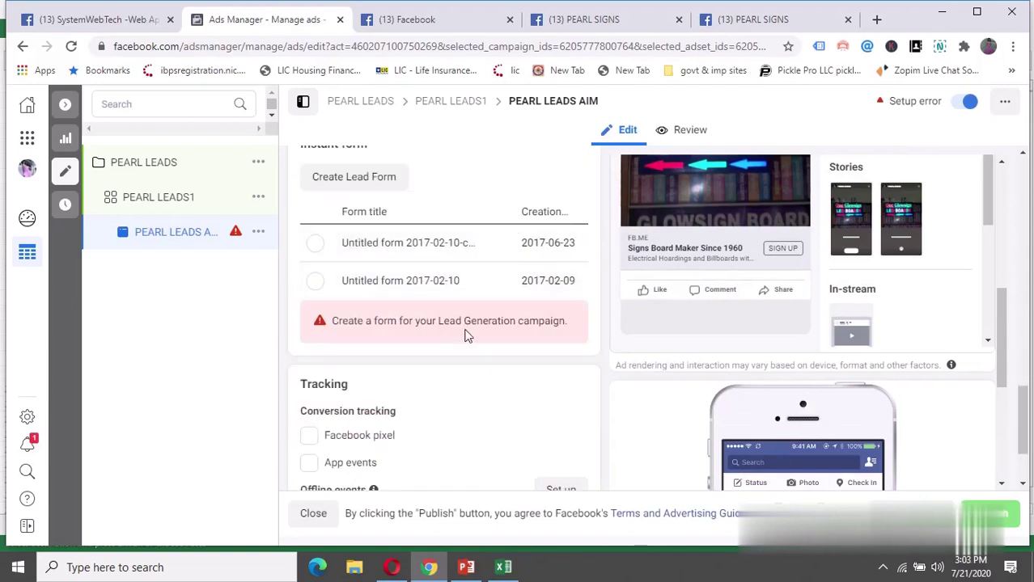
{"action": "scroll", "coordinate": [489, 227], "scroll_direction": "up", "scroll_amount": 2}
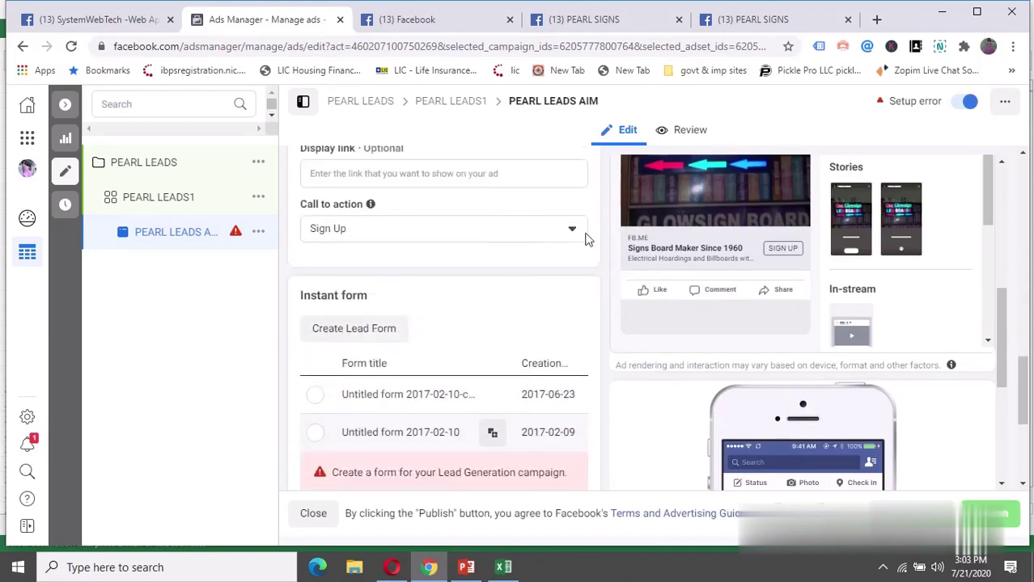
{"action": "left_click", "coordinate": [572, 233]}
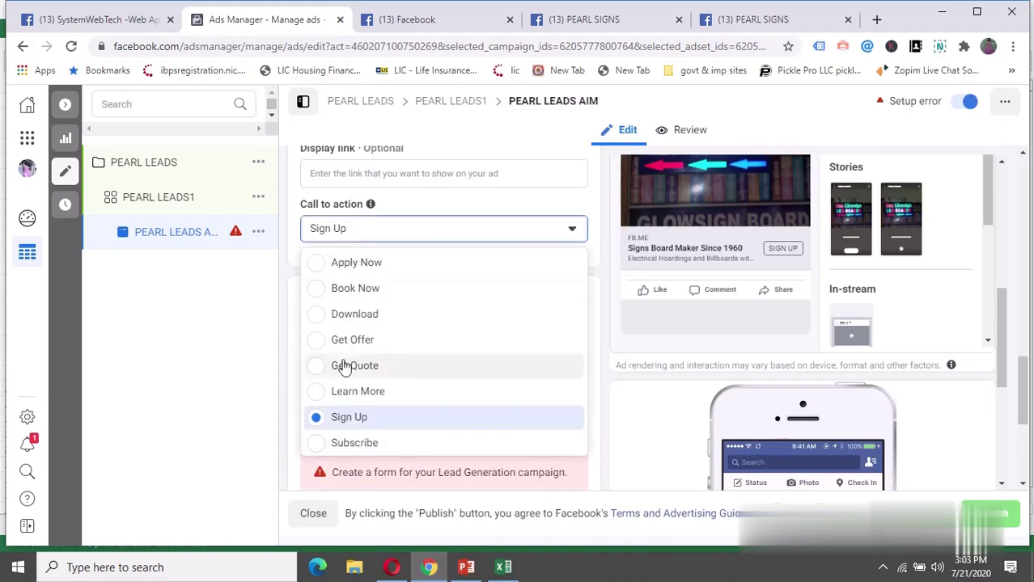
{"action": "left_click", "coordinate": [320, 421]}
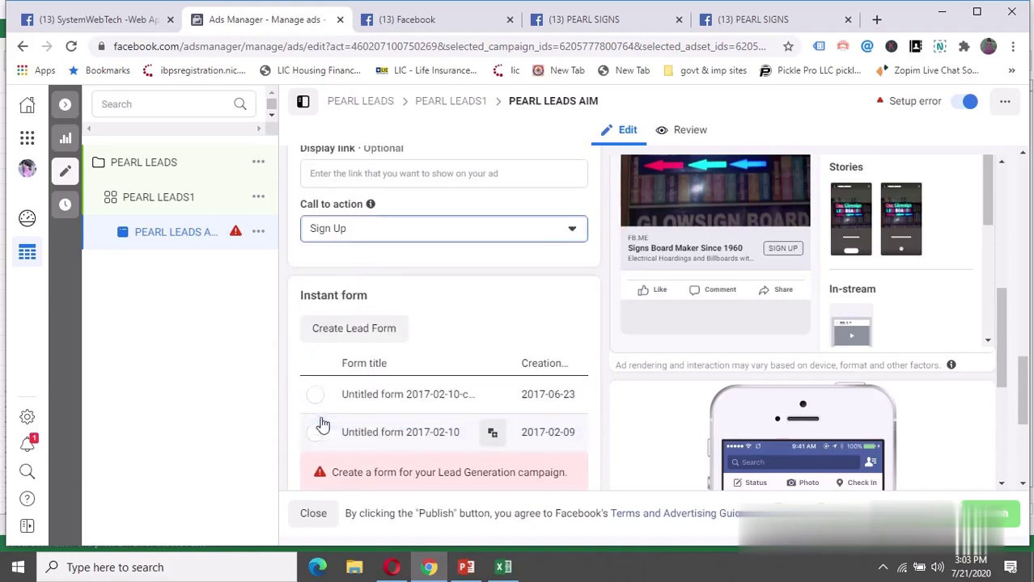
{"action": "left_click", "coordinate": [356, 330]}
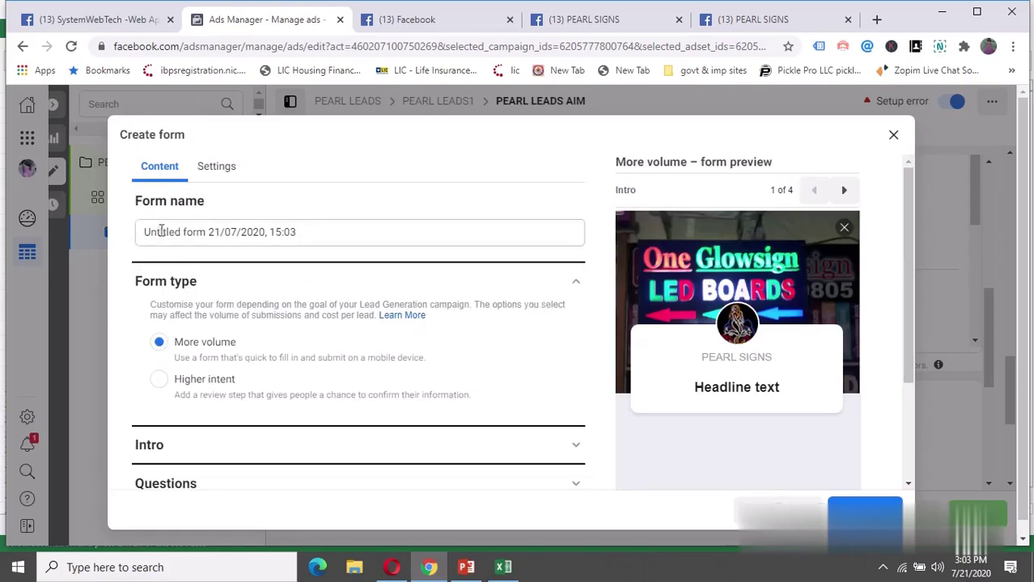
Replace the default name of the new lead form with PEARL LEADS1.
{"action": "left_click_drag", "start_coordinate": [299, 235], "coordinate": [139, 232]}
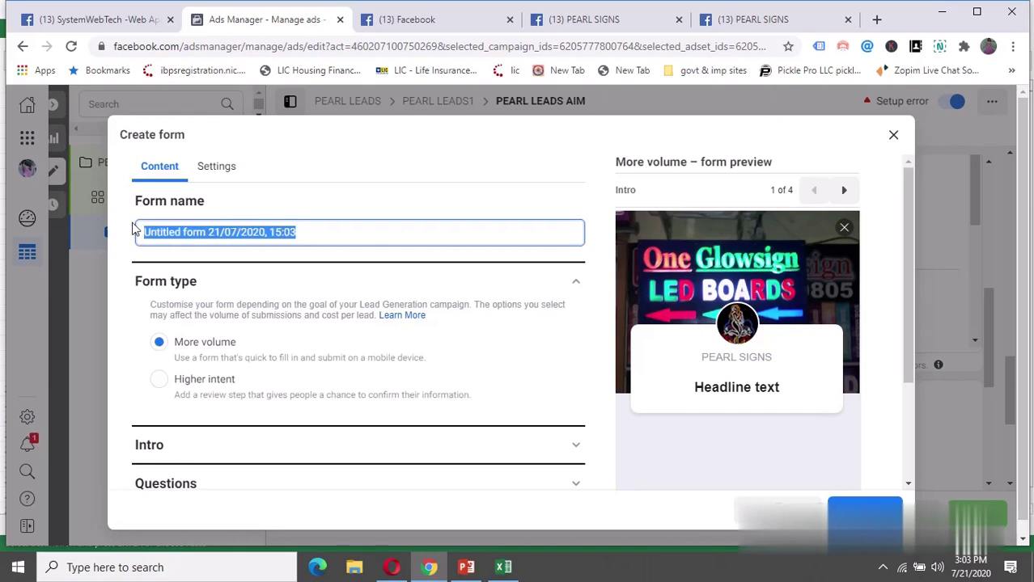
{"action": "key", "text": "BackSpace"}
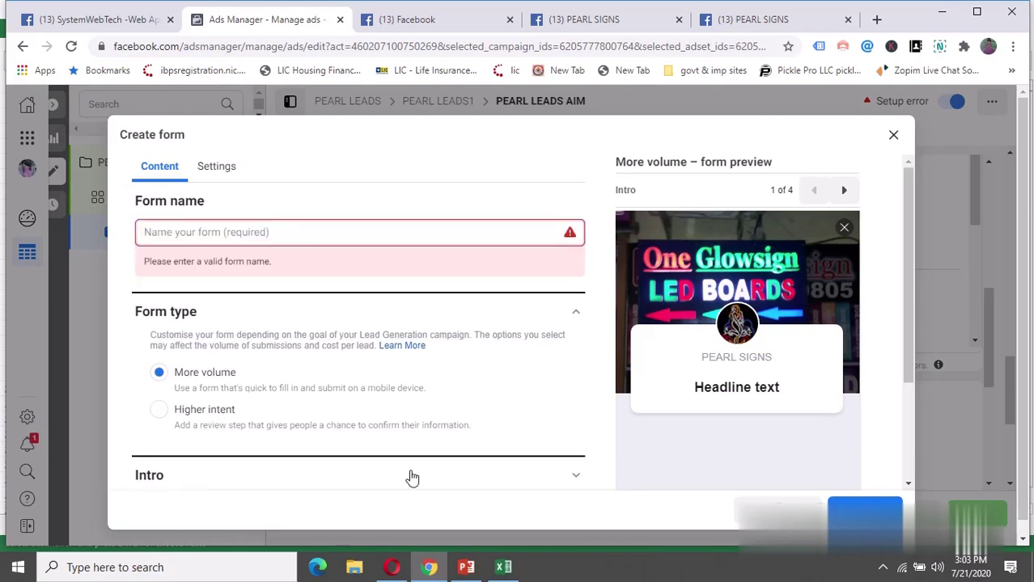
{"action": "type", "text": "PE"}
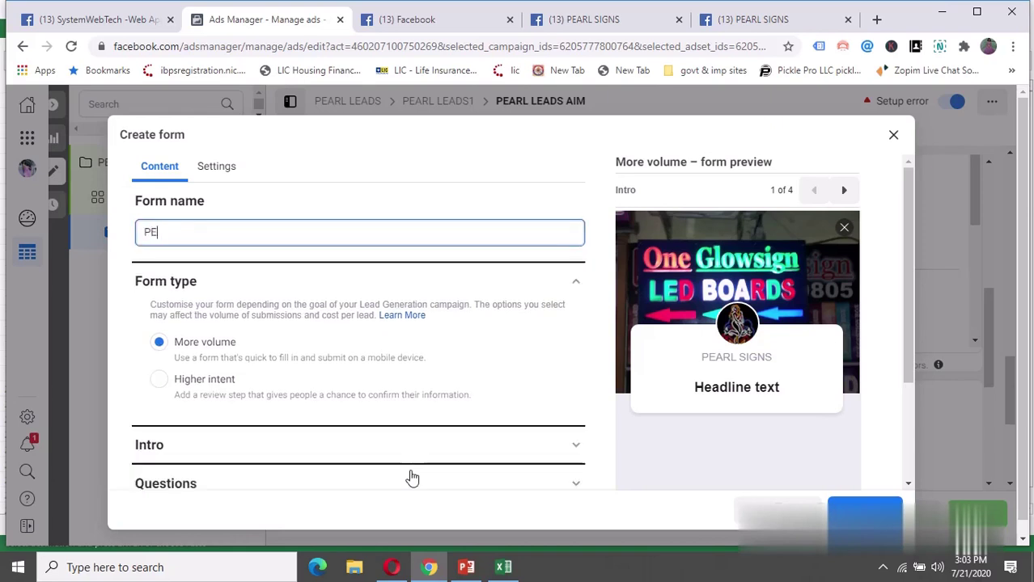
{"action": "type", "text": "ARL LE"}
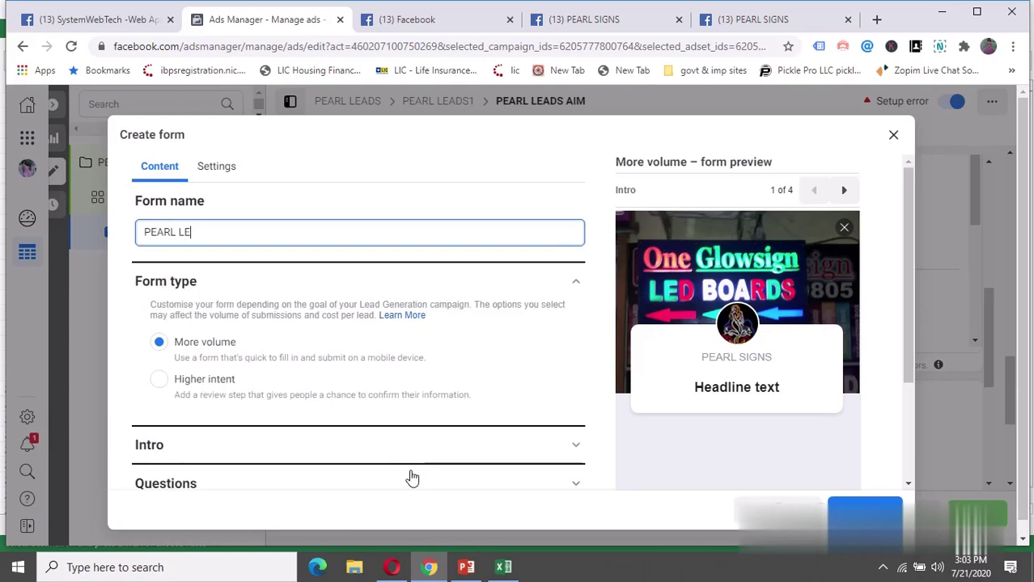
{"action": "type", "text": "ADS1"}
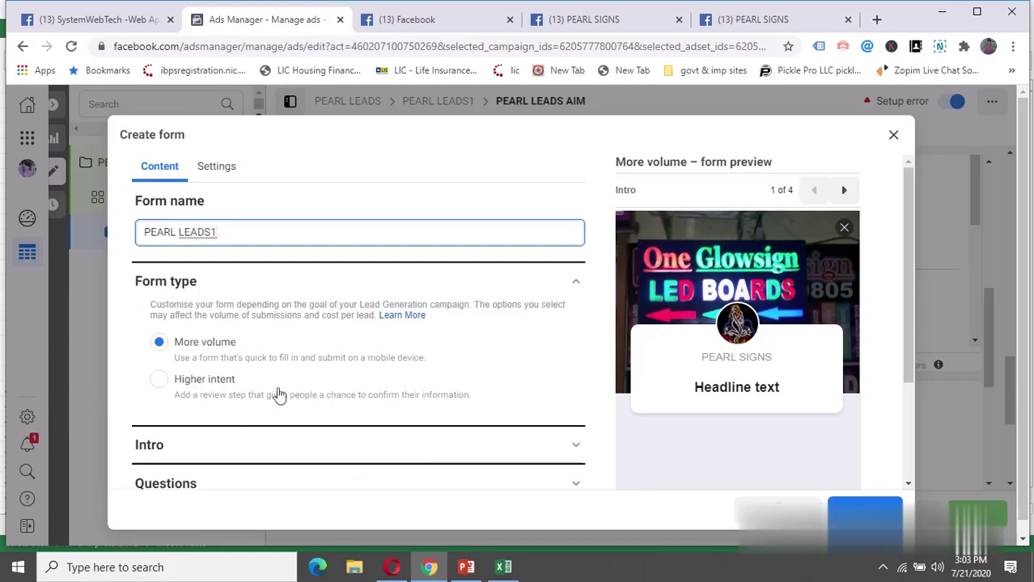
Examine the form's Intro section with its background image and greeting options, and the Questions section with its custom and prefill questions.
{"action": "scroll", "coordinate": [406, 336], "scroll_direction": "down", "scroll_amount": 4}
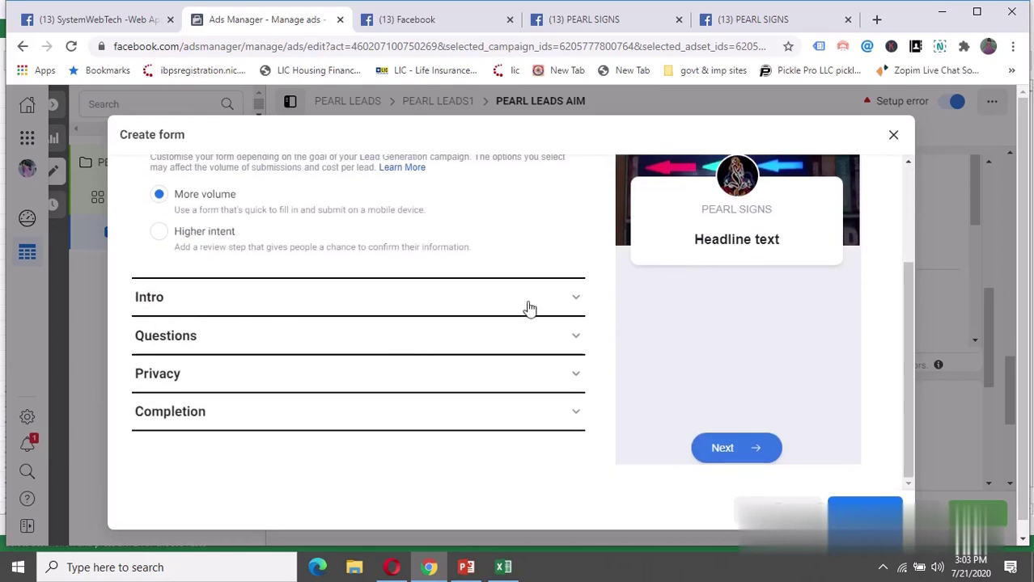
{"action": "left_click", "coordinate": [577, 301]}
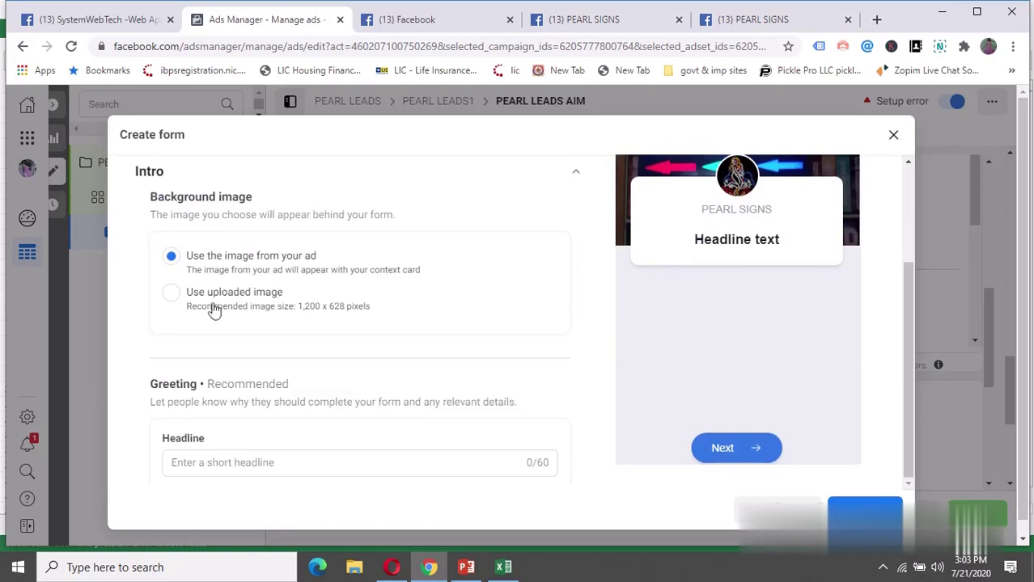
{"action": "scroll", "coordinate": [401, 335], "scroll_direction": "down", "scroll_amount": 2}
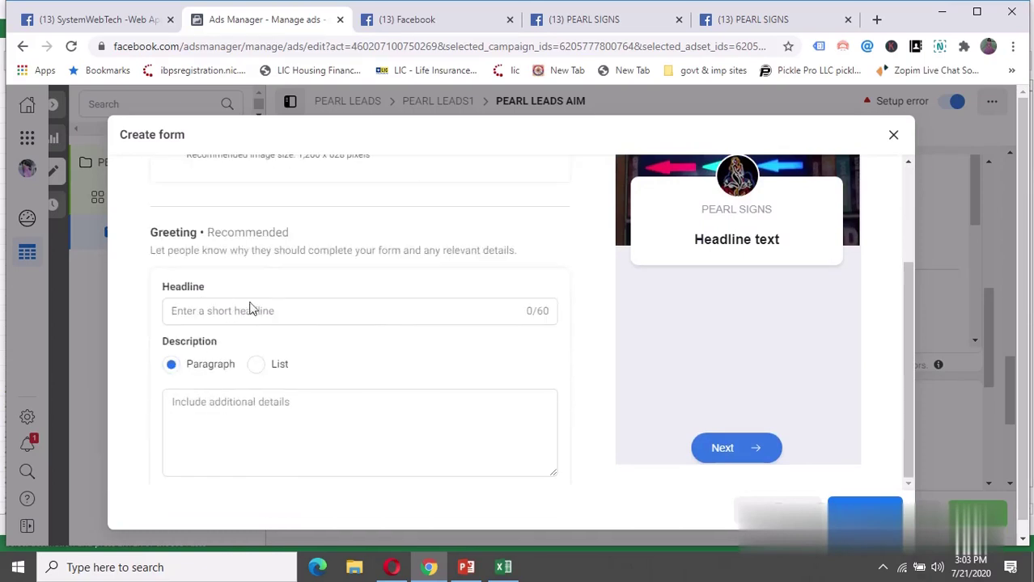
{"action": "scroll", "coordinate": [244, 427], "scroll_direction": "down", "scroll_amount": 2}
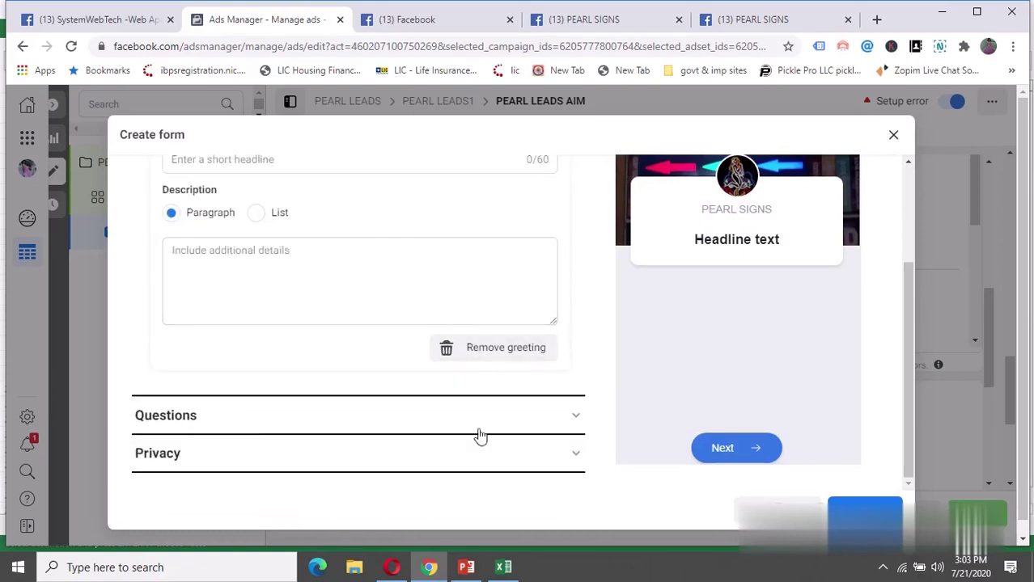
{"action": "scroll", "coordinate": [413, 360], "scroll_direction": "down", "scroll_amount": 1}
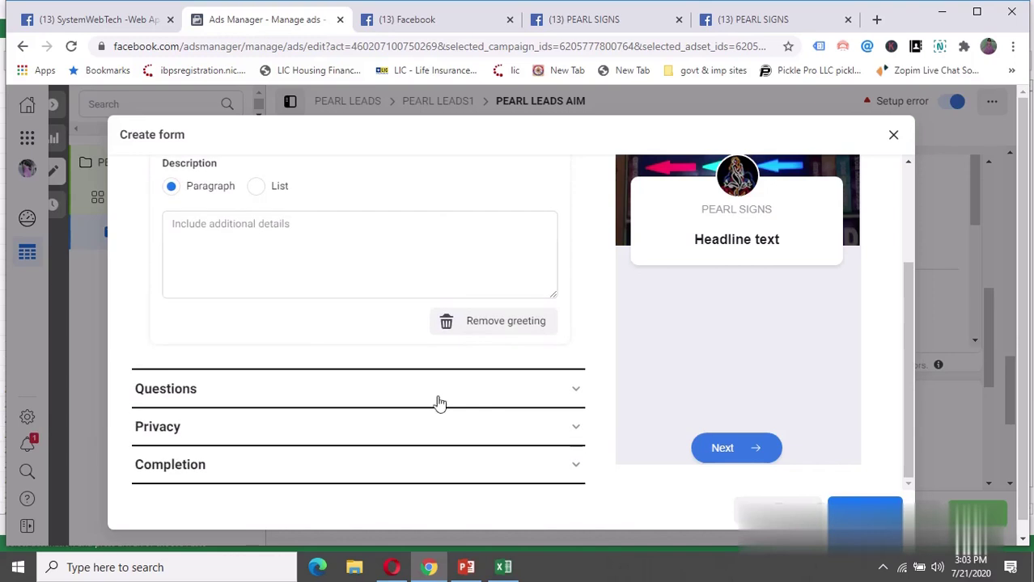
{"action": "left_click", "coordinate": [554, 392]}
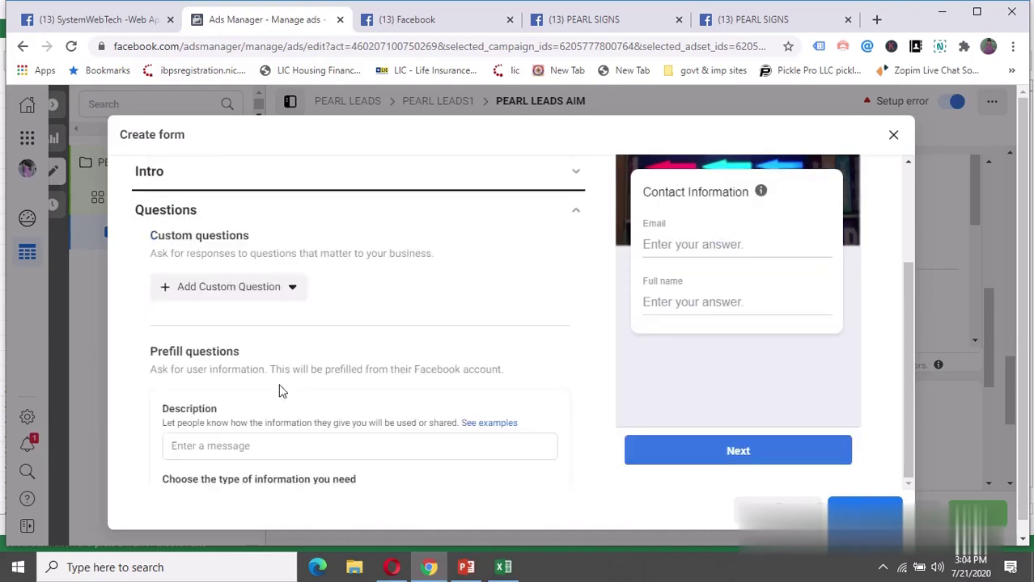
{"action": "scroll", "coordinate": [362, 341], "scroll_direction": "down", "scroll_amount": 2}
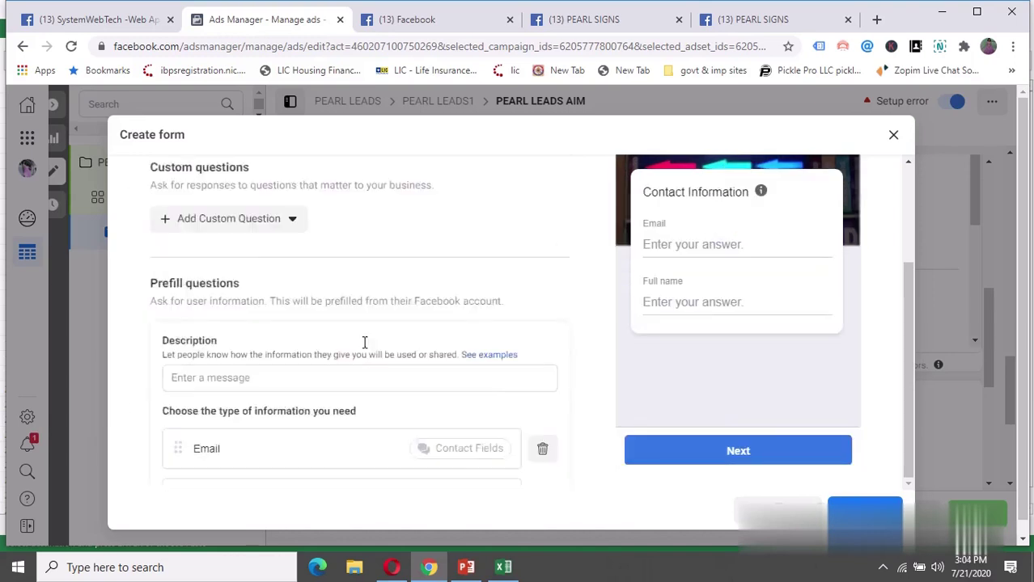
{"action": "scroll", "coordinate": [316, 376], "scroll_direction": "down", "scroll_amount": 1}
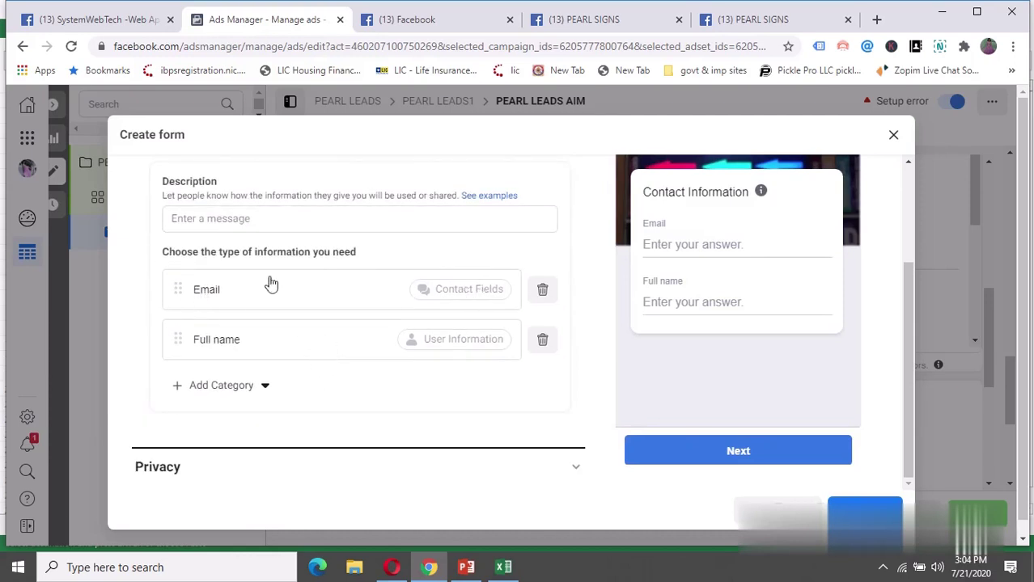
{"action": "scroll", "coordinate": [268, 287], "scroll_direction": "down", "scroll_amount": 1}
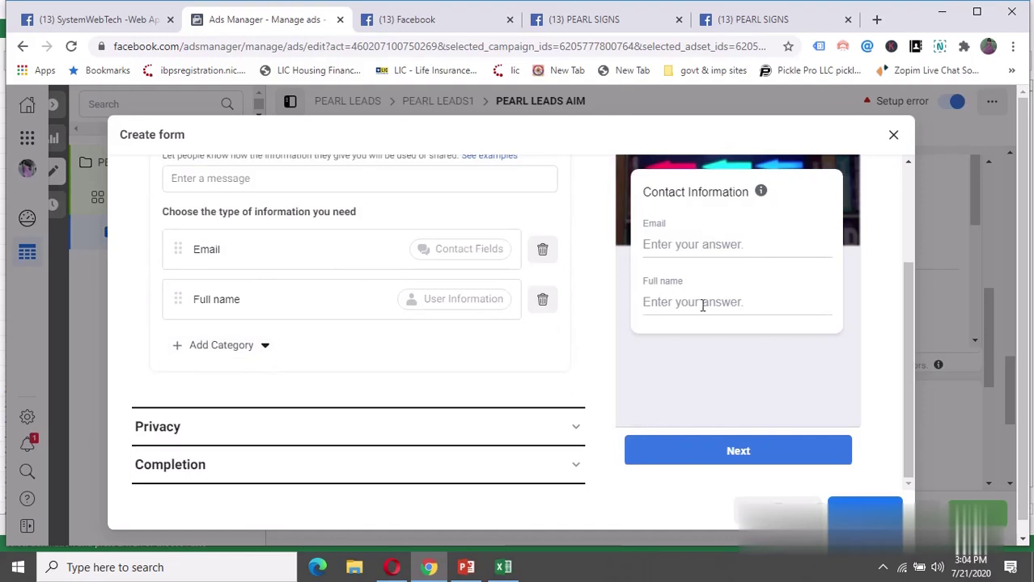
{"action": "scroll", "coordinate": [263, 320], "scroll_direction": "up", "scroll_amount": 1}
{"action": "scroll", "coordinate": [279, 270], "scroll_direction": "up", "scroll_amount": 4}
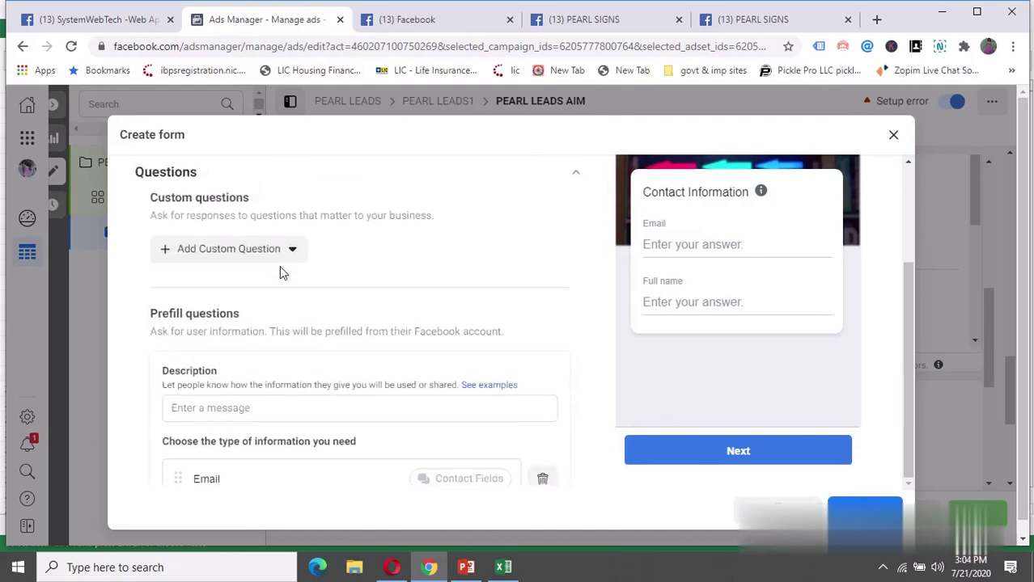
Add a blank Short Answer question and a blank Multiple Choice question to the form's custom questions.
{"action": "left_click", "coordinate": [291, 293]}
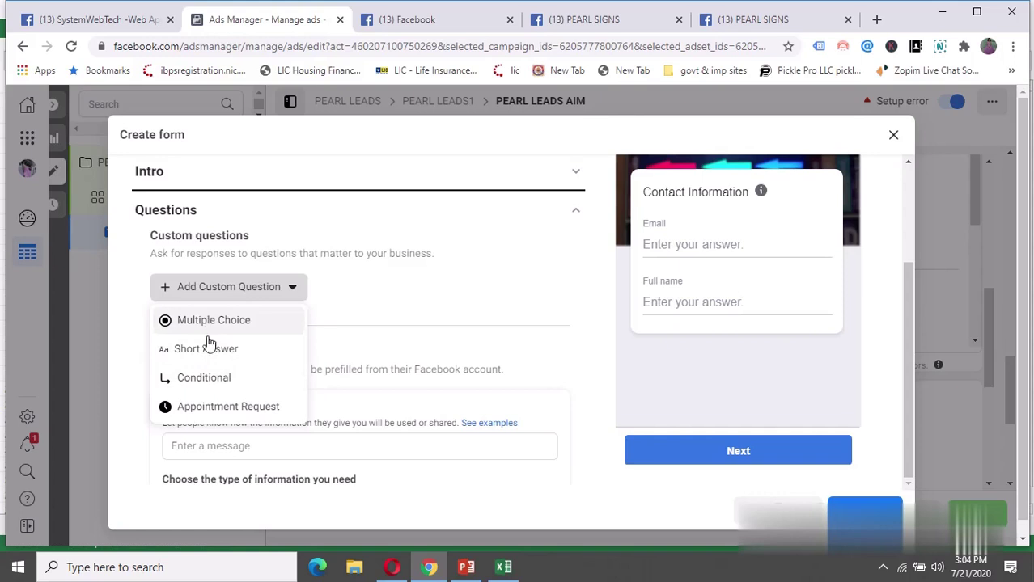
{"action": "left_click", "coordinate": [205, 349]}
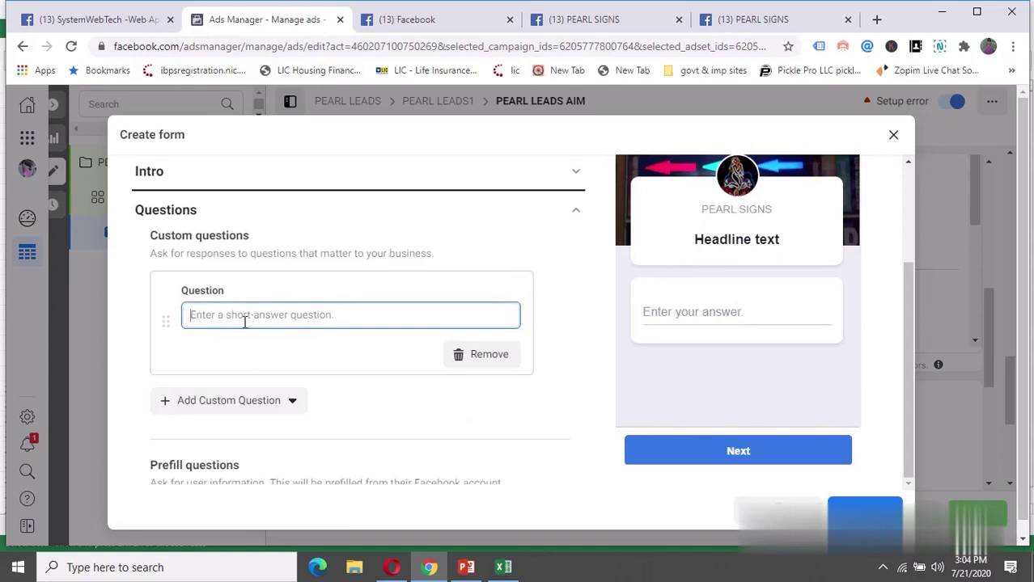
{"action": "left_click", "coordinate": [283, 411]}
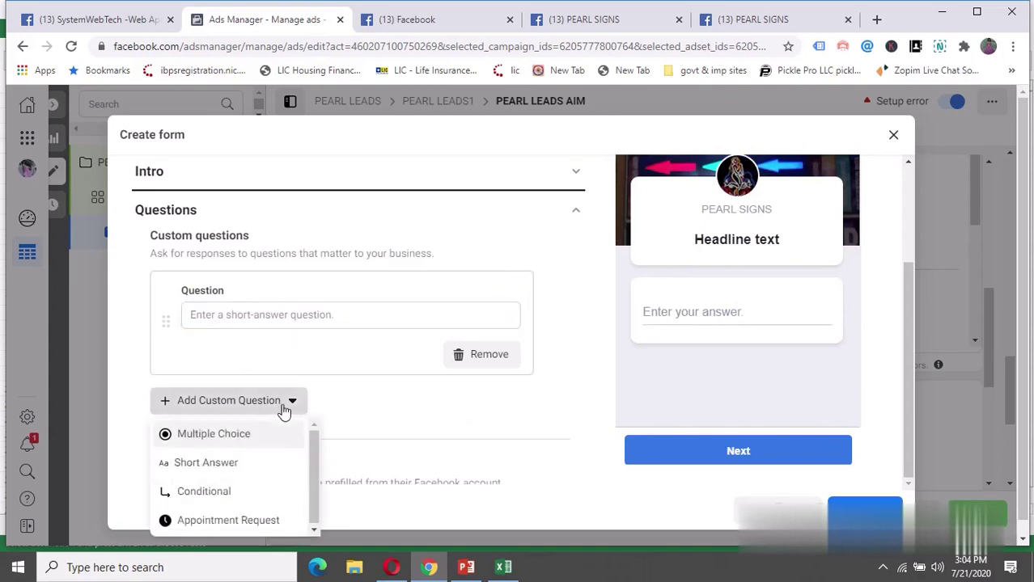
{"action": "left_click", "coordinate": [197, 436]}
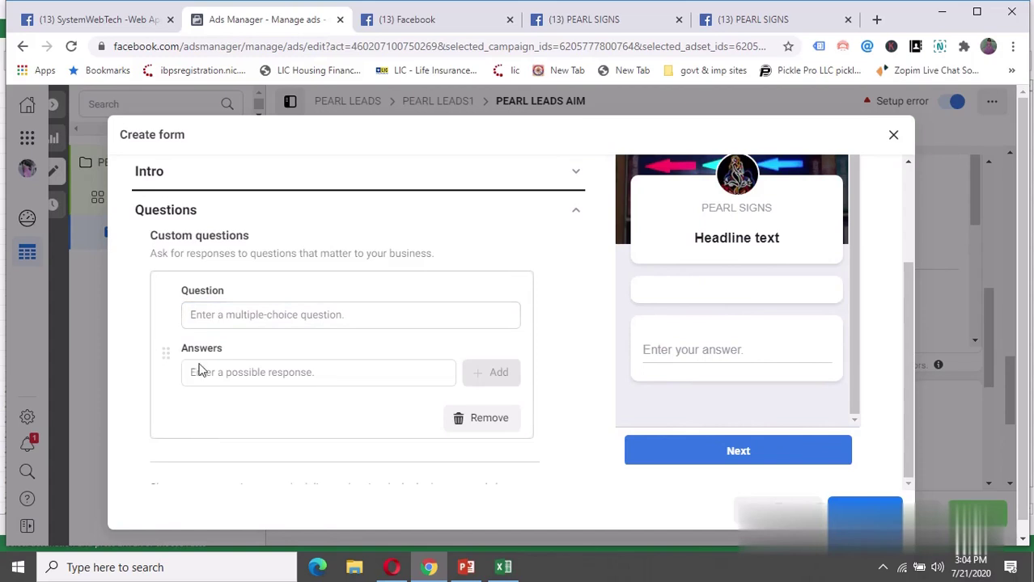
Review the short-answer and multiple-choice entries in the Questions section and the types offered for another custom question.
{"action": "scroll", "coordinate": [510, 308], "scroll_direction": "down", "scroll_amount": 2}
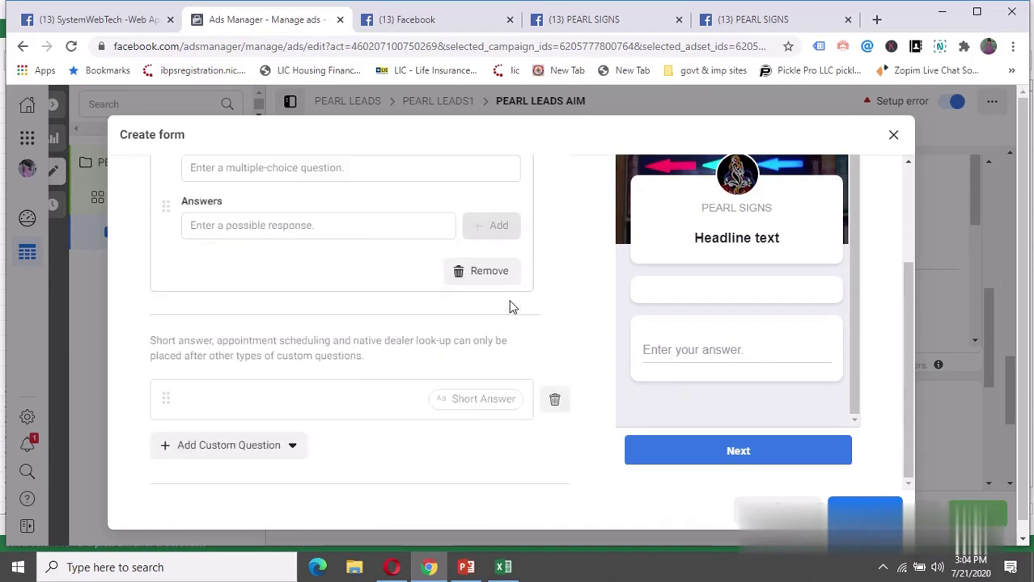
{"action": "scroll", "coordinate": [509, 307], "scroll_direction": "up", "scroll_amount": 2}
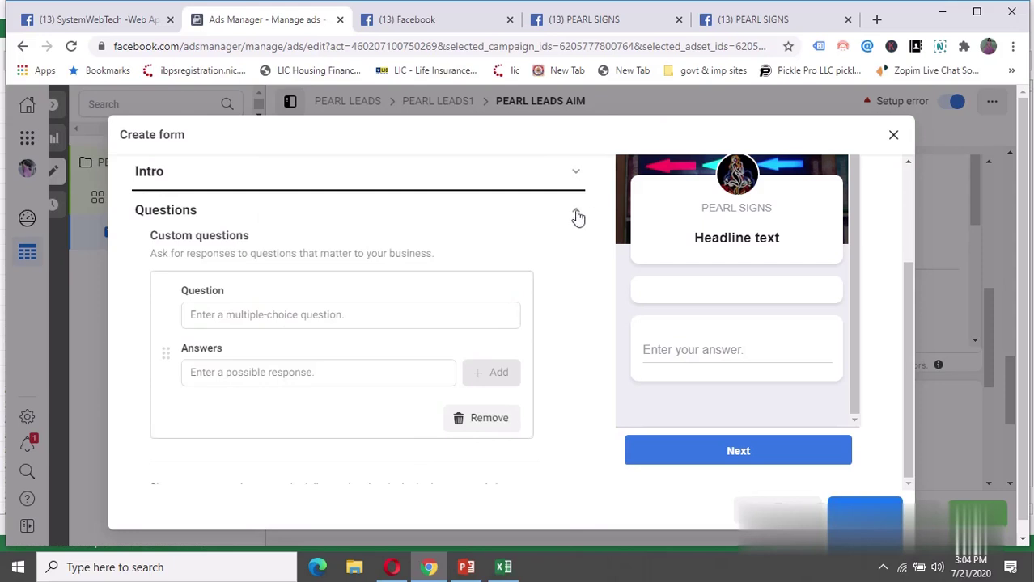
{"action": "scroll", "coordinate": [381, 394], "scroll_direction": "down", "scroll_amount": 2}
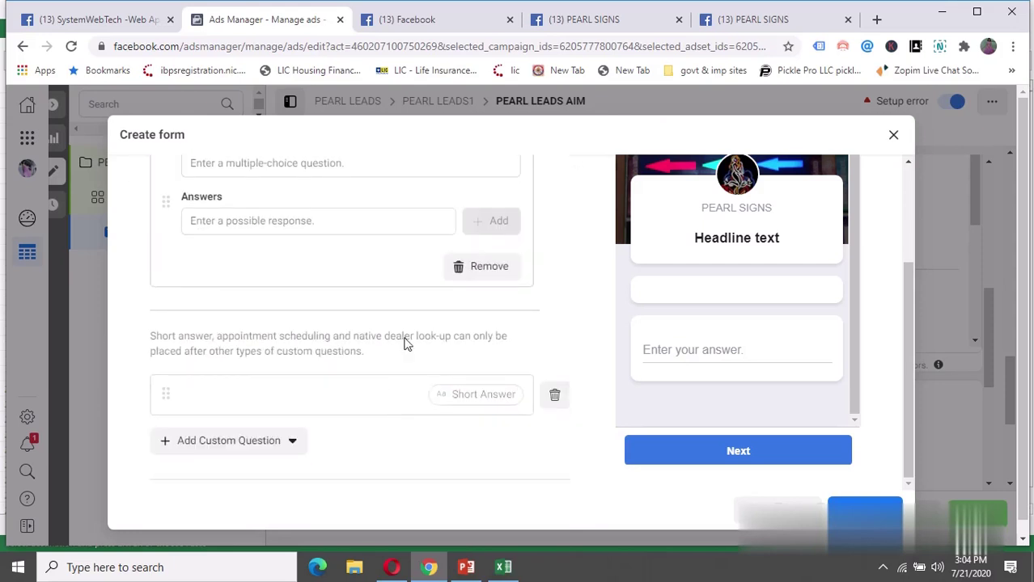
{"action": "scroll", "coordinate": [496, 281], "scroll_direction": "up", "scroll_amount": 2}
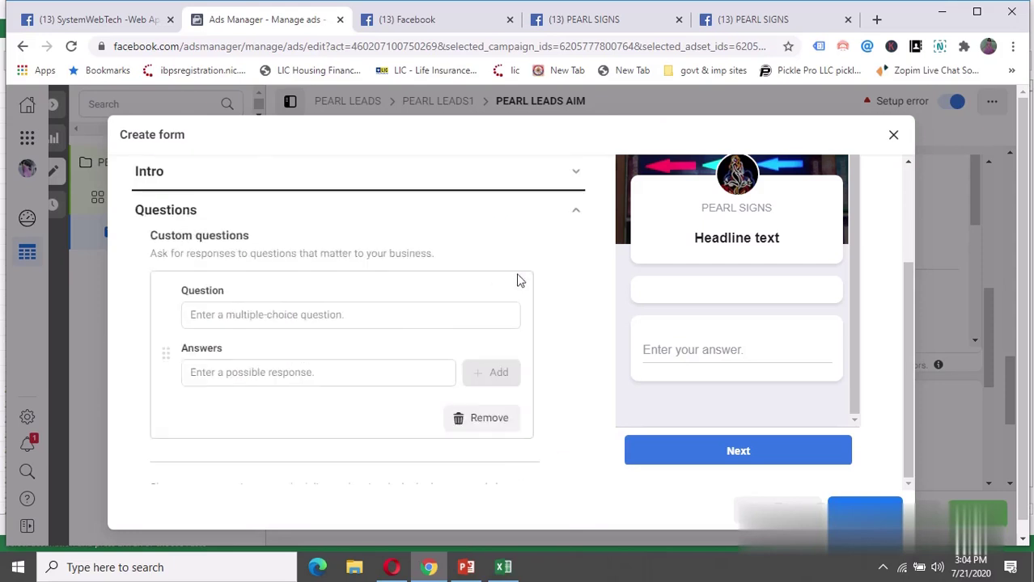
{"action": "left_click", "coordinate": [578, 215]}
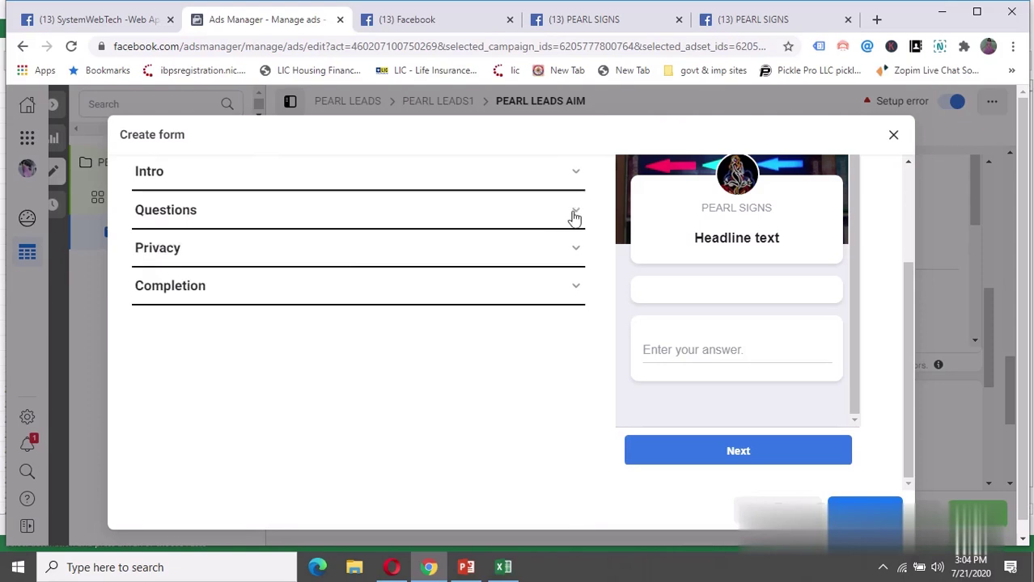
{"action": "left_click", "coordinate": [574, 214]}
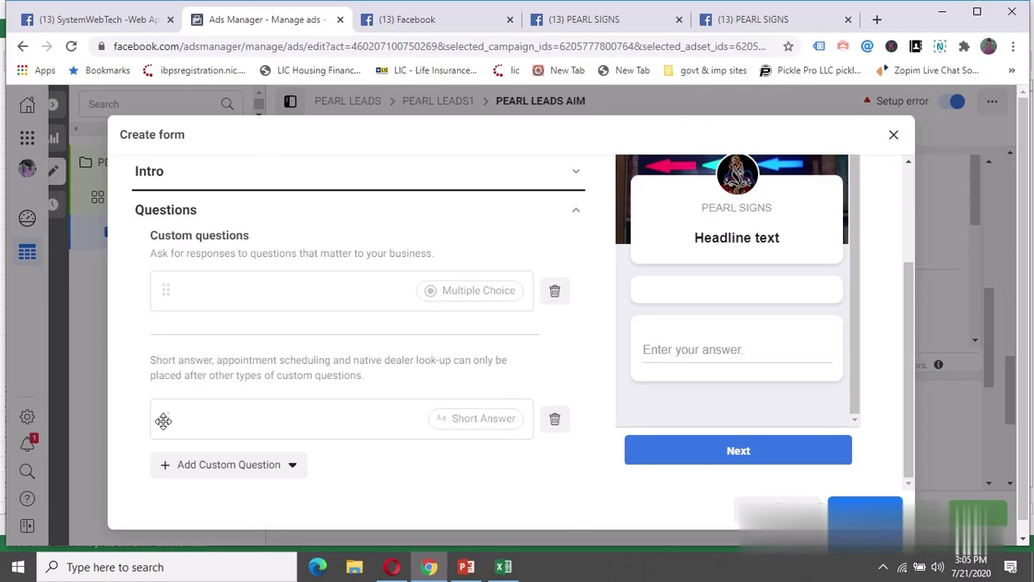
{"action": "scroll", "coordinate": [287, 377], "scroll_direction": "down", "scroll_amount": 1}
{"action": "left_click", "coordinate": [289, 390]}
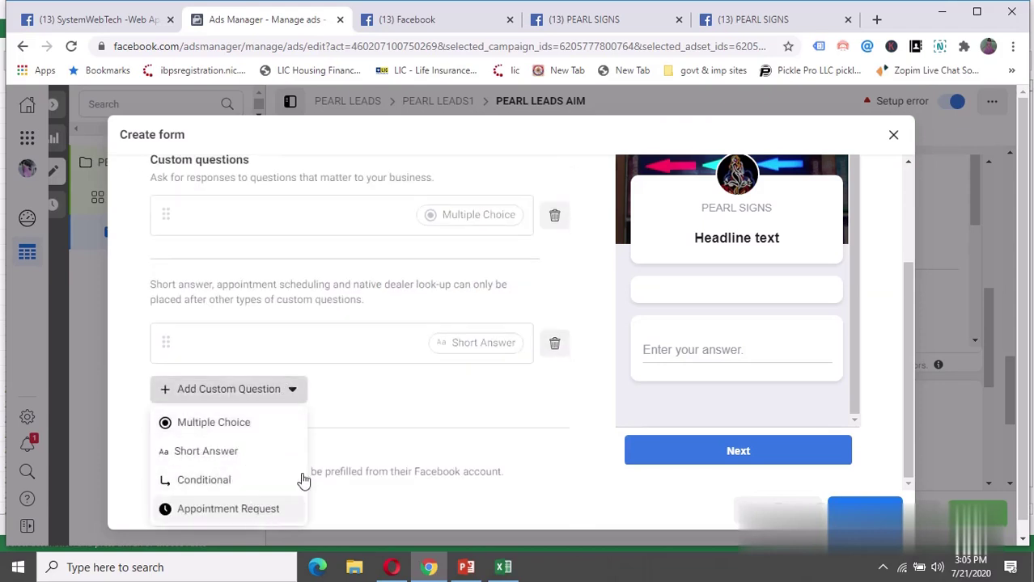
{"action": "left_click", "coordinate": [509, 403]}
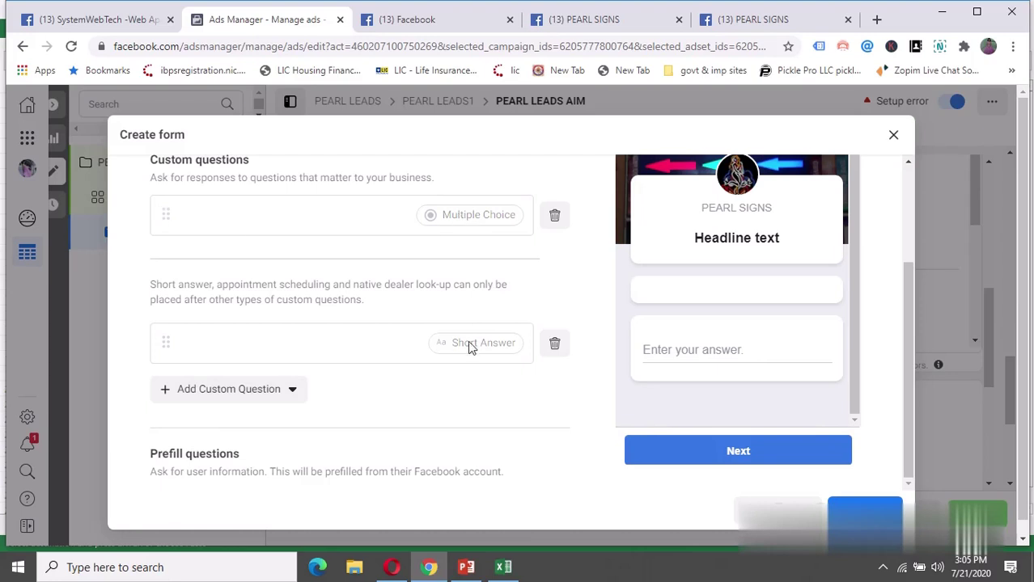
Add Phone number from the contact fields to the information requested in the form's prefill questions.
{"action": "scroll", "coordinate": [352, 389], "scroll_direction": "down", "scroll_amount": 2}
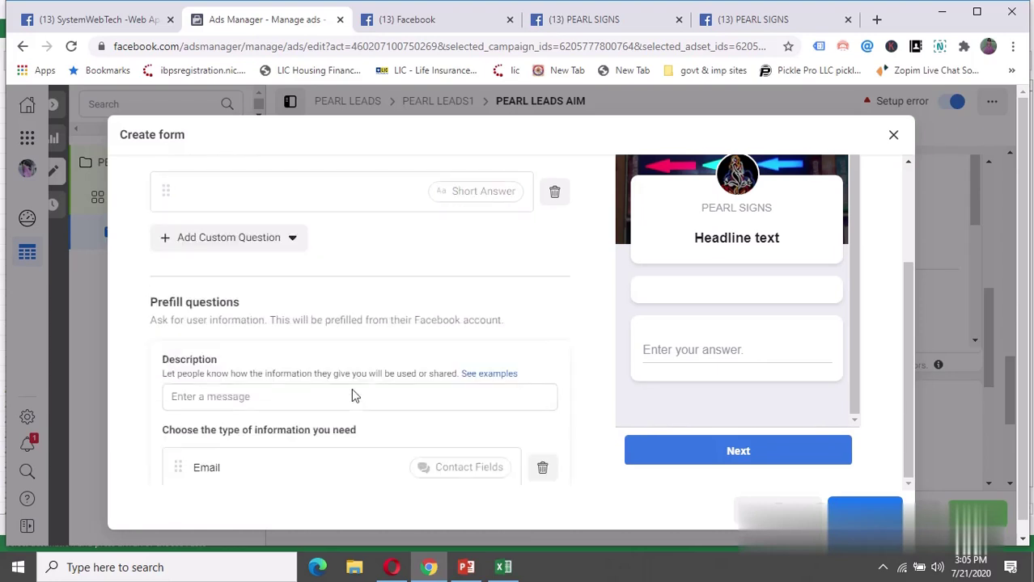
{"action": "scroll", "coordinate": [352, 397], "scroll_direction": "down", "scroll_amount": 1}
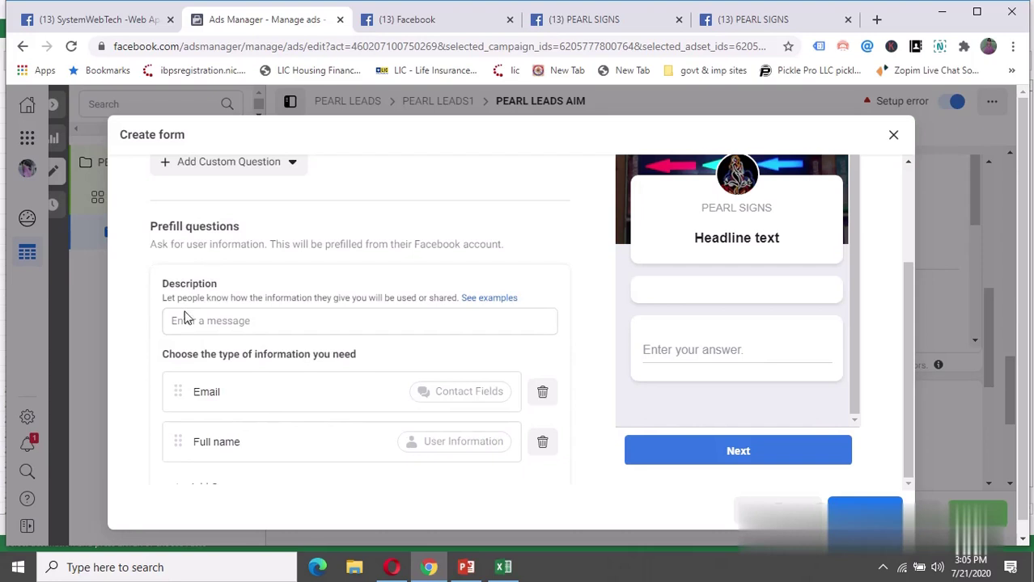
{"action": "scroll", "coordinate": [331, 387], "scroll_direction": "down", "scroll_amount": 1}
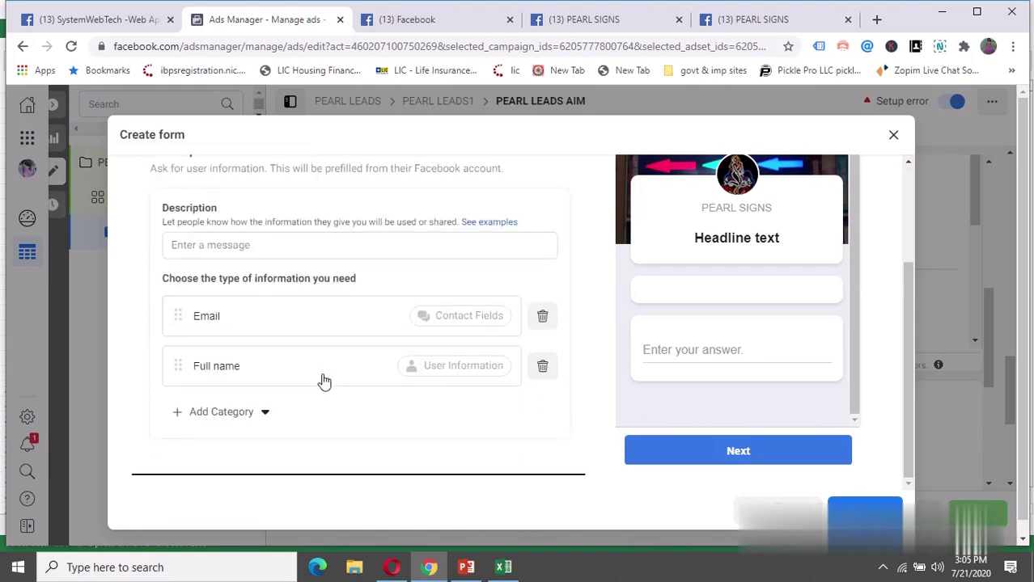
{"action": "left_click", "coordinate": [266, 414]}
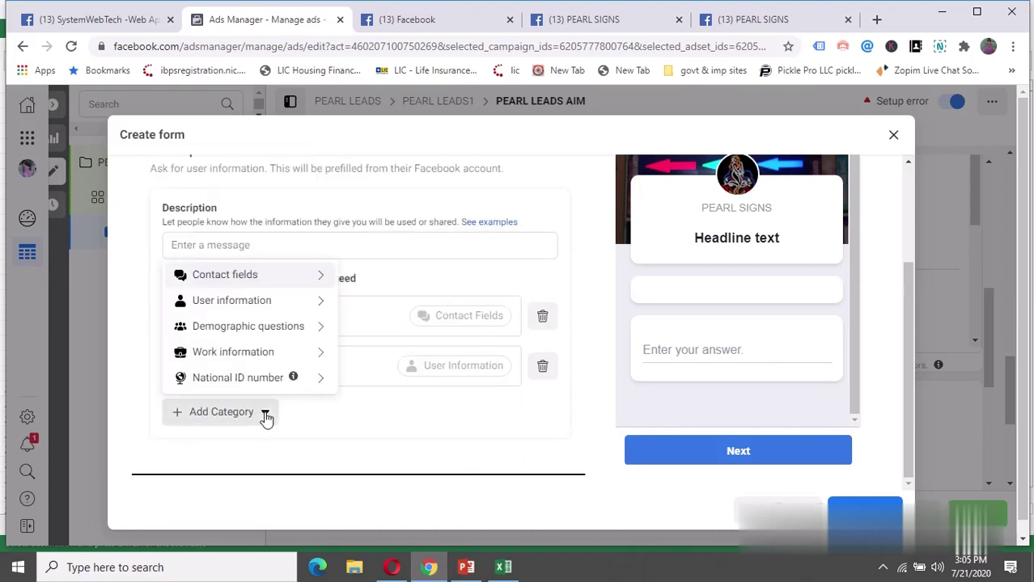
{"action": "mouse_move", "coordinate": [237, 302]}
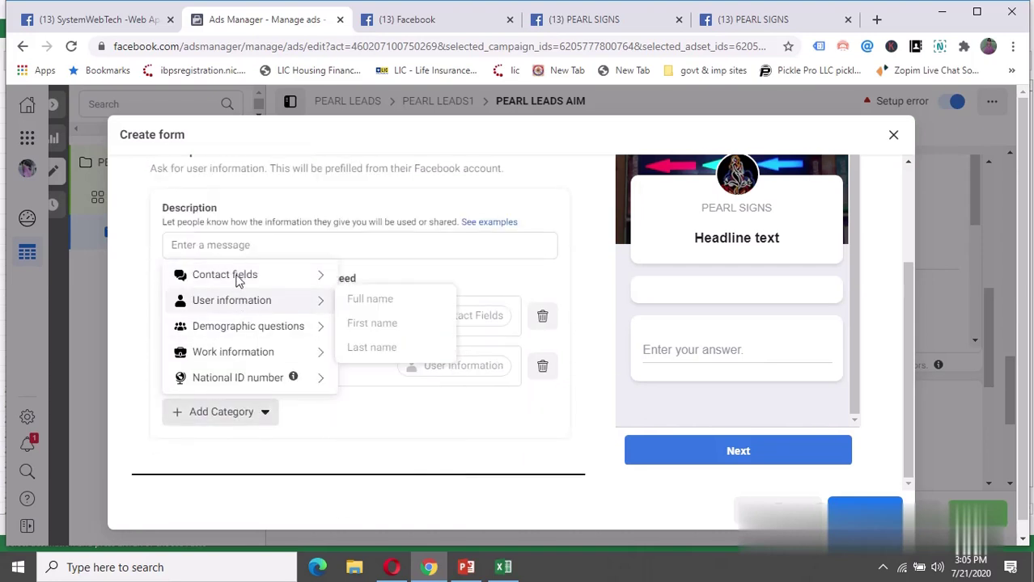
{"action": "mouse_move", "coordinate": [239, 278]}
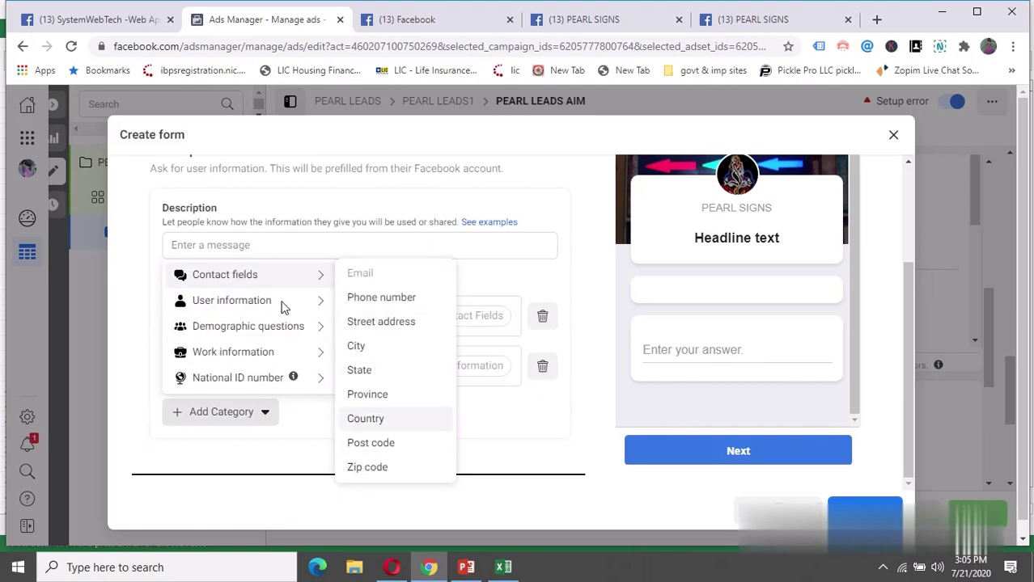
{"action": "mouse_move", "coordinate": [283, 307]}
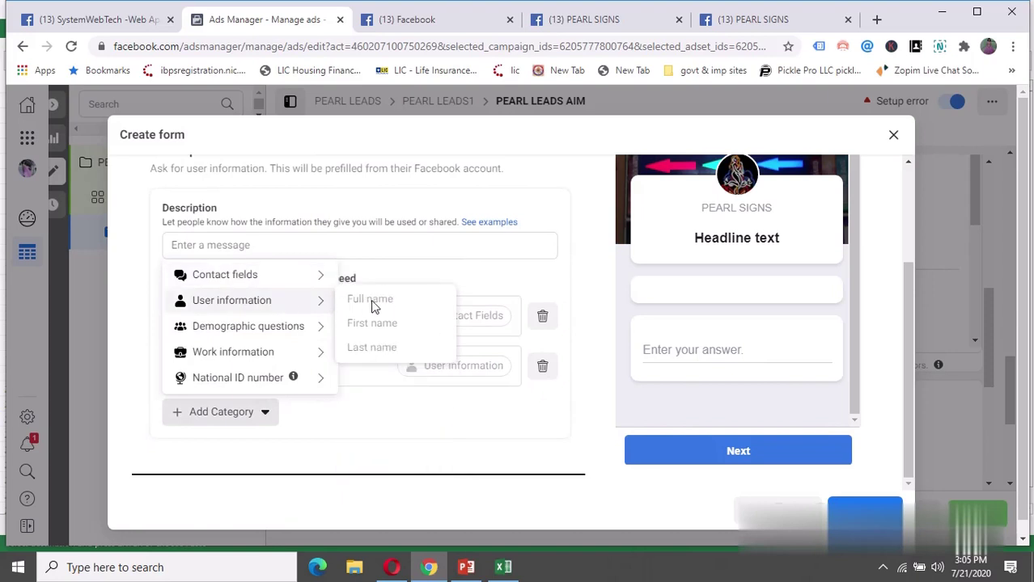
{"action": "mouse_move", "coordinate": [266, 331]}
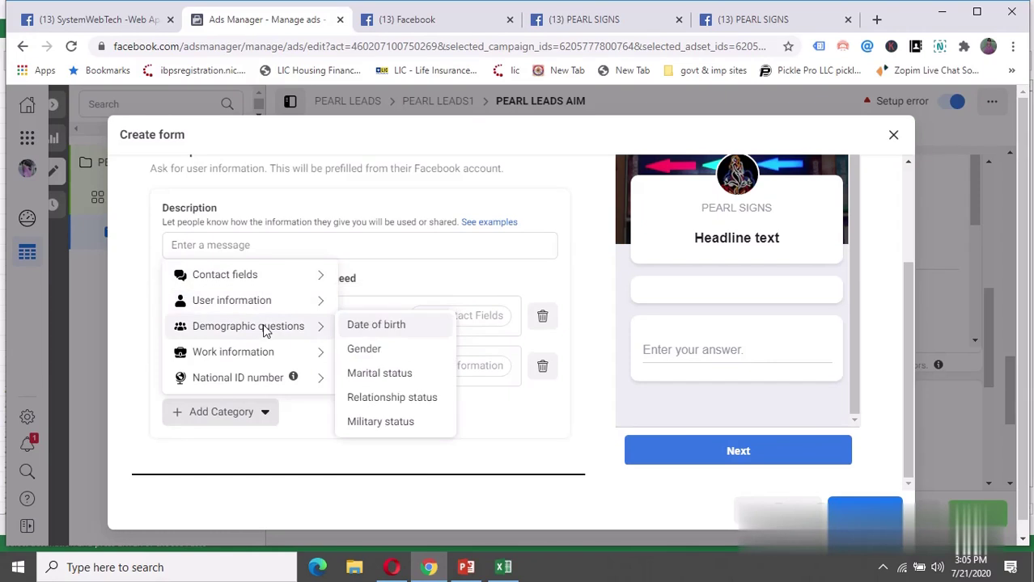
{"action": "mouse_move", "coordinate": [267, 358]}
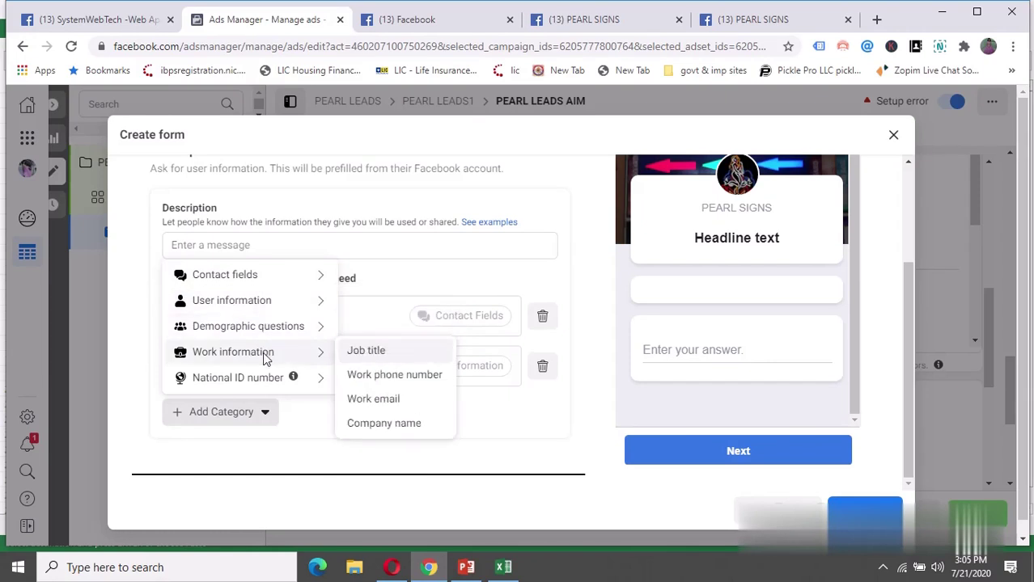
{"action": "mouse_move", "coordinate": [267, 382]}
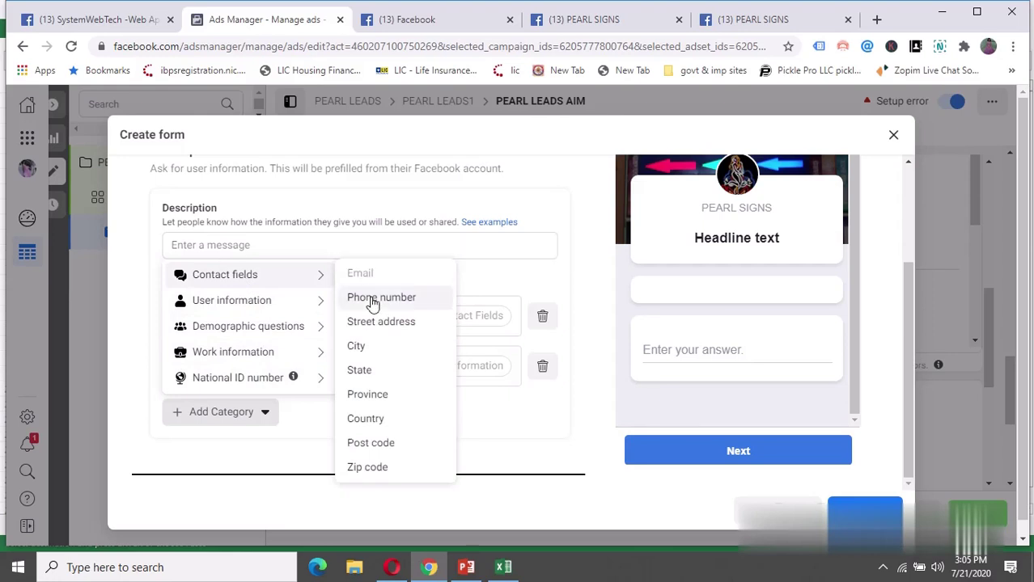
{"action": "left_click", "coordinate": [373, 298]}
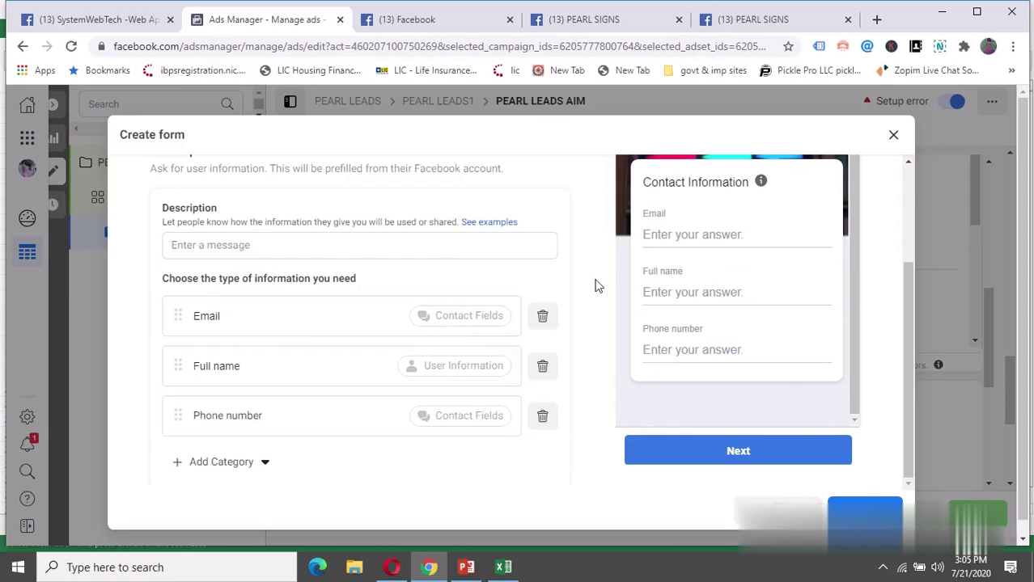
{"action": "left_click", "coordinate": [261, 467]}
{"action": "mouse_move", "coordinate": [266, 328]}
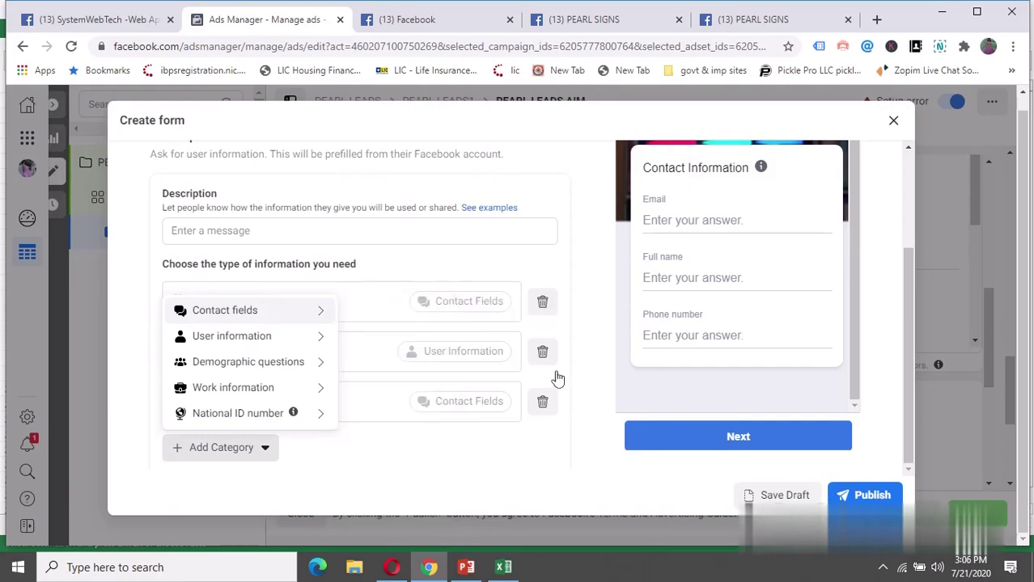
{"action": "scroll", "coordinate": [575, 307], "scroll_direction": "up", "scroll_amount": 3}
{"action": "scroll", "coordinate": [574, 307], "scroll_direction": "down", "scroll_amount": 3}
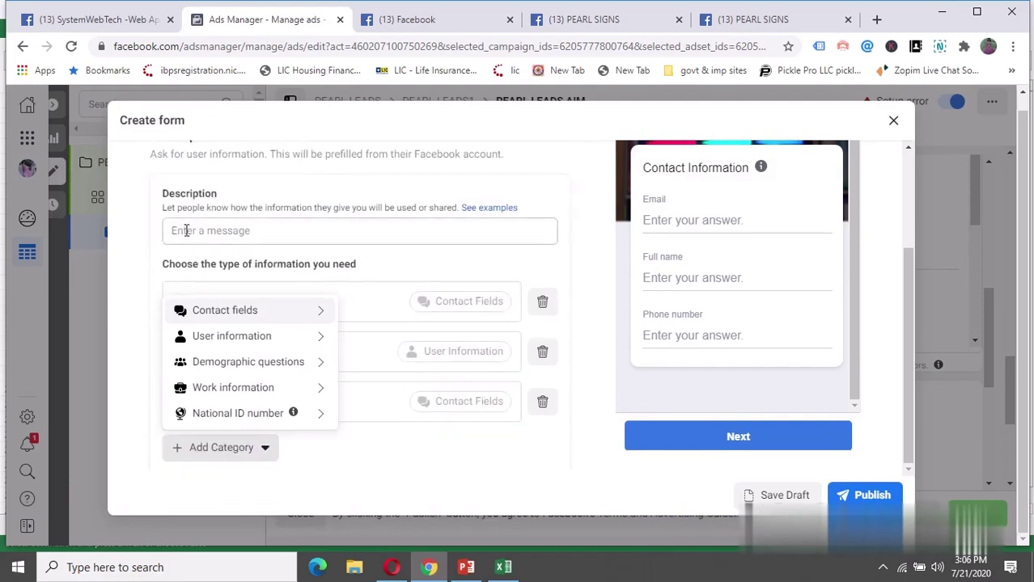
Enter SIGN BOARDS AND HOARDINGS as the description of the prefill questions.
{"action": "left_click", "coordinate": [185, 230]}
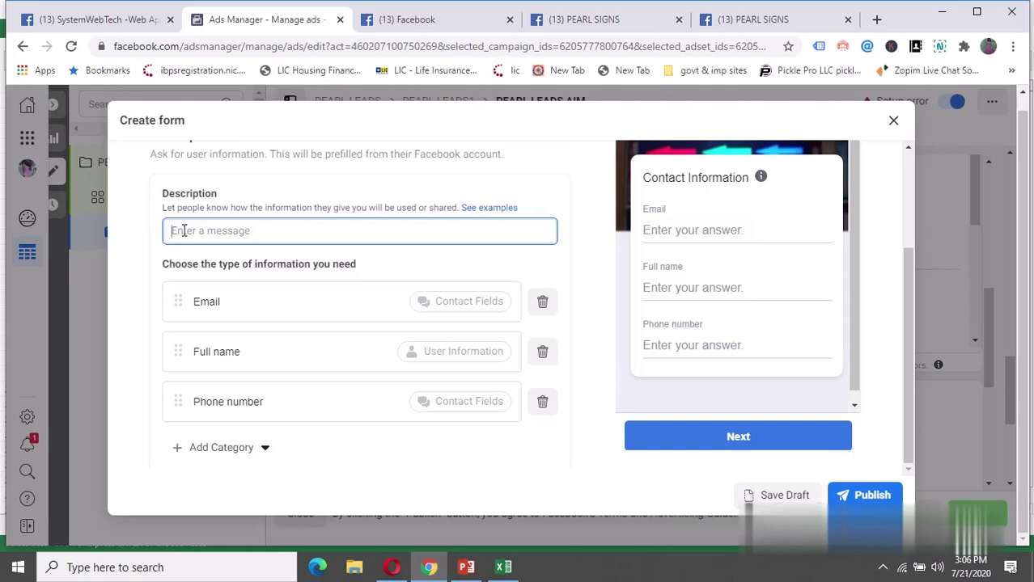
{"action": "type", "text": "SIGN "}
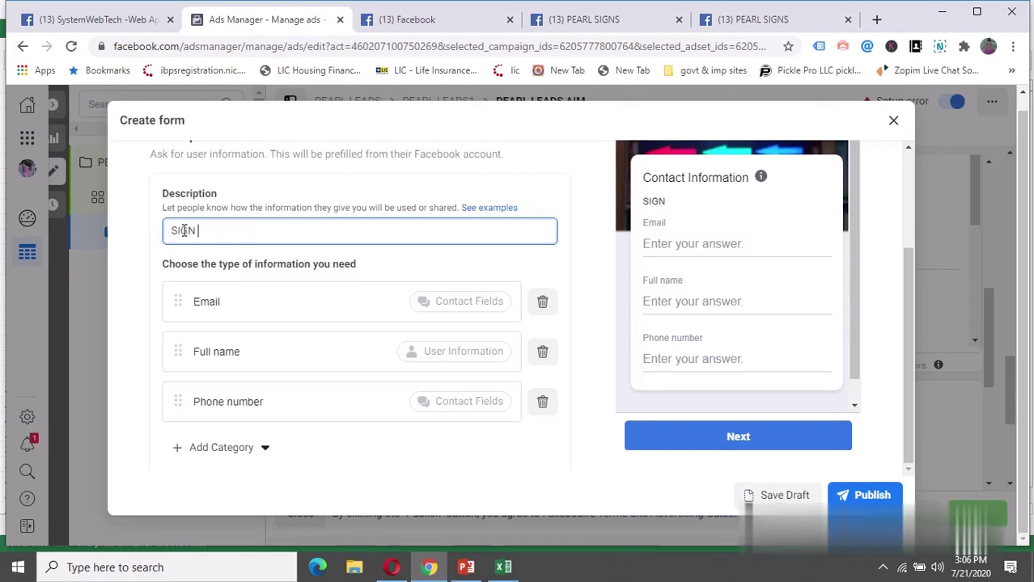
{"action": "type", "text": "BOARDS "}
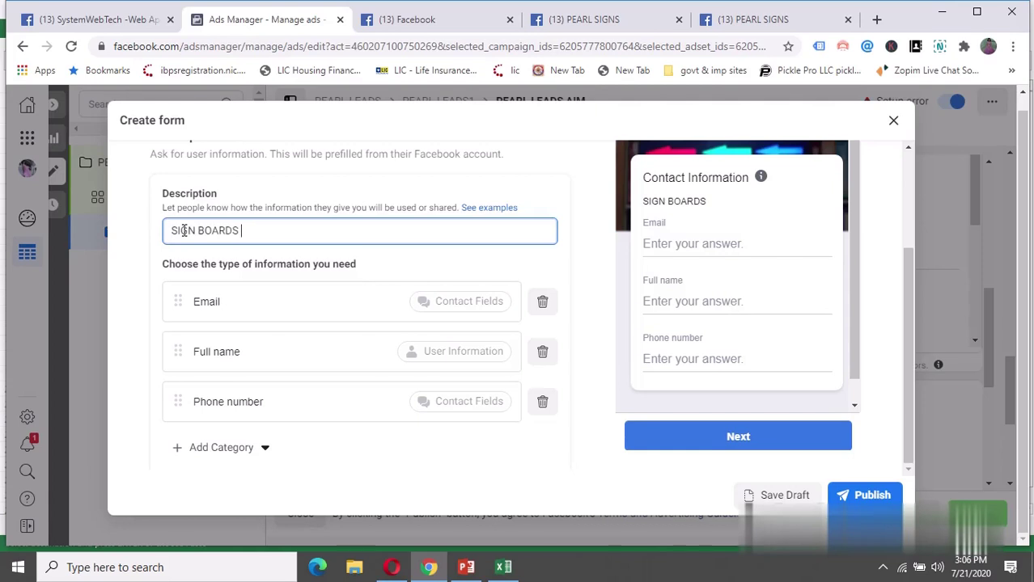
{"action": "type", "text": "AND"}
{"action": "type", "text": "HOARDINGS"}
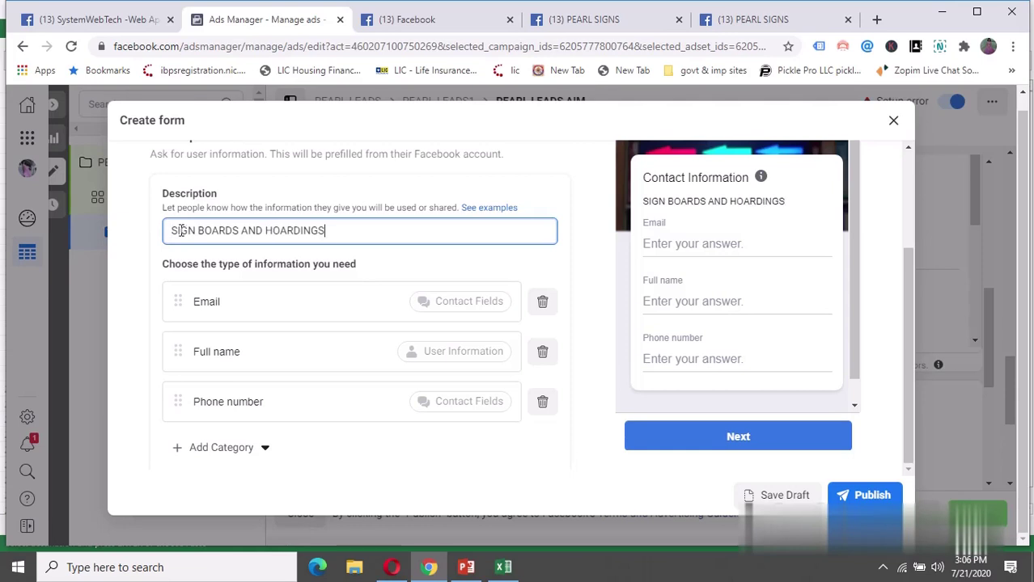
{"action": "left_click", "coordinate": [197, 231]}
Review the form's custom and prefill questions, and the Completion section's headline, description and call-to-action settings.
{"action": "scroll", "coordinate": [445, 325], "scroll_direction": "down", "scroll_amount": 2}
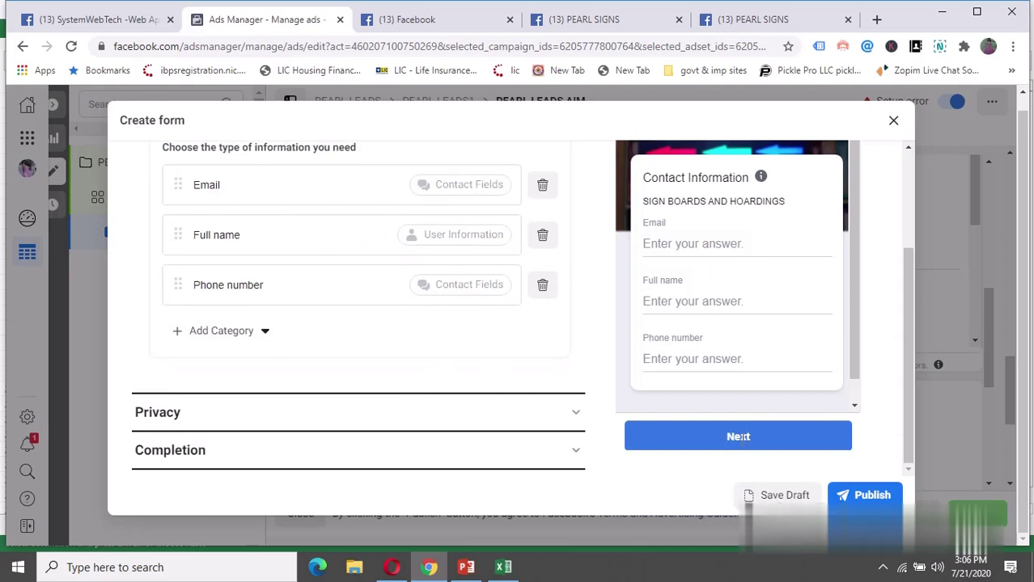
{"action": "scroll", "coordinate": [537, 332], "scroll_direction": "up", "scroll_amount": 5}
{"action": "scroll", "coordinate": [536, 334], "scroll_direction": "down", "scroll_amount": 1}
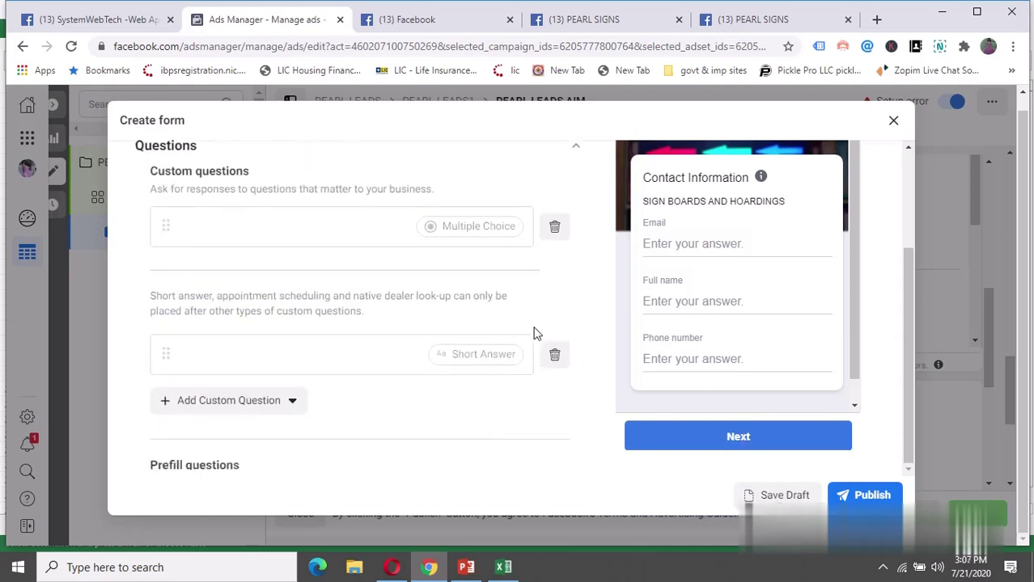
{"action": "scroll", "coordinate": [534, 333], "scroll_direction": "down", "scroll_amount": 4}
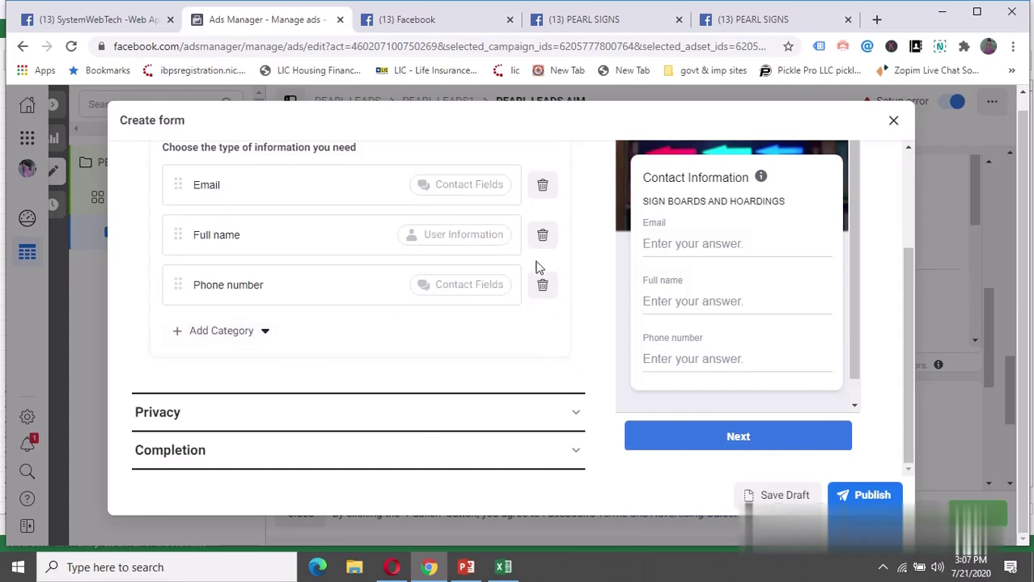
{"action": "scroll", "coordinate": [538, 267], "scroll_direction": "down", "scroll_amount": 5}
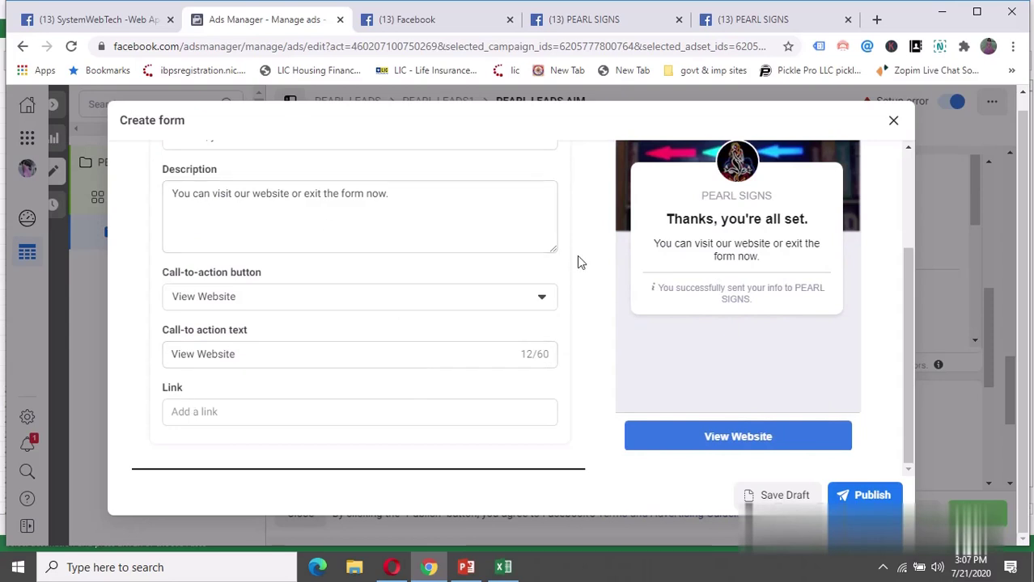
{"action": "scroll", "coordinate": [577, 255], "scroll_direction": "up", "scroll_amount": 1}
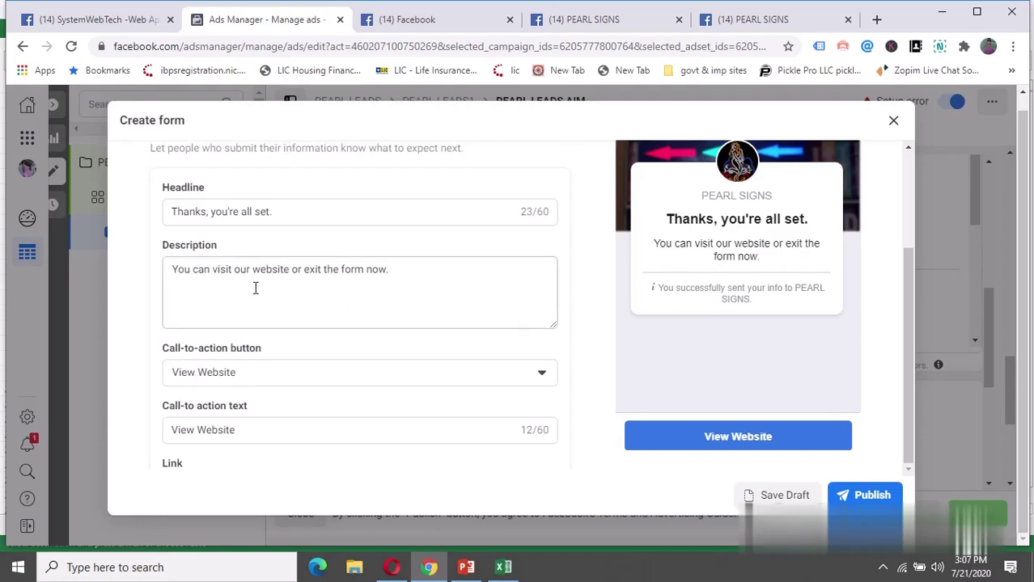
{"action": "scroll", "coordinate": [513, 373], "scroll_direction": "down", "scroll_amount": 1}
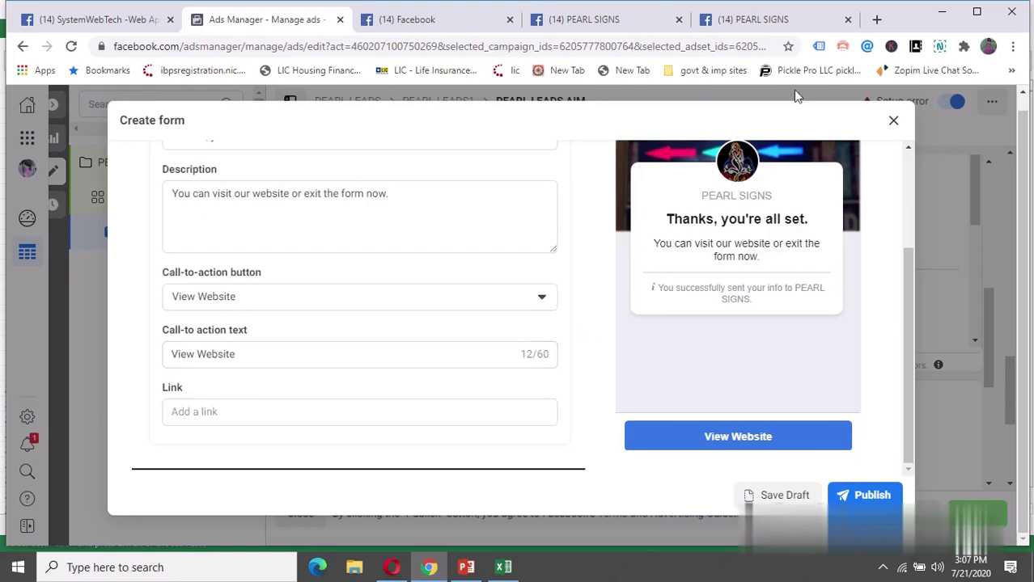
Replace the completion page's call-to-action text with CLICK HERE! and select View Website as its call-to-action button.
{"action": "left_click", "coordinate": [199, 354]}
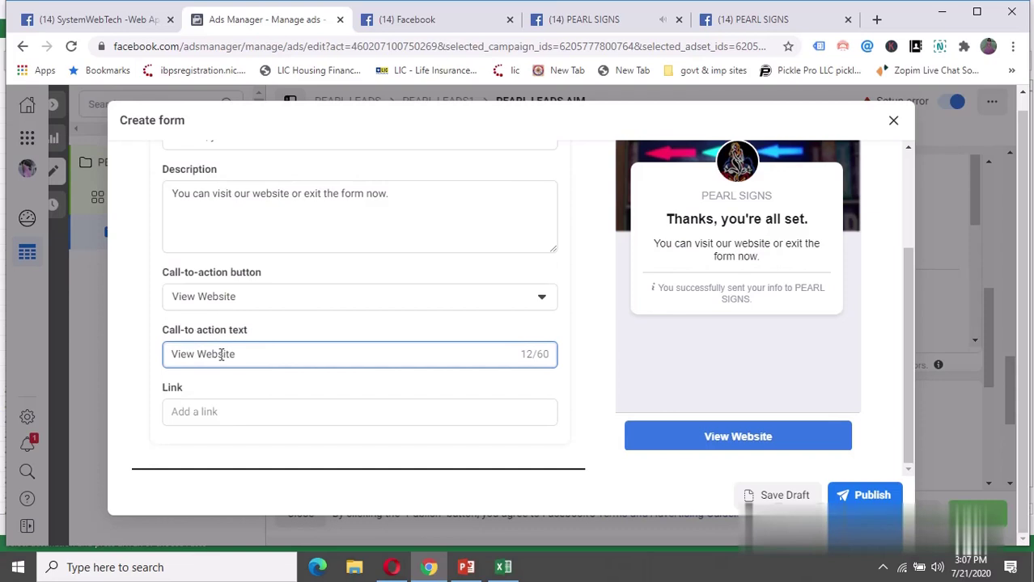
{"action": "left_click_drag", "start_coordinate": [235, 354], "coordinate": [165, 359]}
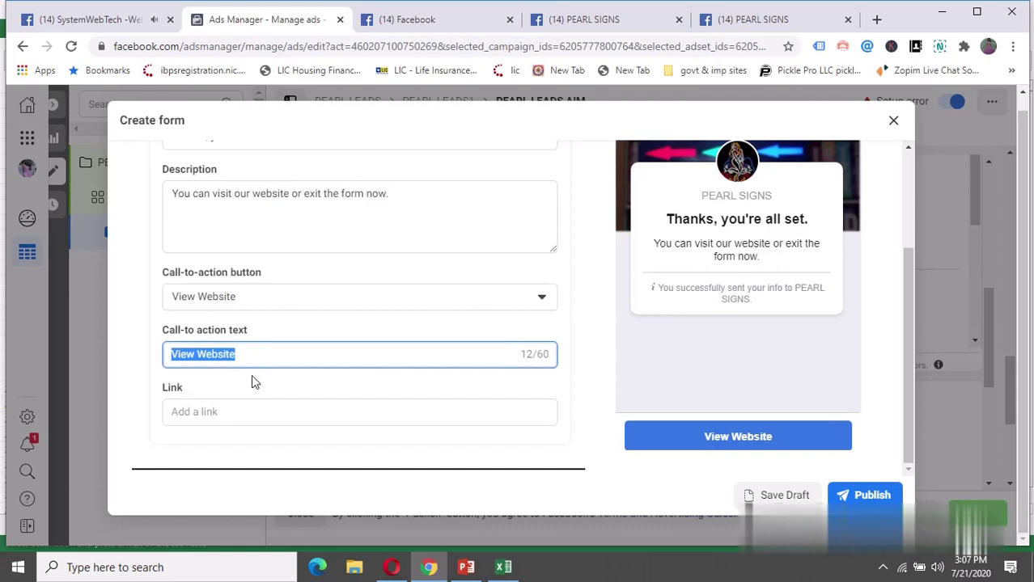
{"action": "key", "text": "BackSpace"}
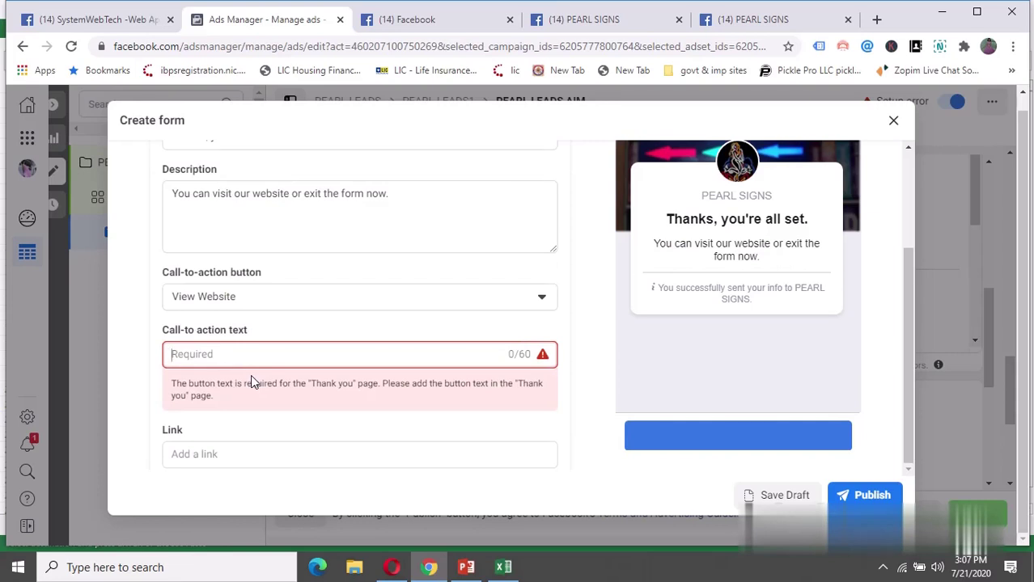
{"action": "type", "text": "CLICK "}
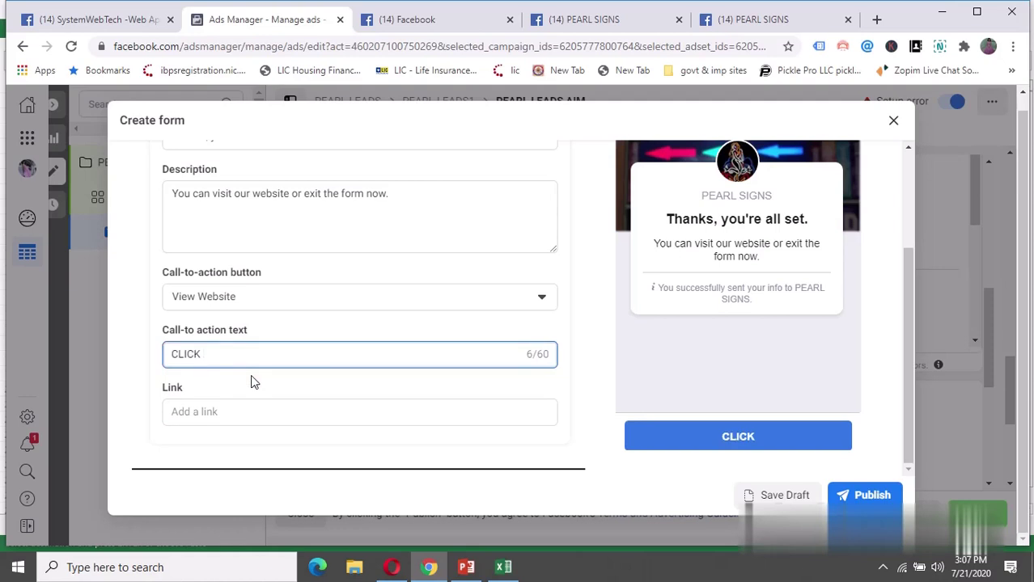
{"action": "type", "text": "HERE"}
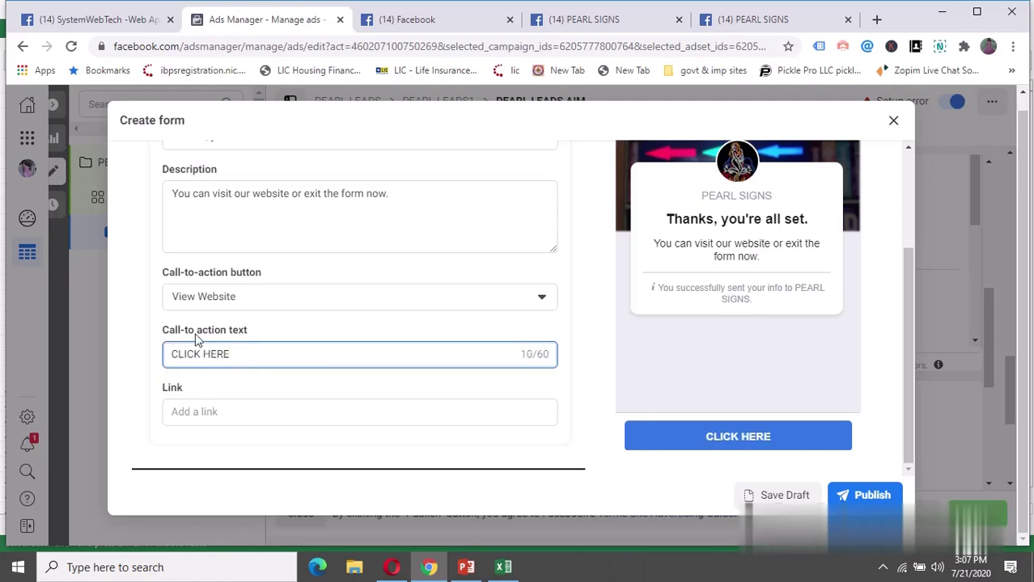
{"action": "type", "text": "!"}
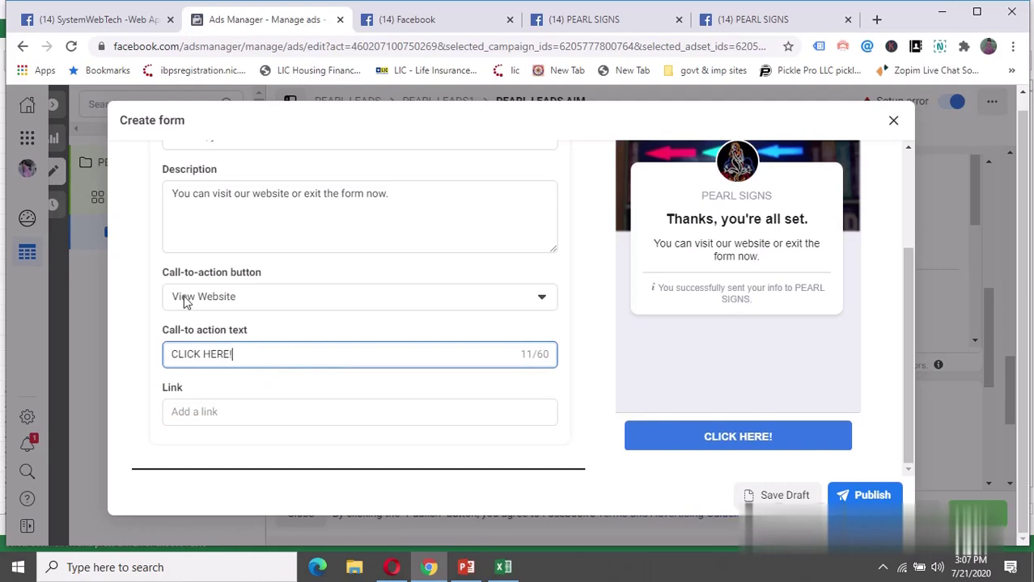
{"action": "left_click", "coordinate": [495, 304]}
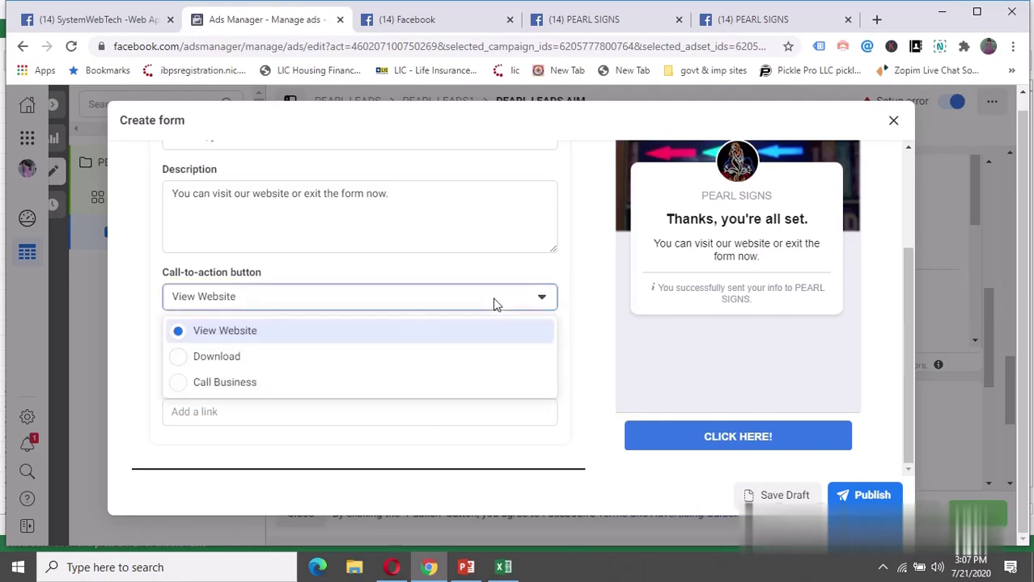
{"action": "left_click", "coordinate": [227, 340]}
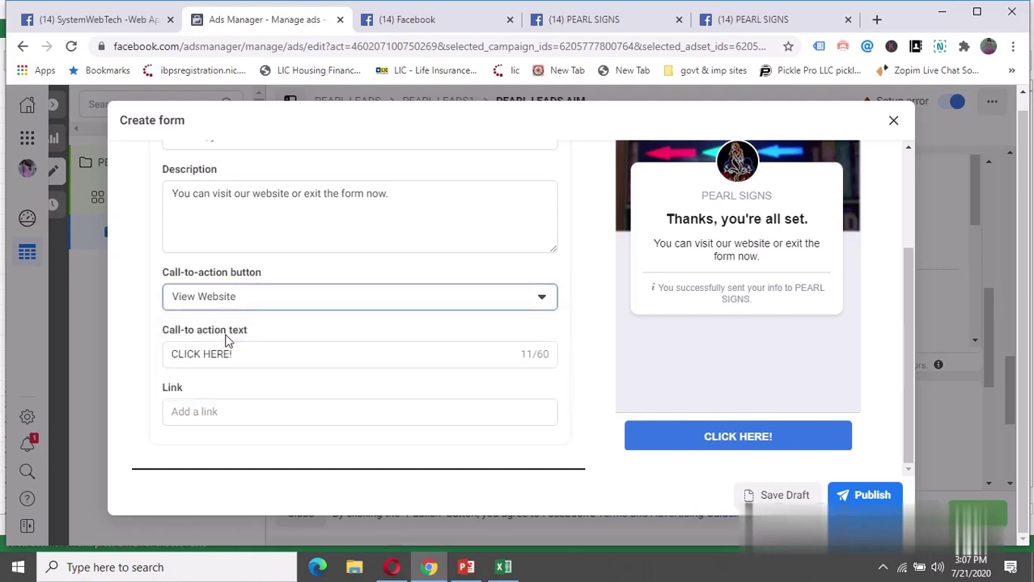
{"action": "left_click", "coordinate": [188, 412]}
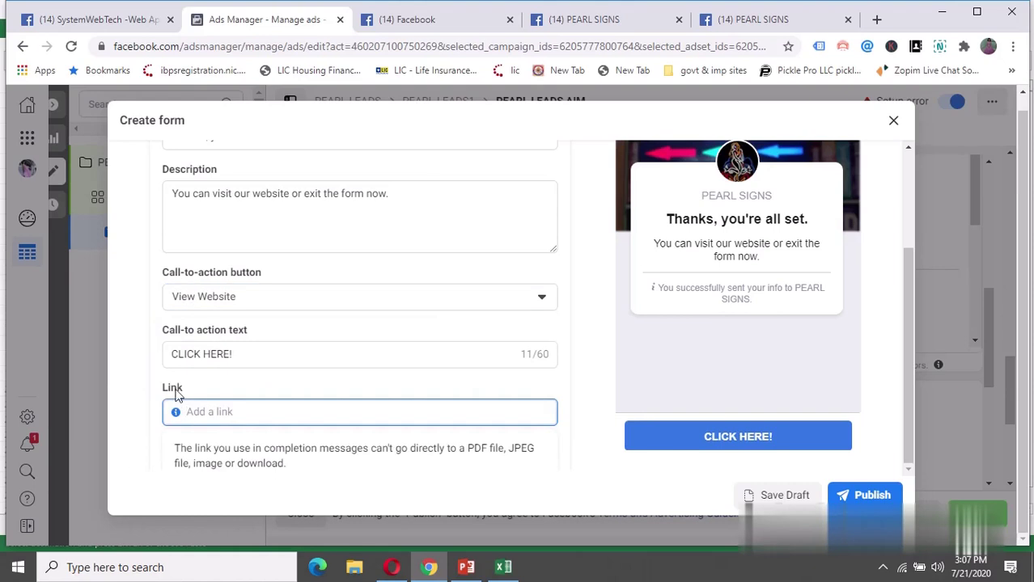
{"action": "type", "text": "HTTP"}
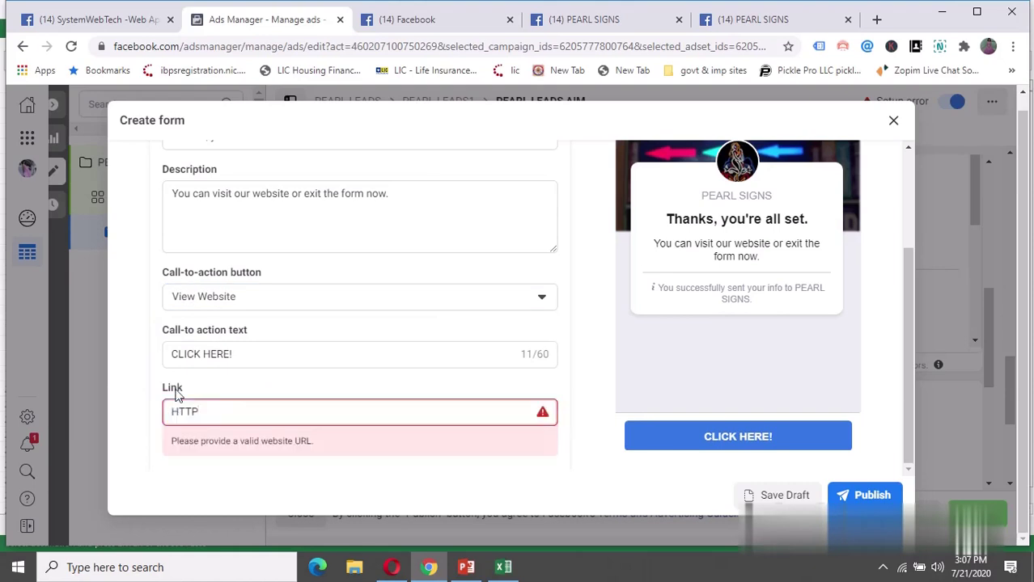
{"action": "key", "text": "BackSpace"}
{"action": "key", "text": "BackSpace"}
{"action": "key", "text": "BackSpace"}
{"action": "key", "text": "BackSpace"}
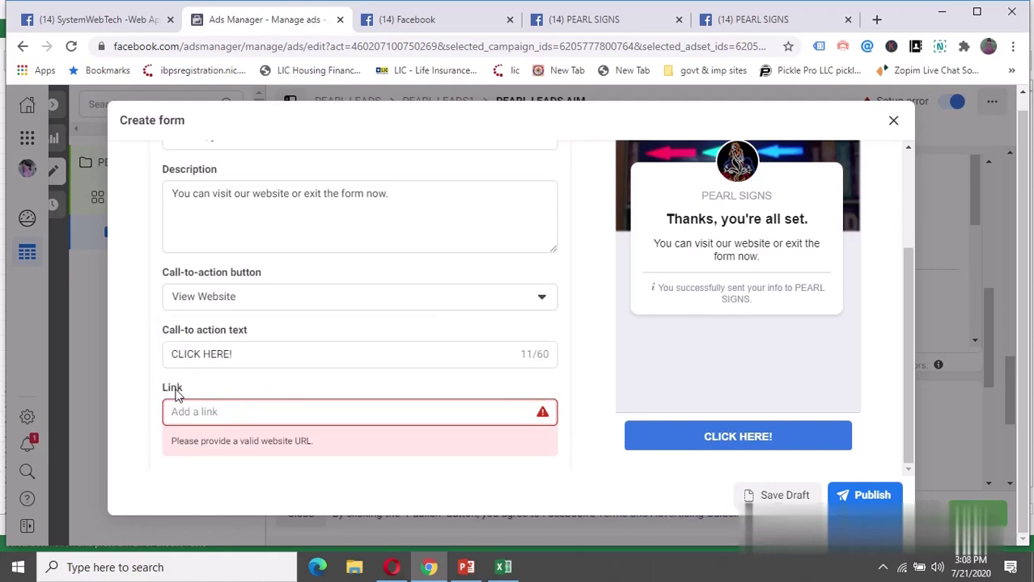
{"action": "type", "text": "htt"}
{"action": "type", "text": "p"}
{"action": "type", "text": ":"}
{"action": "type", "text": "//"}
{"action": "type", "text": "www"}
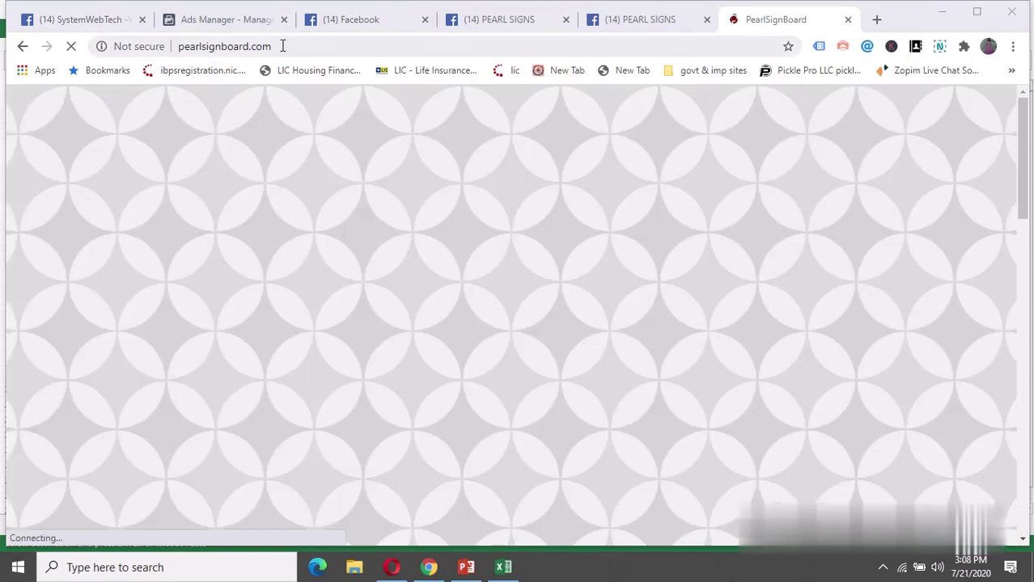
{"action": "left_click", "coordinate": [282, 46]}
{"action": "key", "text": "ctrl+c"}
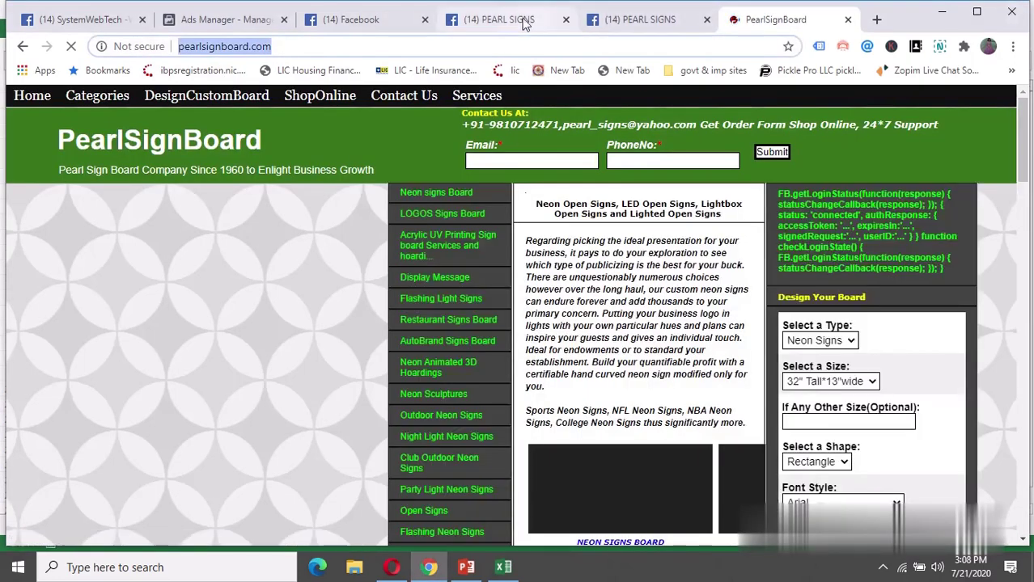
{"action": "left_click", "coordinate": [499, 23]}
{"action": "left_click", "coordinate": [633, 28]}
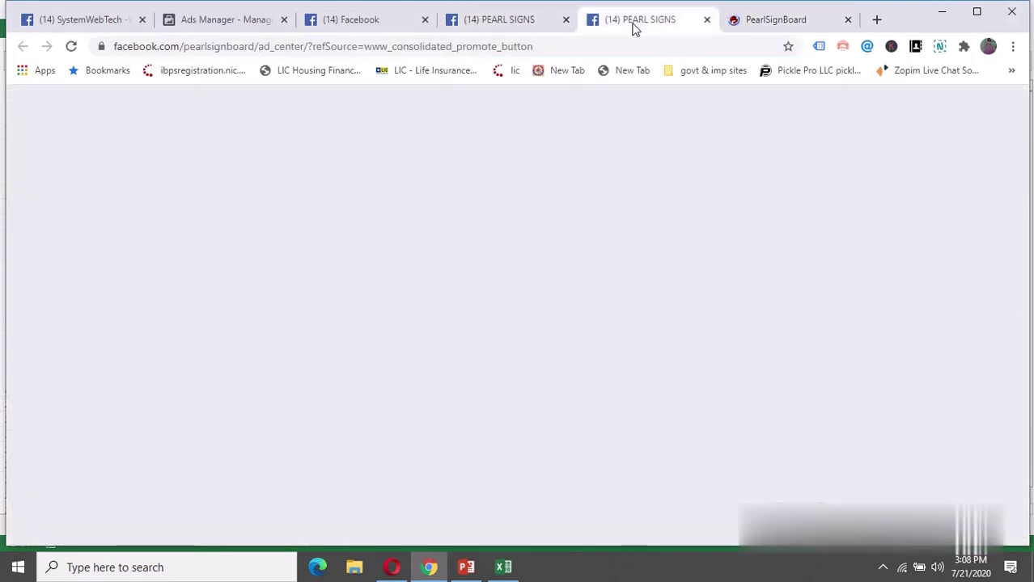
{"action": "left_click", "coordinate": [242, 25]}
{"action": "left_click", "coordinate": [202, 408]}
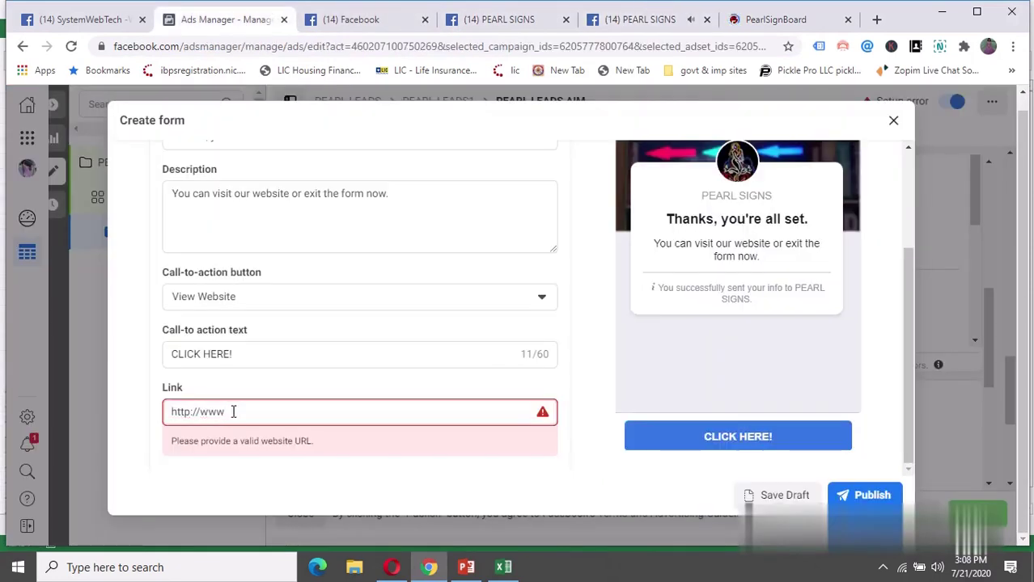
{"action": "triple_click", "coordinate": [202, 408]}
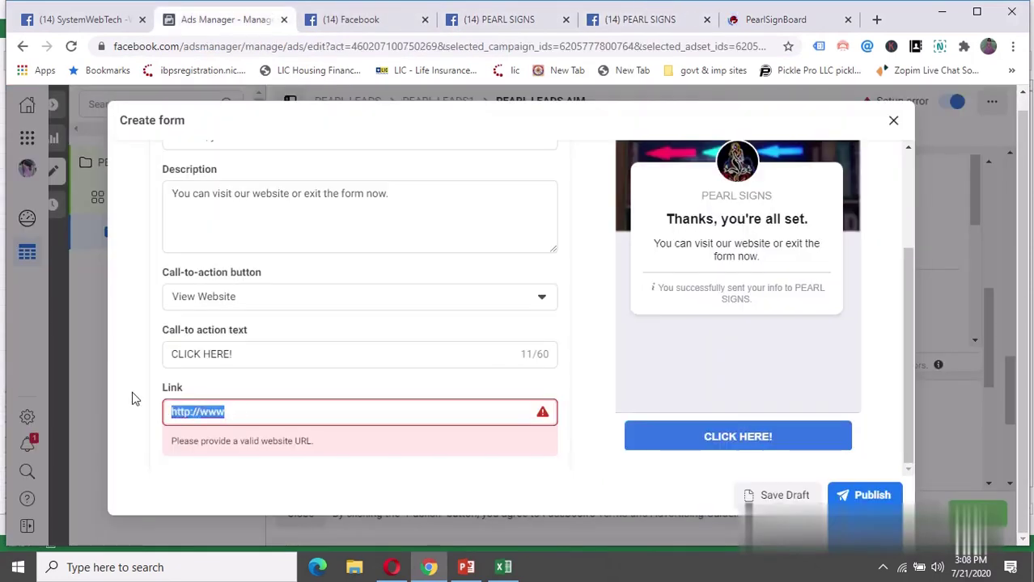
{"action": "key", "text": "ctrl+v"}
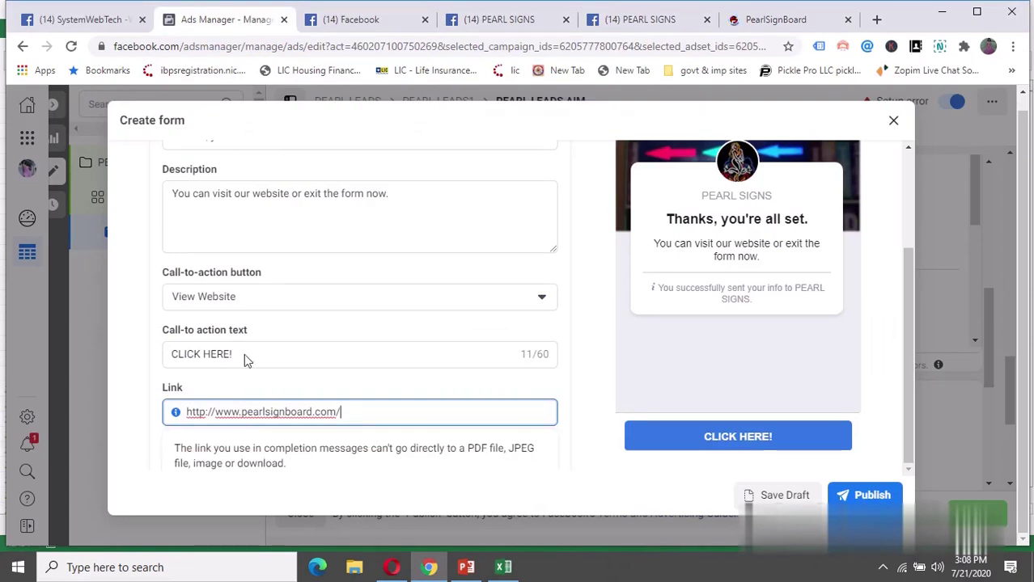
Copy the domain pearlsignboard.com from the completion page's link.
{"action": "scroll", "coordinate": [280, 242], "scroll_direction": "up", "scroll_amount": 2}
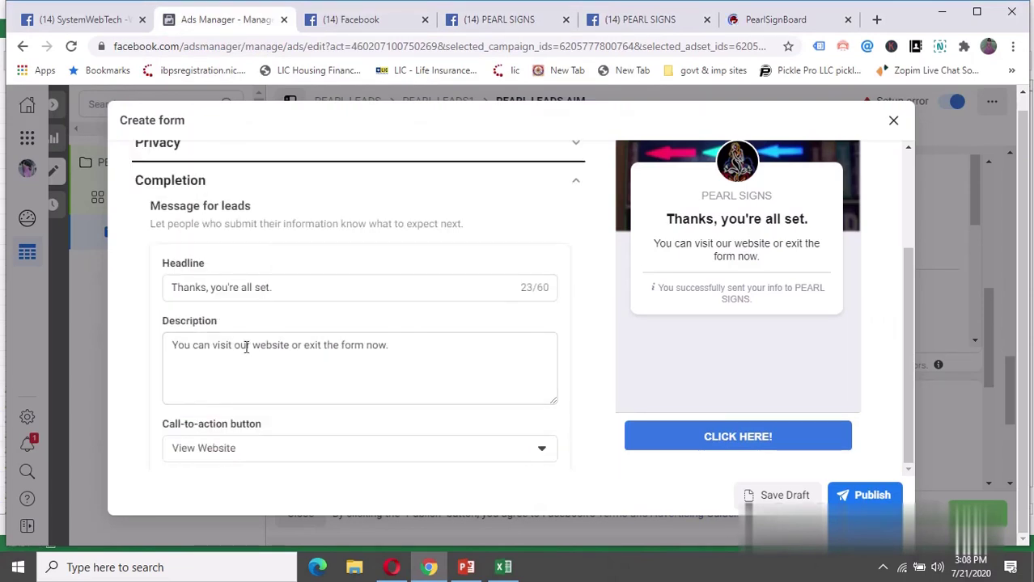
{"action": "left_click", "coordinate": [250, 373]}
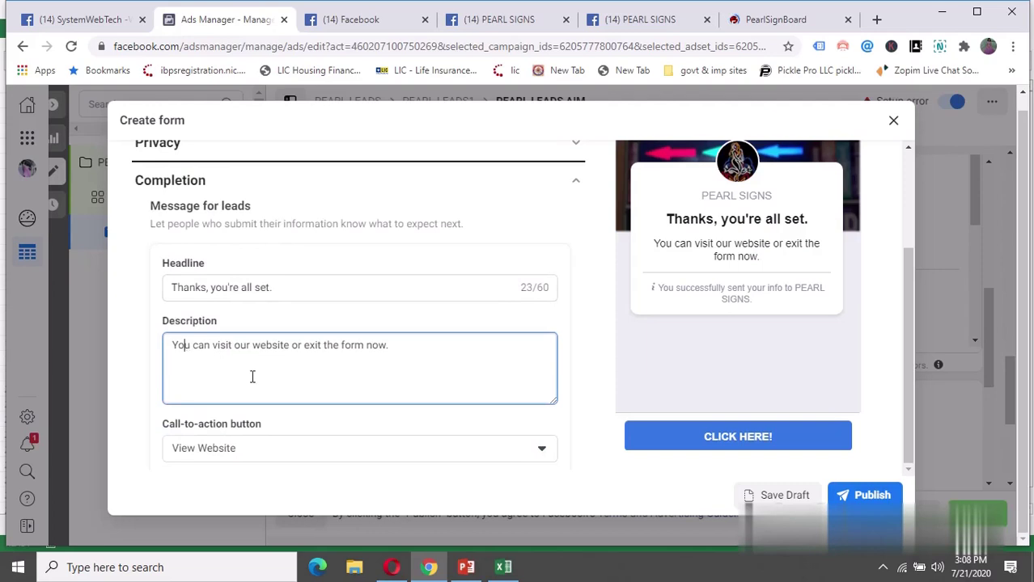
{"action": "scroll", "coordinate": [267, 382], "scroll_direction": "down", "scroll_amount": 2}
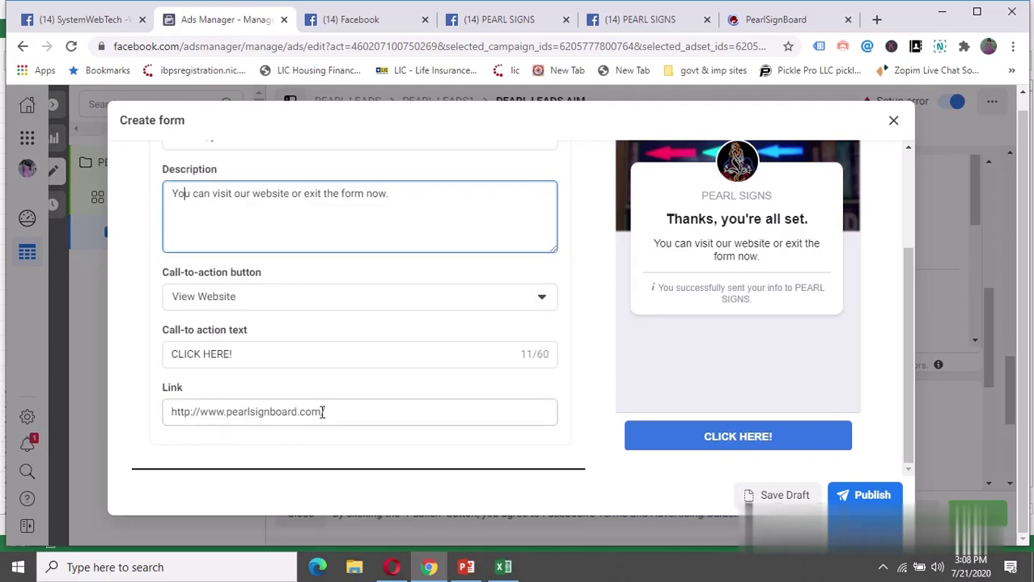
{"action": "left_click", "coordinate": [225, 412]}
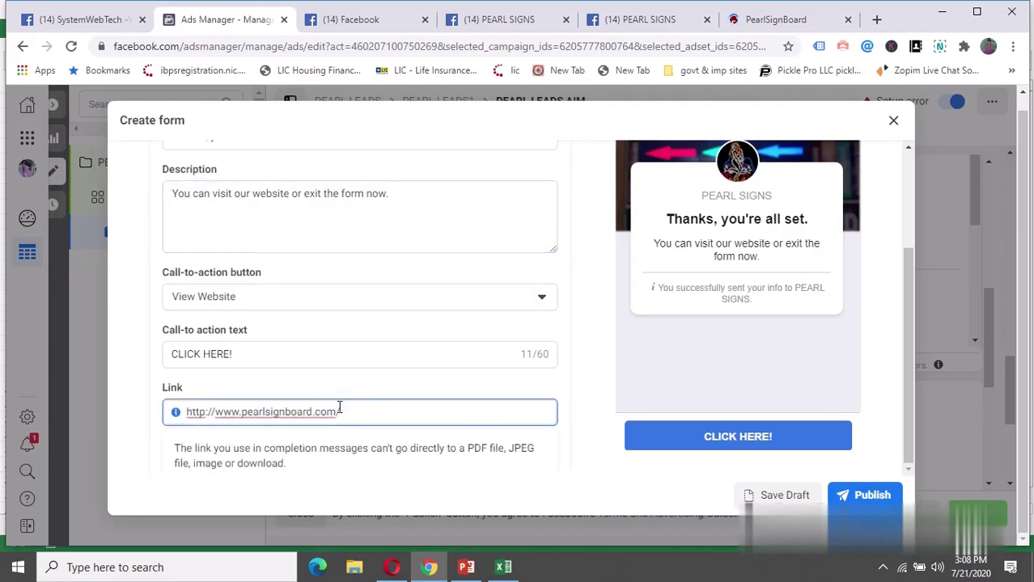
{"action": "left_click_drag", "start_coordinate": [336, 413], "coordinate": [242, 412]}
{"action": "key", "text": "ctrl+c"}
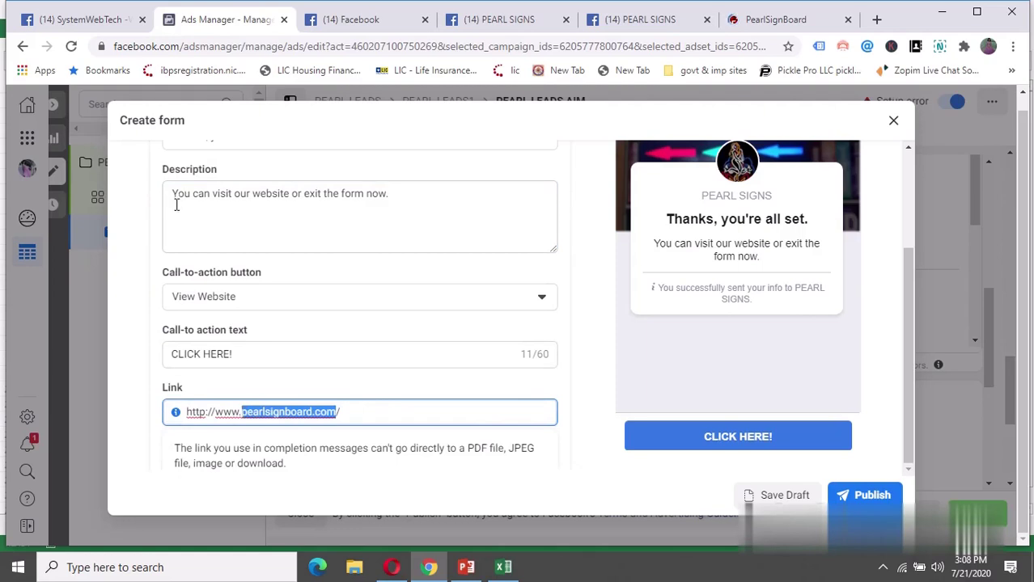
Replace the completion page's description with "pearlsignboard.com will contact you shortly! .".
{"action": "left_click", "coordinate": [175, 195]}
{"action": "scroll", "coordinate": [244, 246], "scroll_direction": "up", "scroll_amount": 2}
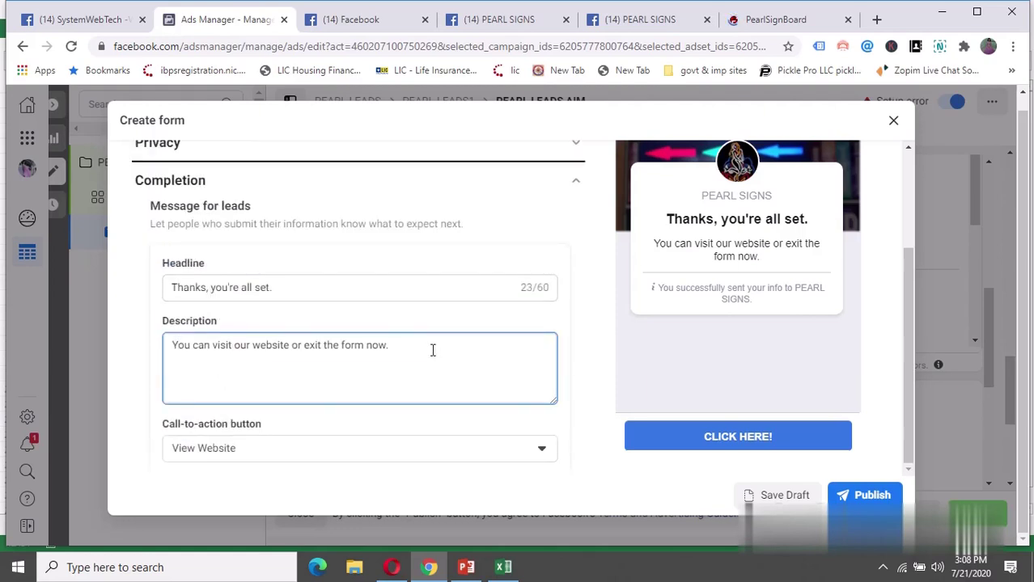
{"action": "left_click_drag", "start_coordinate": [432, 349], "coordinate": [144, 343]}
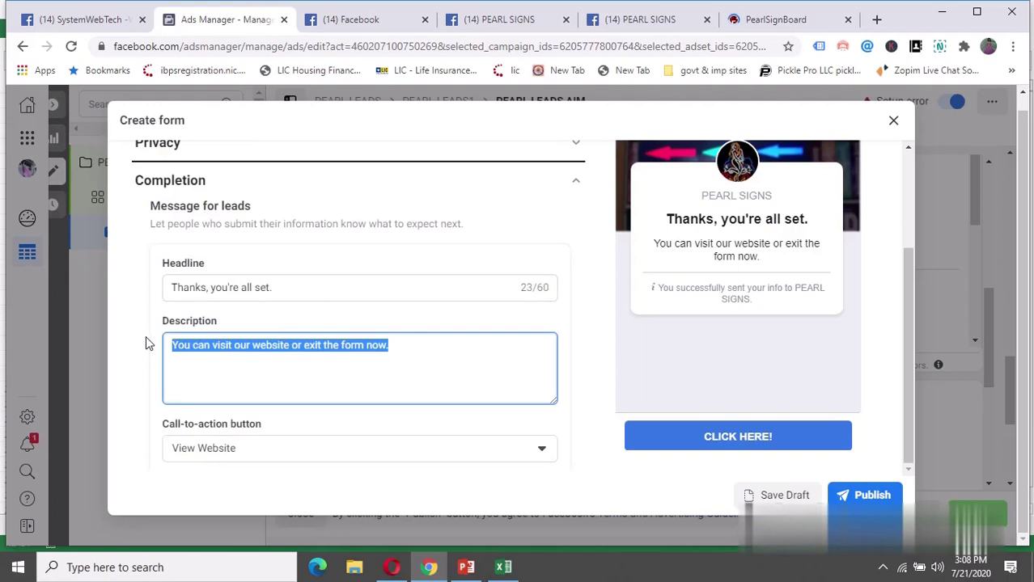
{"action": "key", "text": "ctrl+v"}
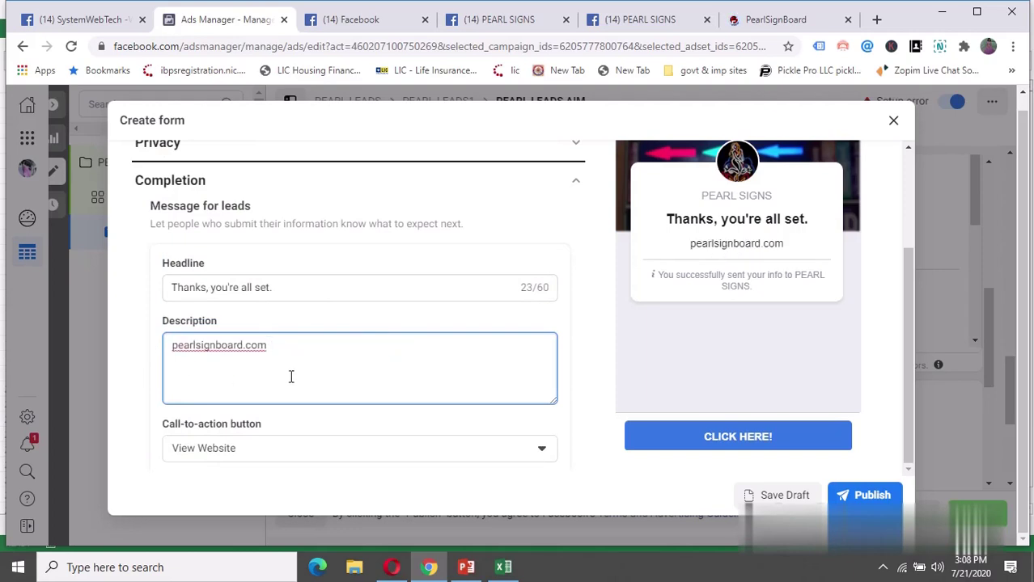
{"action": "type", "text": "will "}
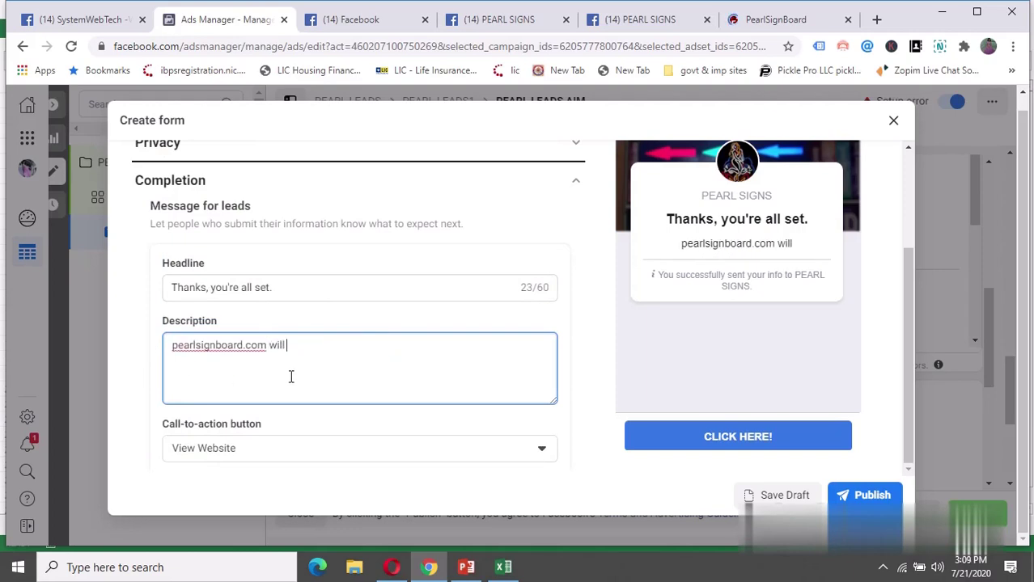
{"action": "type", "text": "conta"}
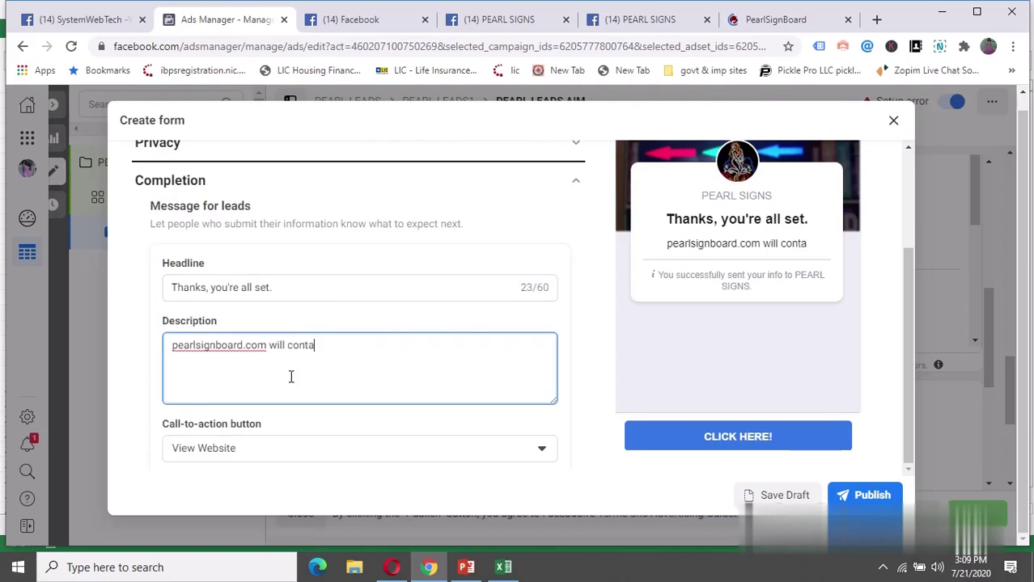
{"action": "type", "text": "ct you"}
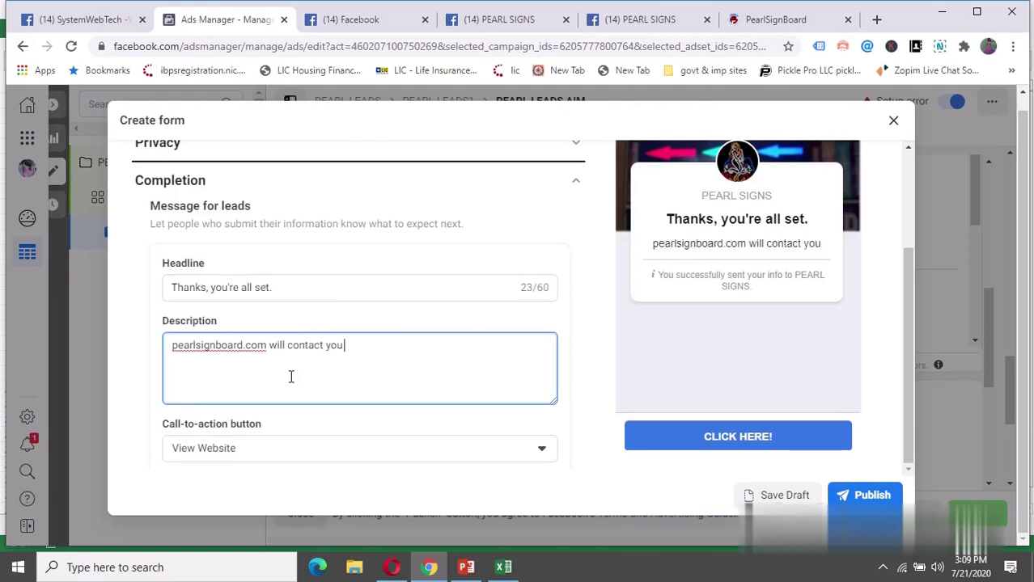
{"action": "type", "text": " shortly"}
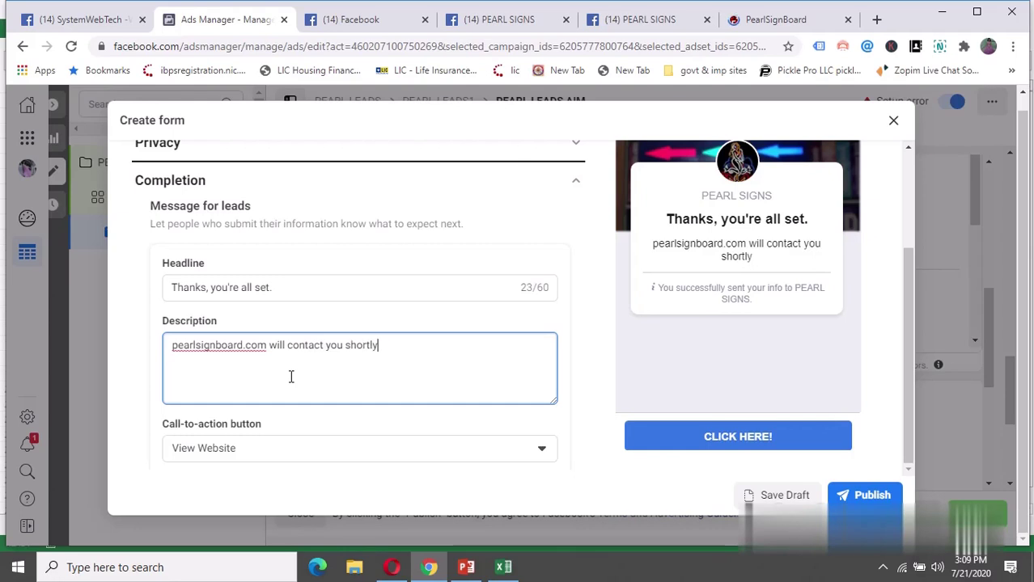
{"action": "type", "text": "! ."}
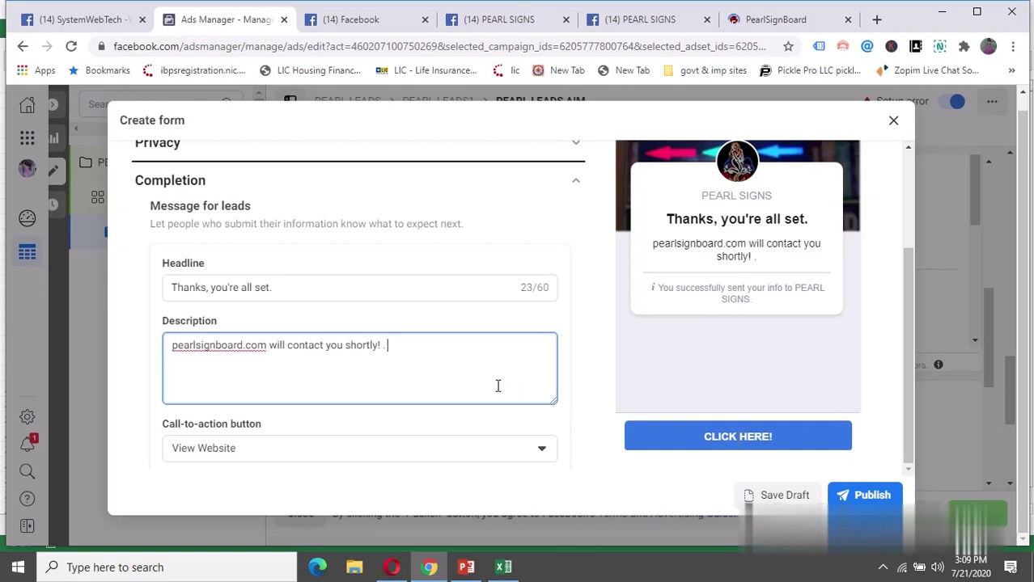
Try to publish the form and examine the Privacy section's policy link, link text and custom disclaimer settings.
{"action": "scroll", "coordinate": [496, 386], "scroll_direction": "down", "scroll_amount": 2}
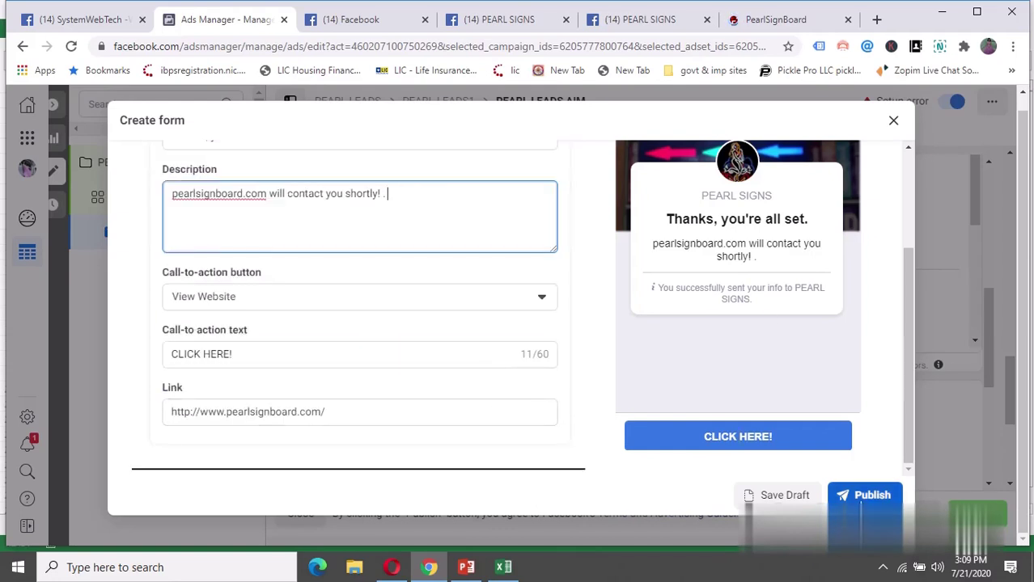
{"action": "left_click", "coordinate": [483, 417]}
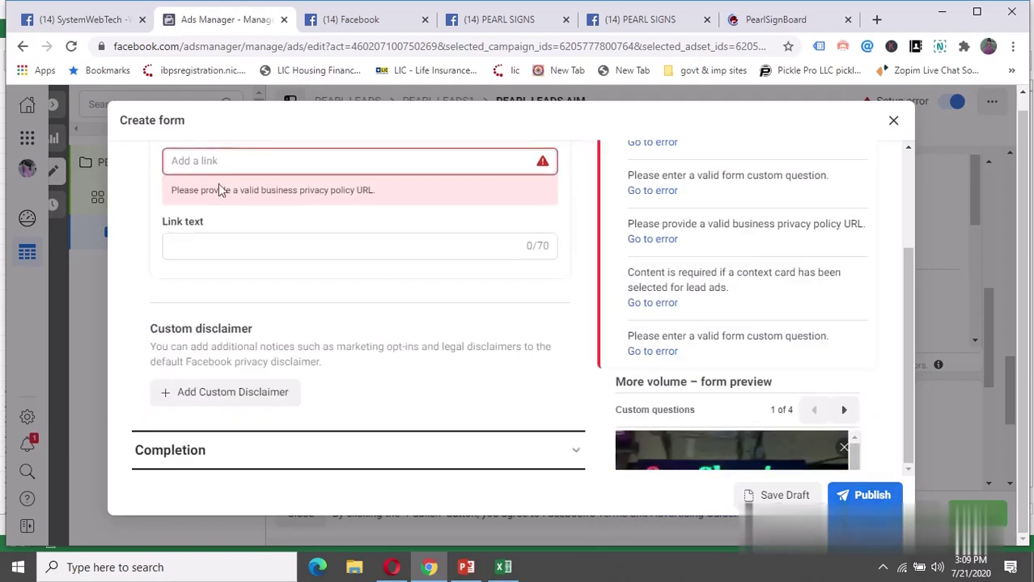
{"action": "scroll", "coordinate": [380, 321], "scroll_direction": "up", "scroll_amount": 2}
{"action": "left_click", "coordinate": [196, 307]}
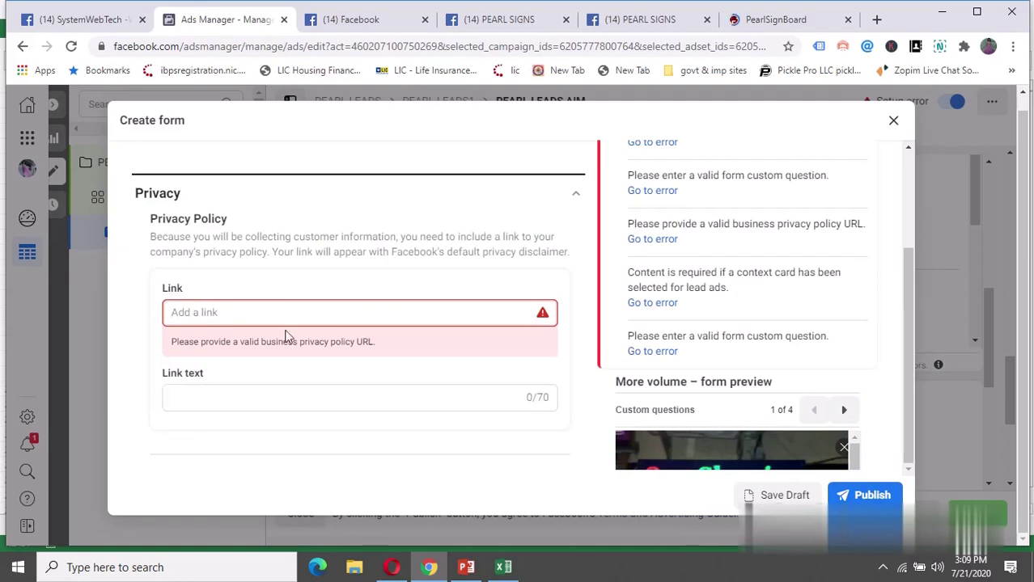
{"action": "scroll", "coordinate": [351, 356], "scroll_direction": "down", "scroll_amount": 2}
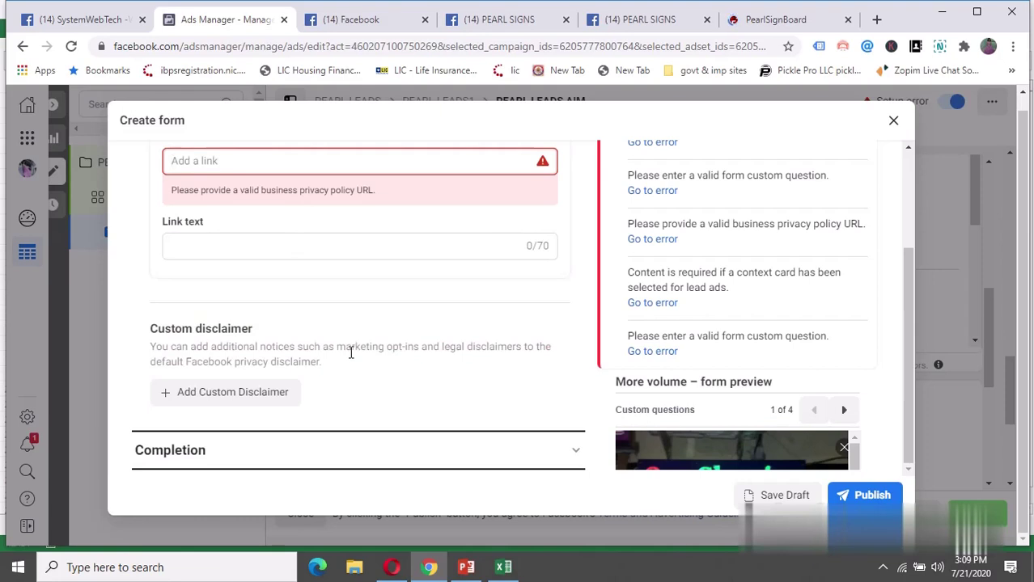
{"action": "scroll", "coordinate": [351, 354], "scroll_direction": "up", "scroll_amount": 4}
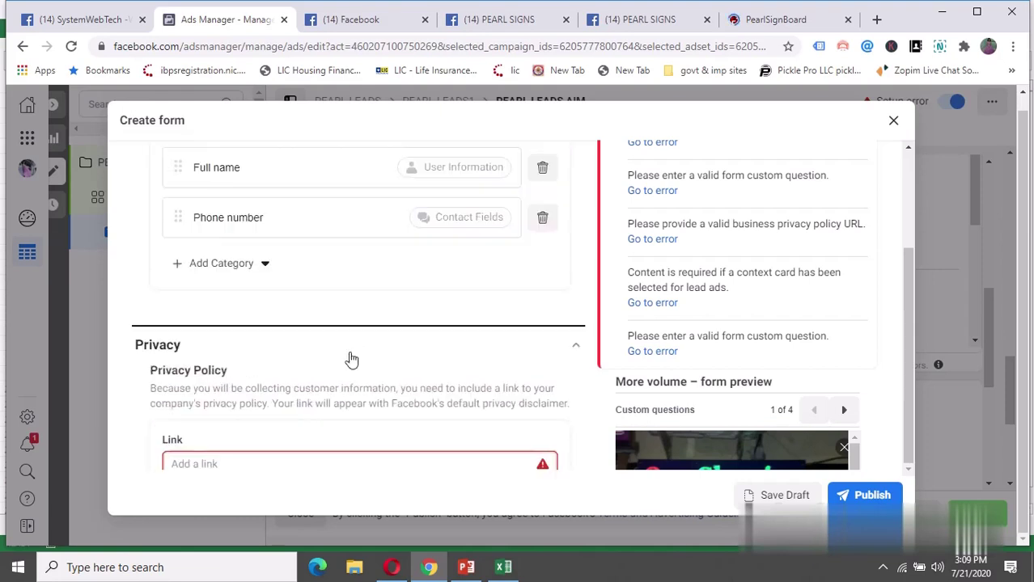
{"action": "scroll", "coordinate": [306, 381], "scroll_direction": "down", "scroll_amount": 2}
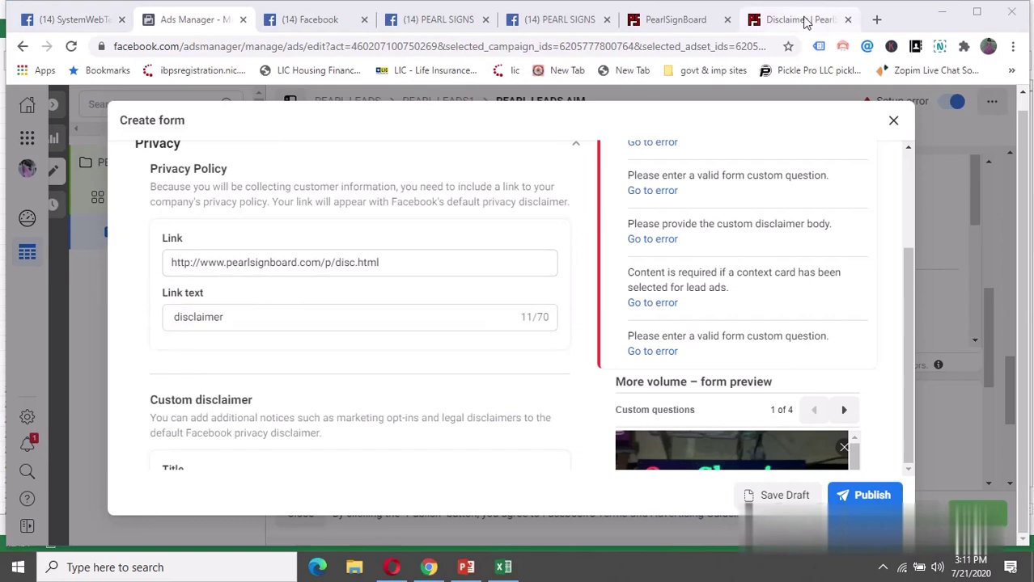
Check the PearlSignBoard disclaimer page used as the form's privacy policy link, and return to the form's Privacy section.
{"action": "left_click", "coordinate": [801, 20]}
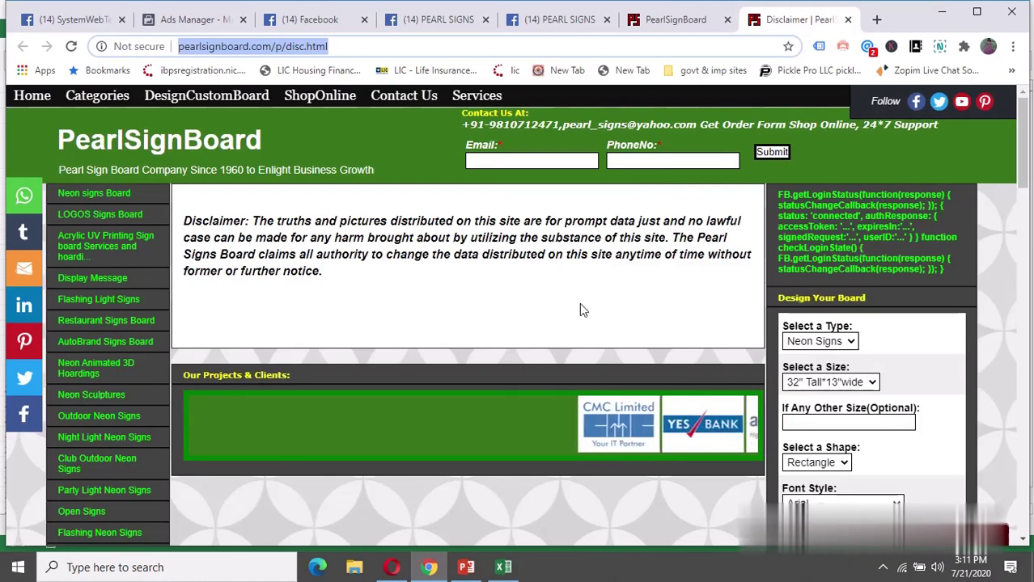
{"action": "left_click", "coordinate": [182, 19]}
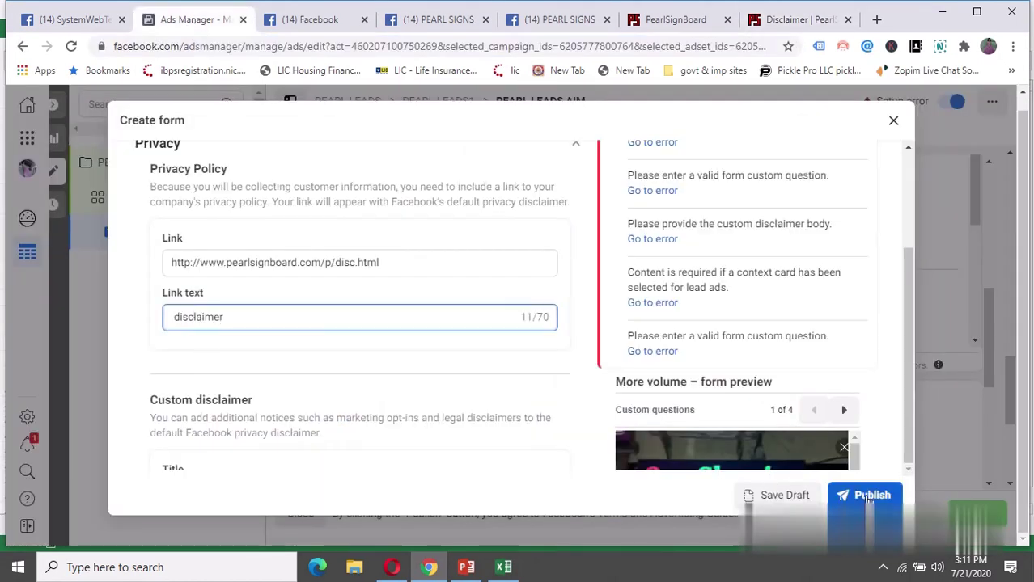
{"action": "left_click", "coordinate": [320, 356]}
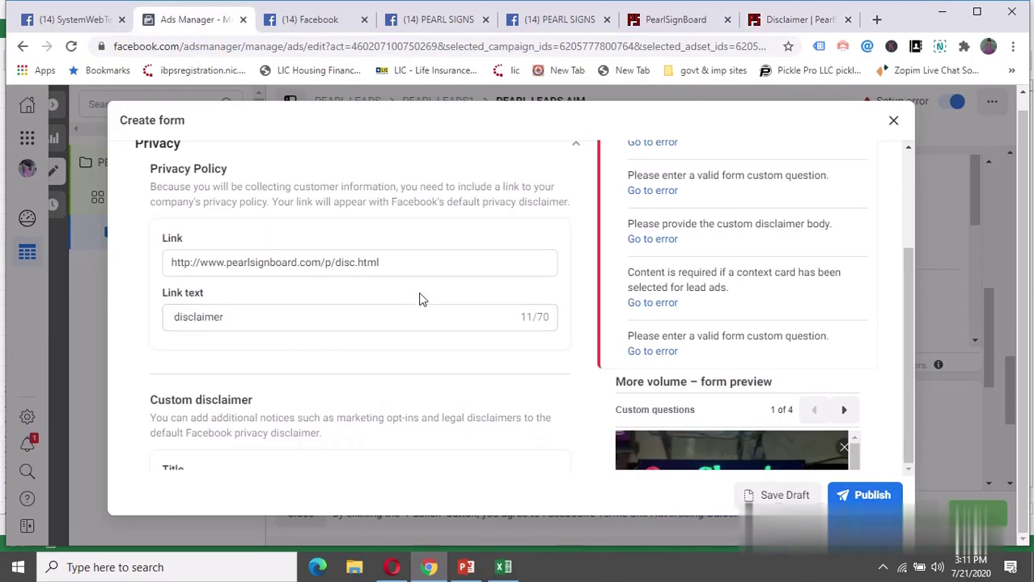
Review the form's flagged custom questions, greeting headline and description, and the list of errors beside the form name.
{"action": "scroll", "coordinate": [417, 298], "scroll_direction": "up", "scroll_amount": 6}
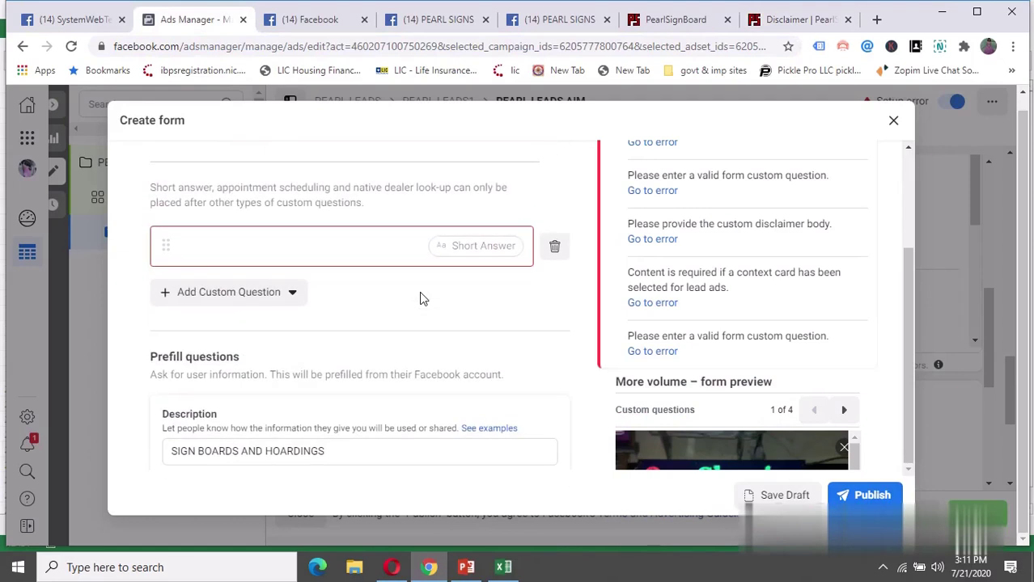
{"action": "scroll", "coordinate": [420, 298], "scroll_direction": "up", "scroll_amount": 5}
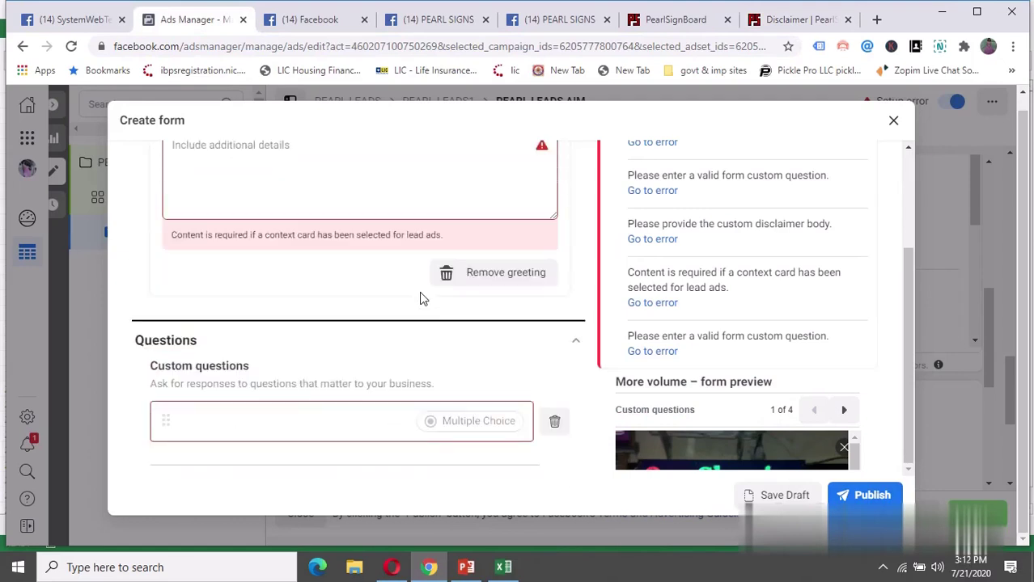
{"action": "scroll", "coordinate": [420, 298], "scroll_direction": "up", "scroll_amount": 3}
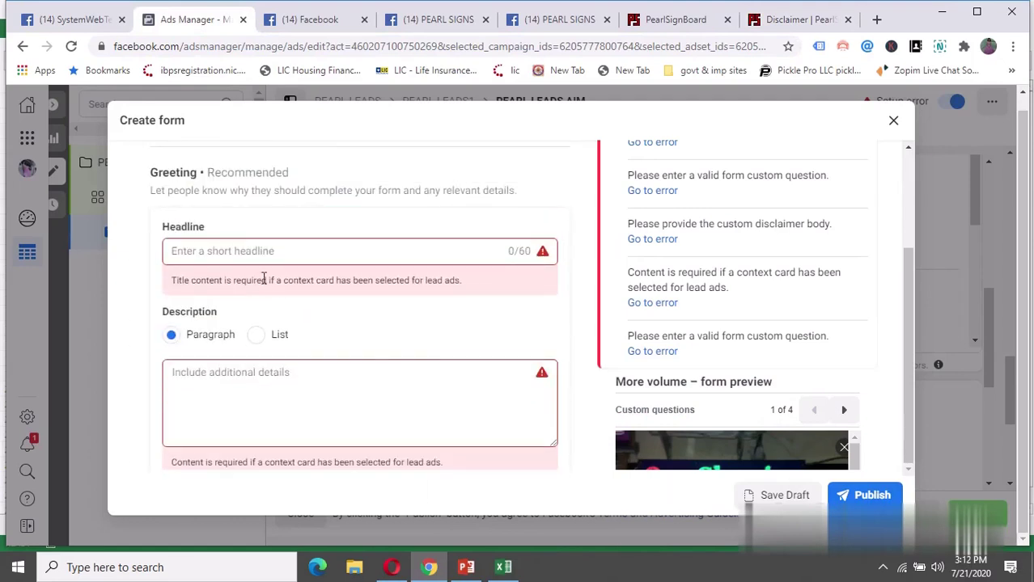
{"action": "scroll", "coordinate": [264, 279], "scroll_direction": "up", "scroll_amount": 3}
{"action": "scroll", "coordinate": [263, 279], "scroll_direction": "up", "scroll_amount": 5}
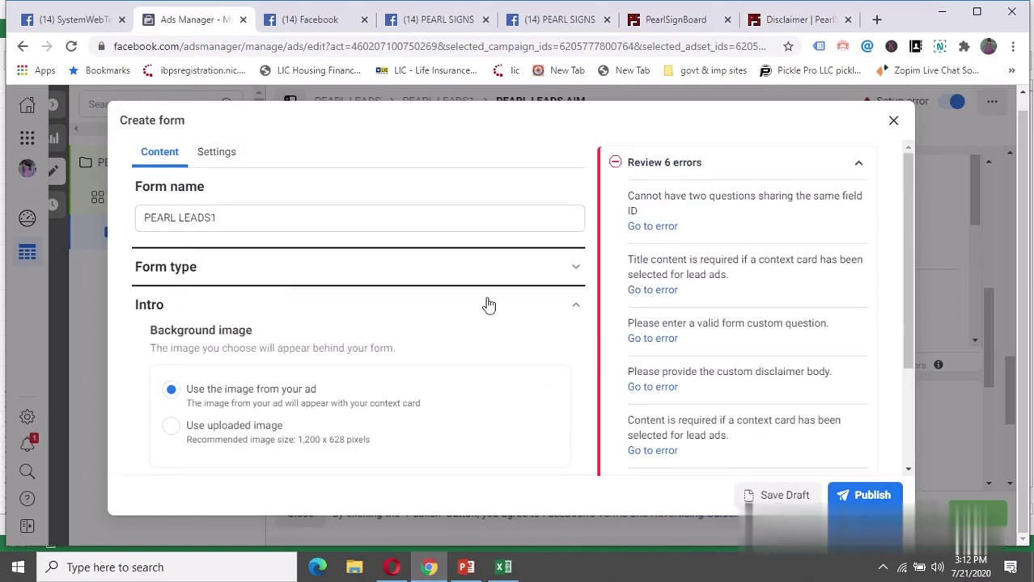
Delete the empty multiple choice and short answer custom questions from the form's Questions section.
{"action": "left_click", "coordinate": [576, 311]}
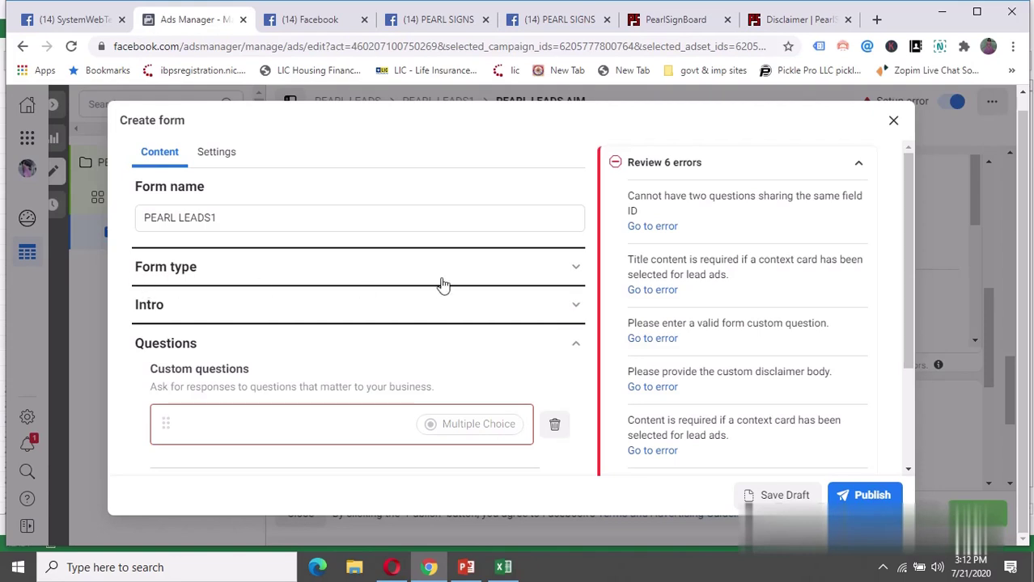
{"action": "scroll", "coordinate": [472, 324], "scroll_direction": "down", "scroll_amount": 3}
{"action": "scroll", "coordinate": [473, 324], "scroll_direction": "up", "scroll_amount": 3}
{"action": "scroll", "coordinate": [577, 348], "scroll_direction": "down", "scroll_amount": 5}
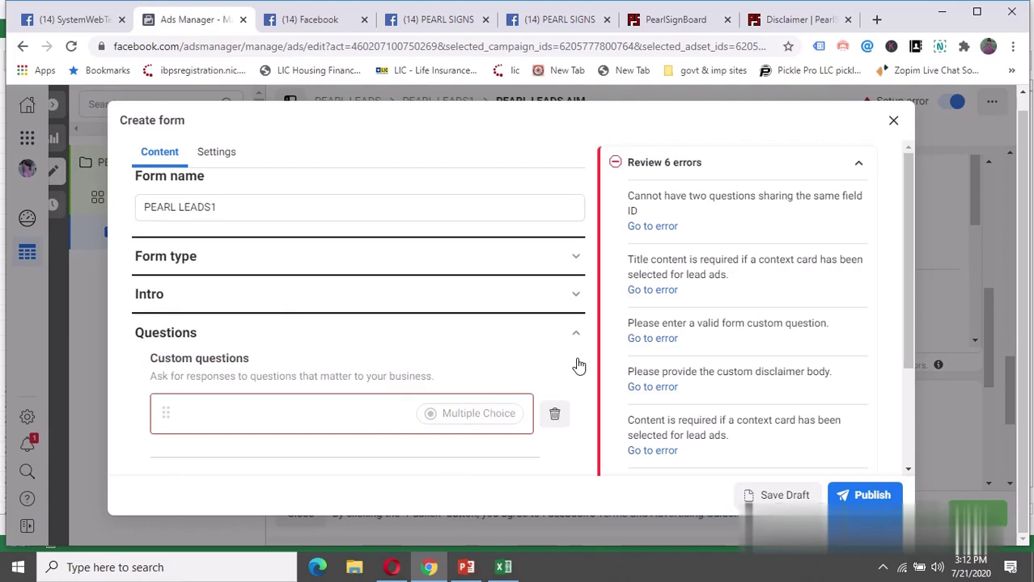
{"action": "scroll", "coordinate": [578, 365], "scroll_direction": "down", "scroll_amount": 3}
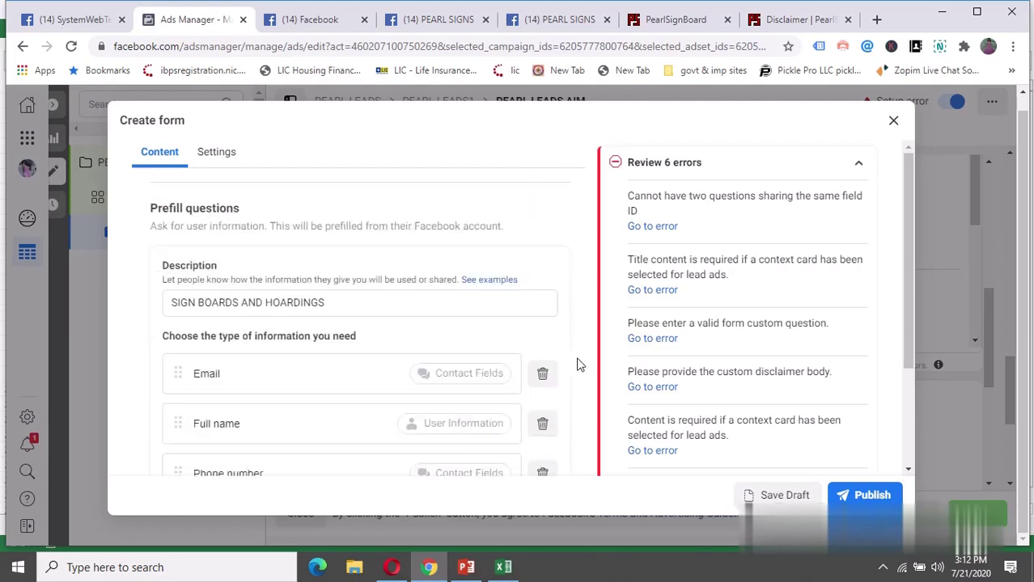
{"action": "scroll", "coordinate": [578, 365], "scroll_direction": "down", "scroll_amount": 3}
{"action": "scroll", "coordinate": [577, 363], "scroll_direction": "up", "scroll_amount": 6}
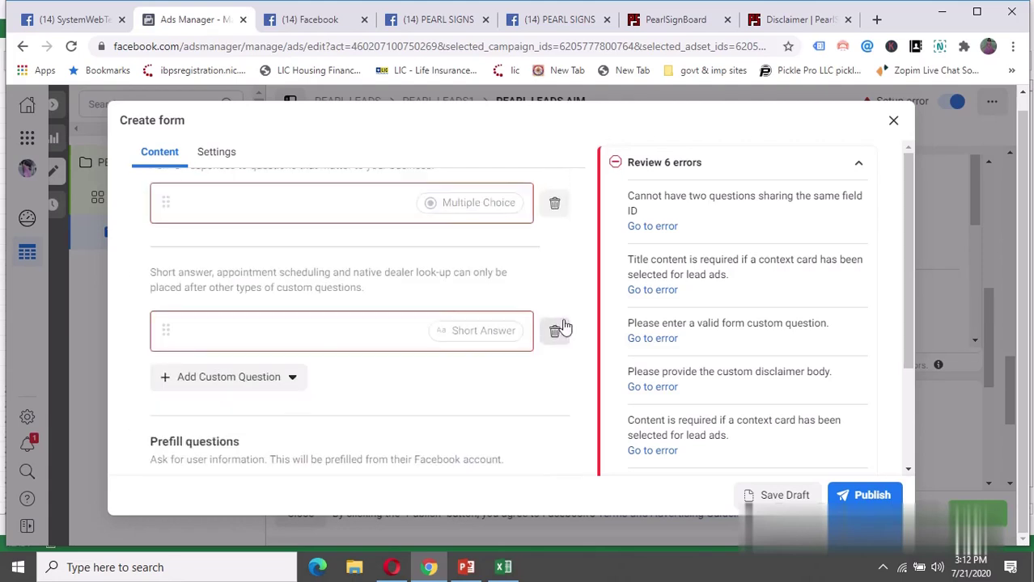
{"action": "scroll", "coordinate": [564, 327], "scroll_direction": "up", "scroll_amount": 2}
{"action": "left_click", "coordinate": [554, 348]}
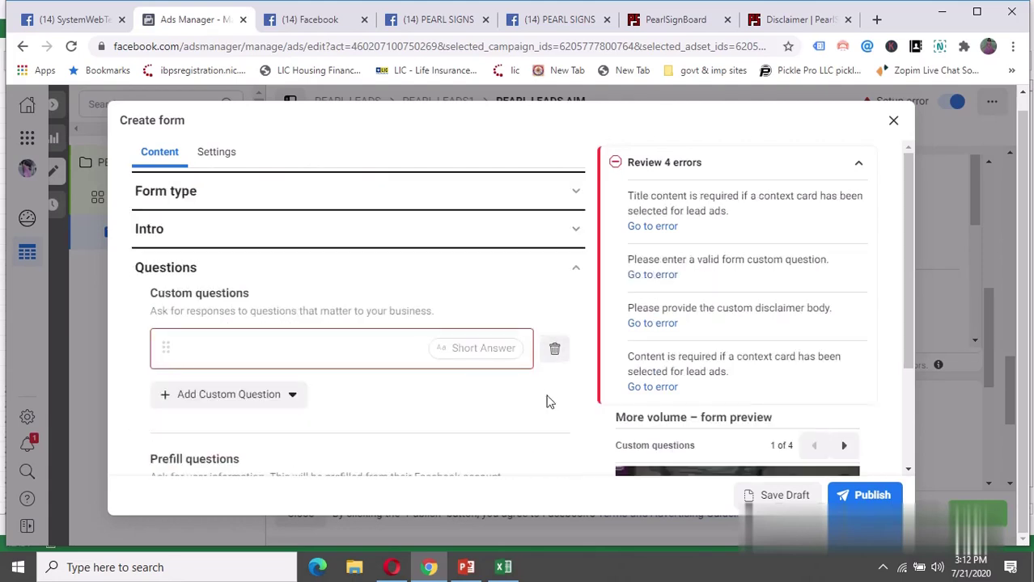
{"action": "left_click", "coordinate": [554, 348]}
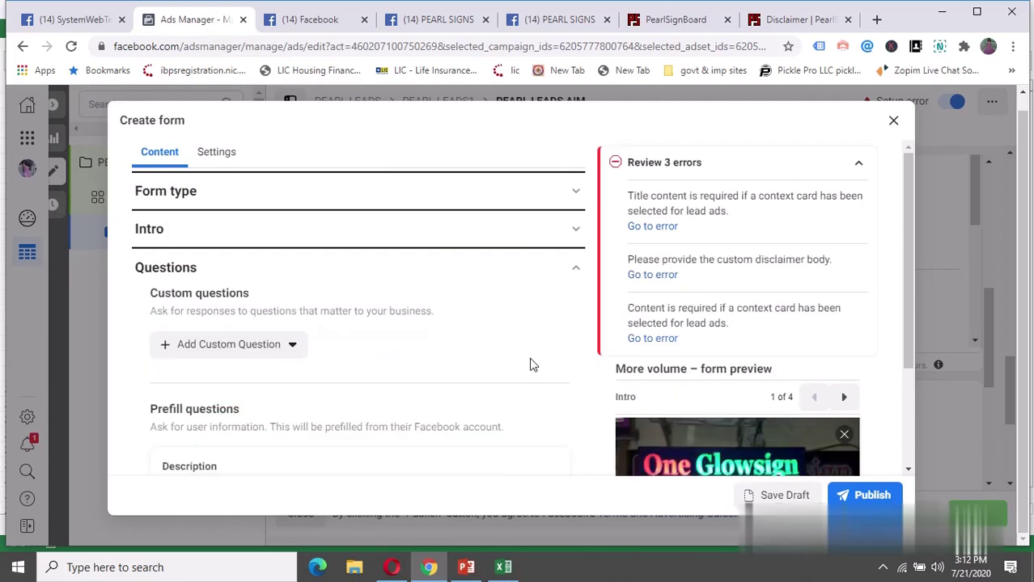
Remove the empty custom disclaimer from the form's Privacy section, keeping the privacy policy link.
{"action": "scroll", "coordinate": [530, 365], "scroll_direction": "down", "scroll_amount": 10}
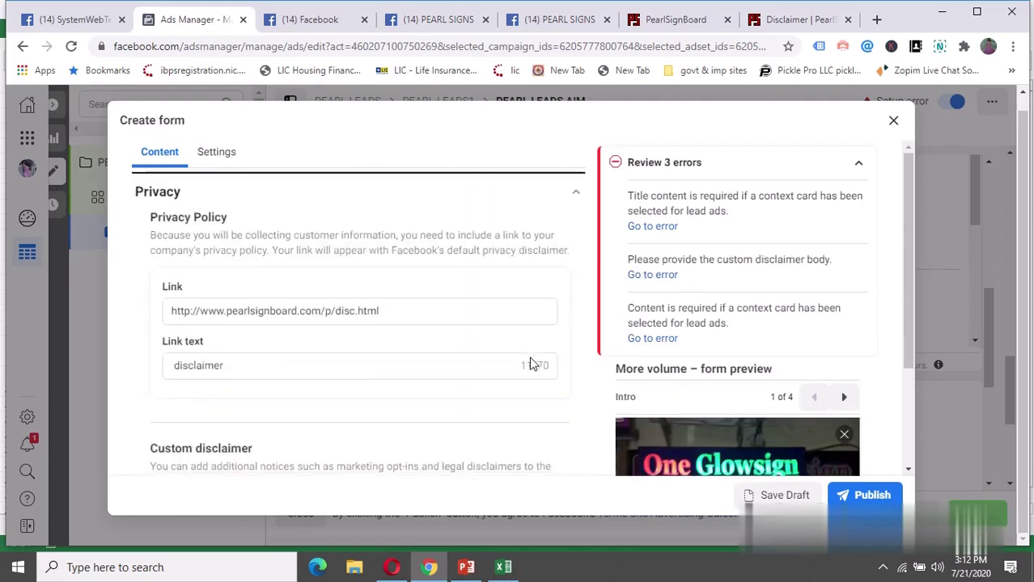
{"action": "scroll", "coordinate": [530, 365], "scroll_direction": "down", "scroll_amount": 5}
{"action": "scroll", "coordinate": [290, 388], "scroll_direction": "up", "scroll_amount": 2}
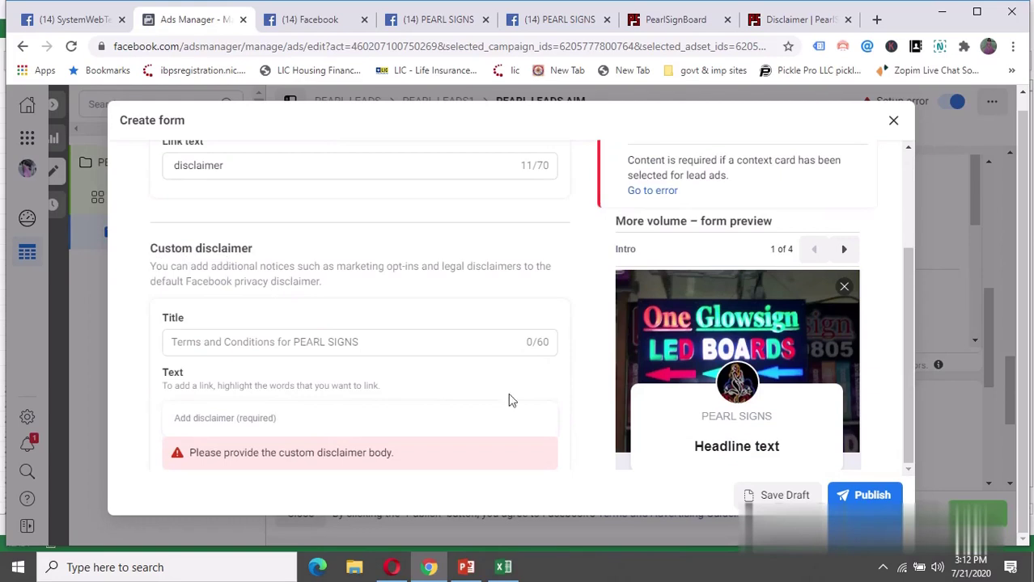
{"action": "scroll", "coordinate": [566, 396], "scroll_direction": "down", "scroll_amount": 2}
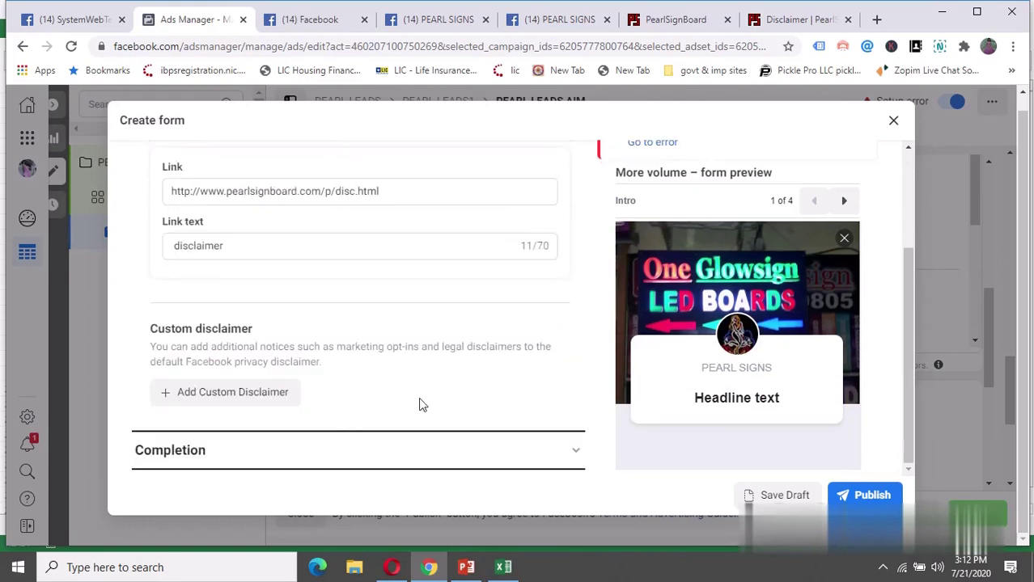
Remove the empty greeting from the form's Intro section and publish the PEARL LEADS1 form.
{"action": "left_click", "coordinate": [579, 455]}
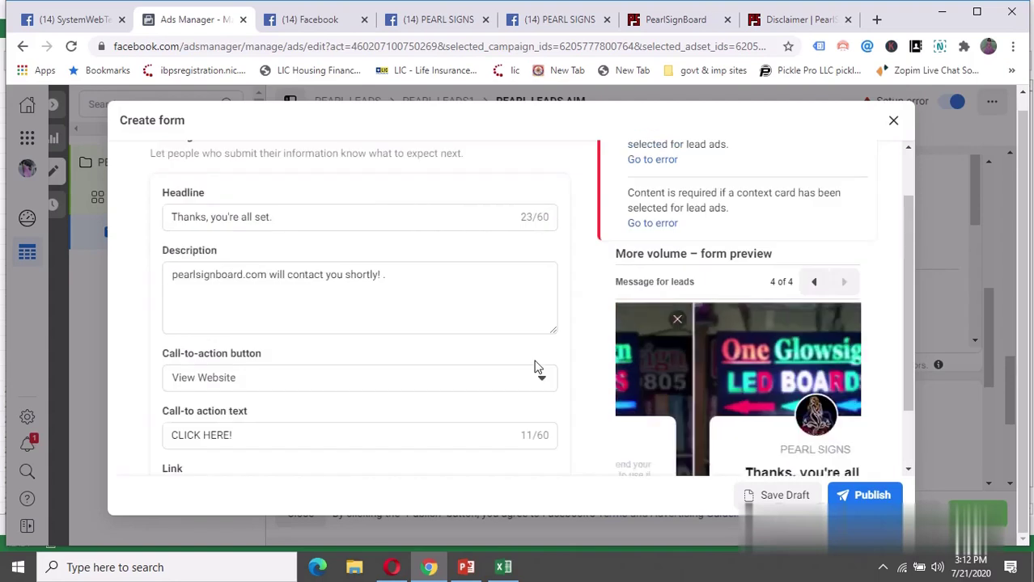
{"action": "scroll", "coordinate": [503, 412], "scroll_direction": "down", "scroll_amount": 1}
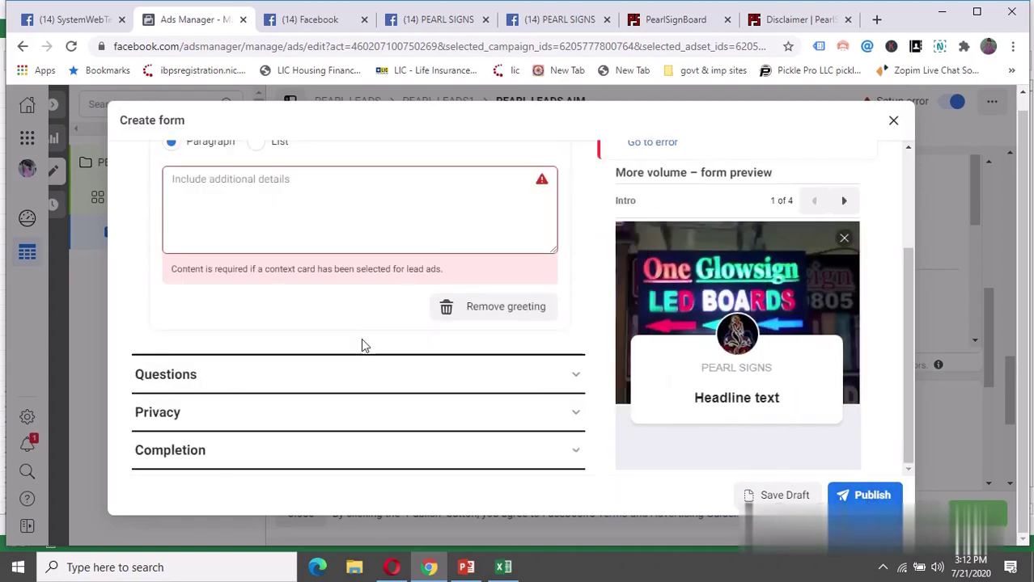
{"action": "scroll", "coordinate": [364, 347], "scroll_direction": "up", "scroll_amount": 2}
{"action": "scroll", "coordinate": [362, 338], "scroll_direction": "up", "scroll_amount": 2}
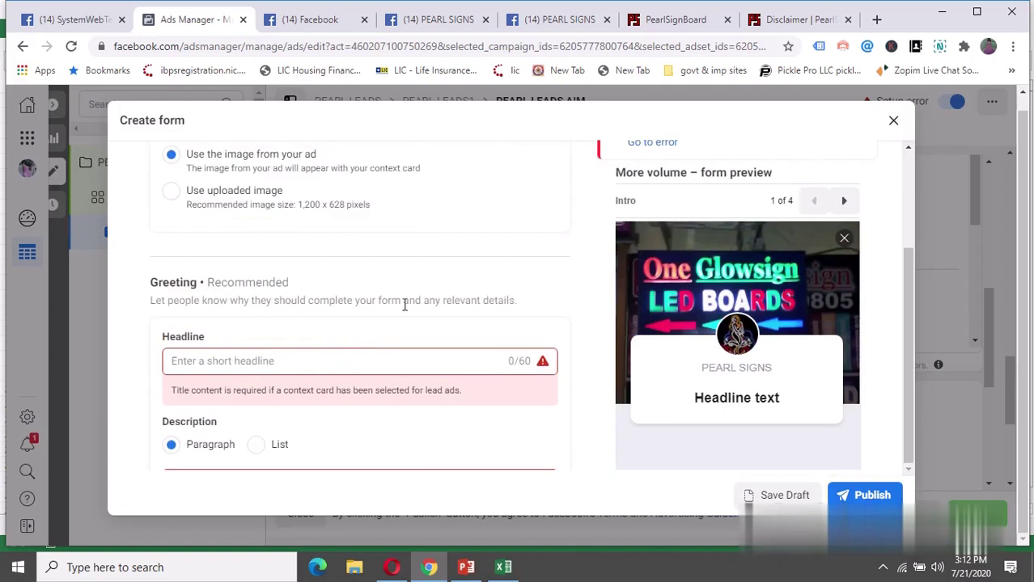
{"action": "scroll", "coordinate": [530, 310], "scroll_direction": "down", "scroll_amount": 3}
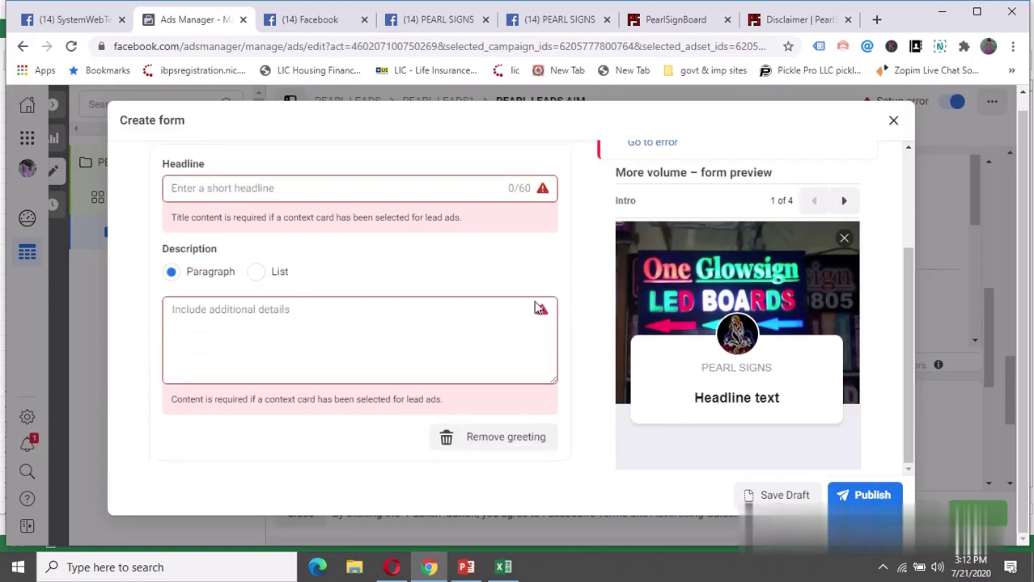
{"action": "left_click", "coordinate": [512, 385]}
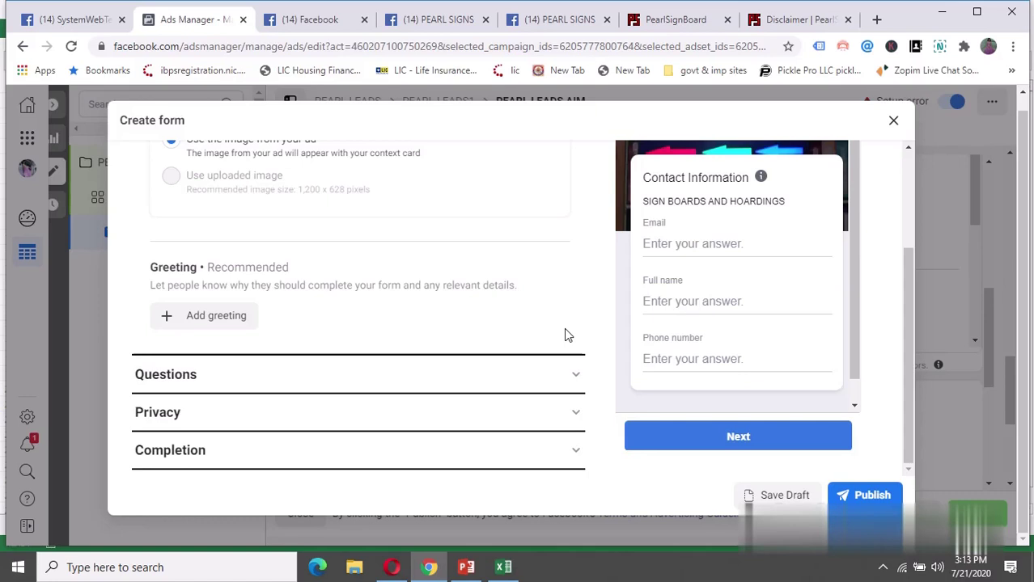
{"action": "left_click", "coordinate": [864, 495]}
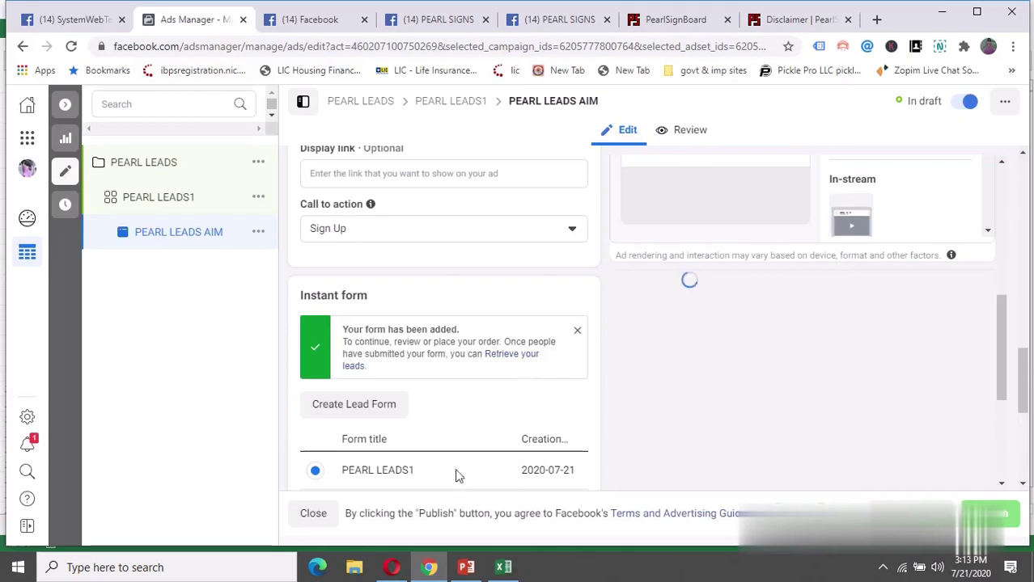
Review the PEARL LEADS AIM ad's text, attached instant form and contact information form preview.
{"action": "scroll", "coordinate": [486, 484], "scroll_direction": "up", "scroll_amount": 3}
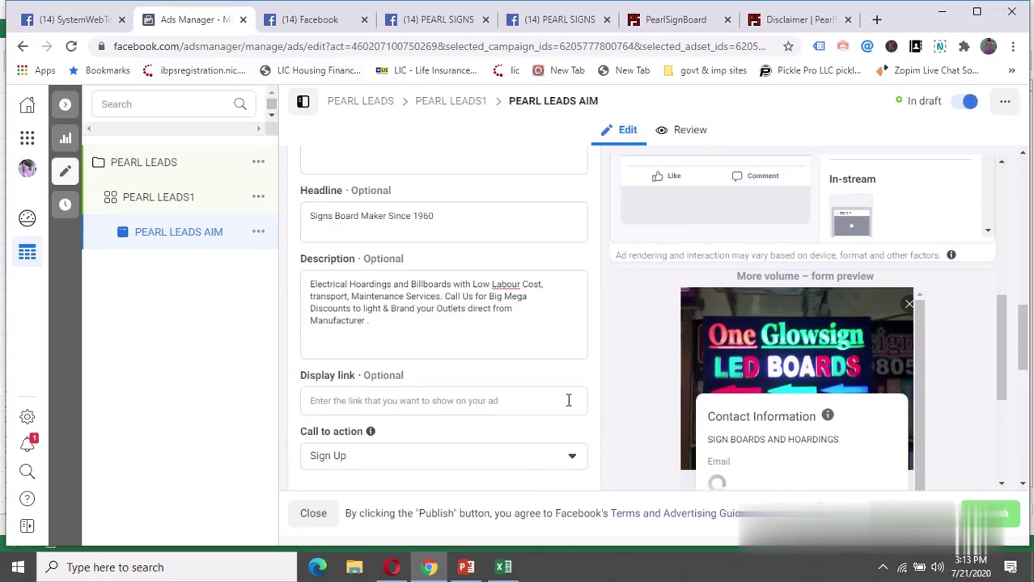
{"action": "scroll", "coordinate": [567, 397], "scroll_direction": "down", "scroll_amount": 3}
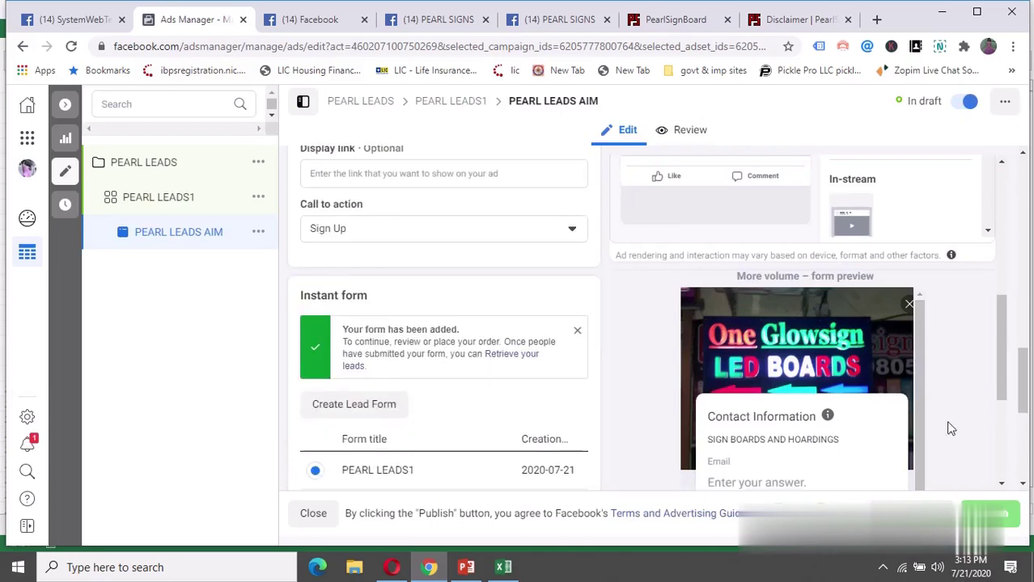
{"action": "left_click_drag", "start_coordinate": [1006, 338], "coordinate": [994, 357]}
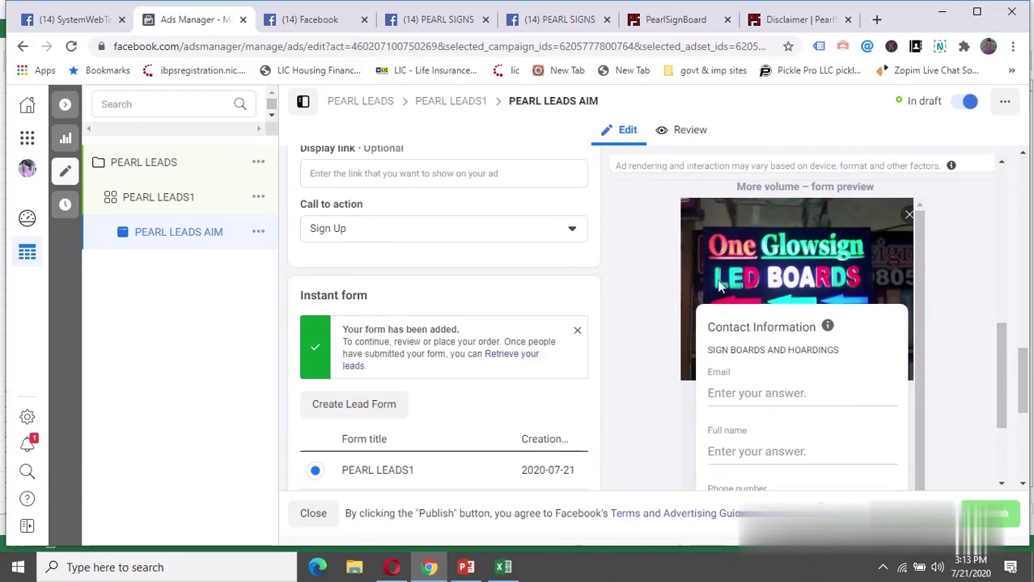
{"action": "left_click_drag", "start_coordinate": [1004, 356], "coordinate": [1001, 407]}
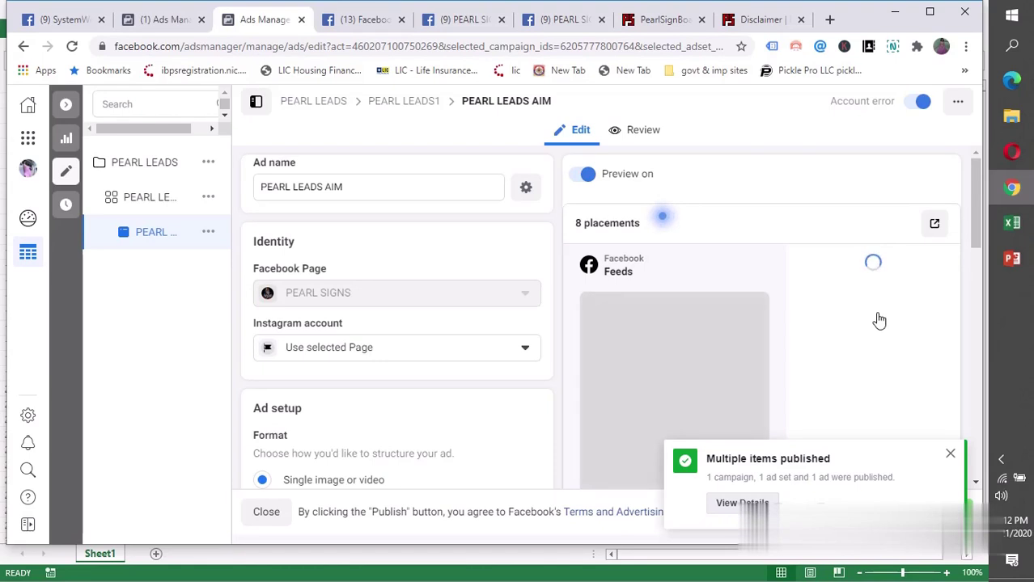
Open the ad's review and read the submission notice on how form responses become leads and can be accessed.
{"action": "left_click", "coordinate": [641, 131]}
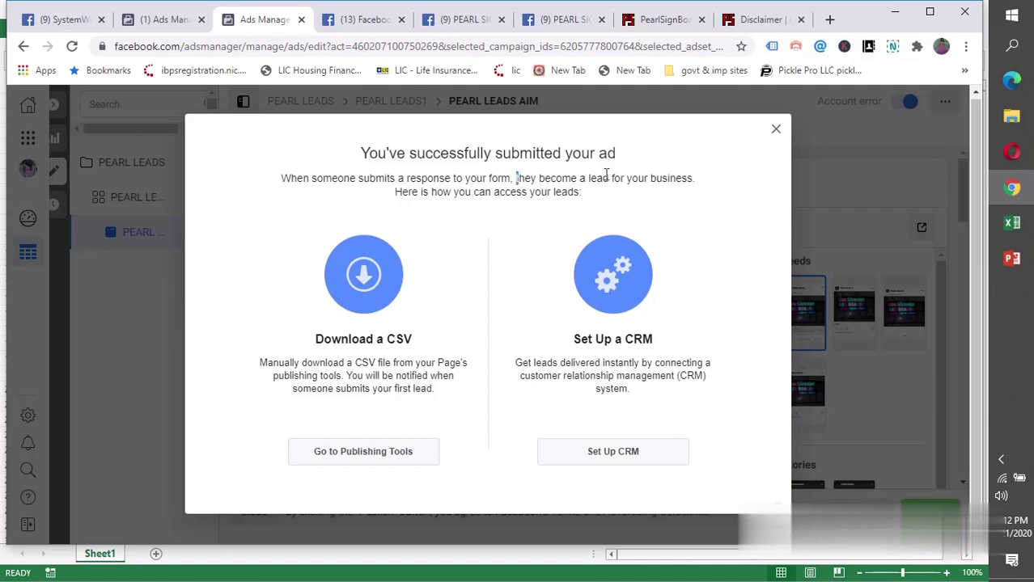
{"action": "left_click_drag", "start_coordinate": [606, 175], "coordinate": [707, 180]}
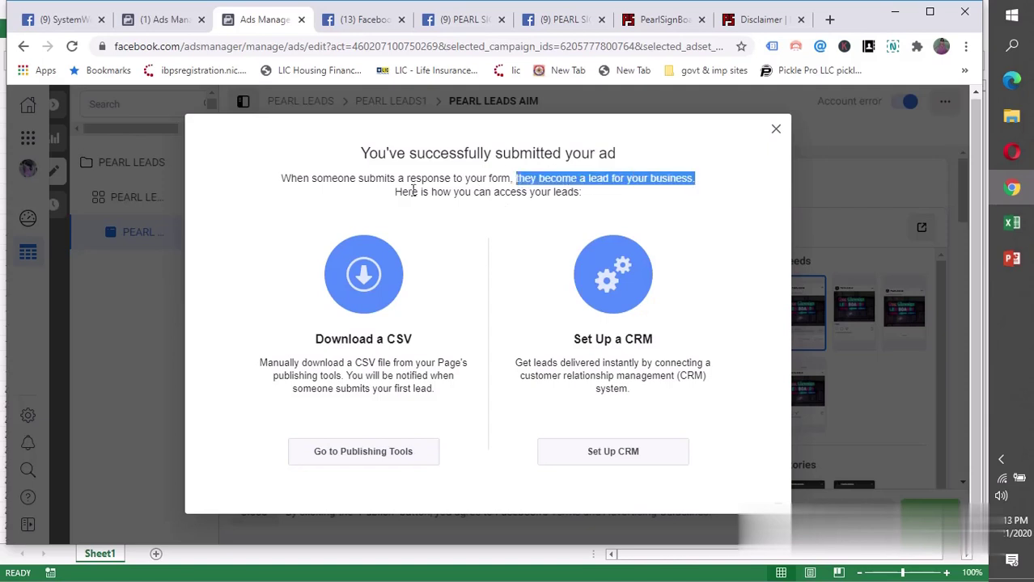